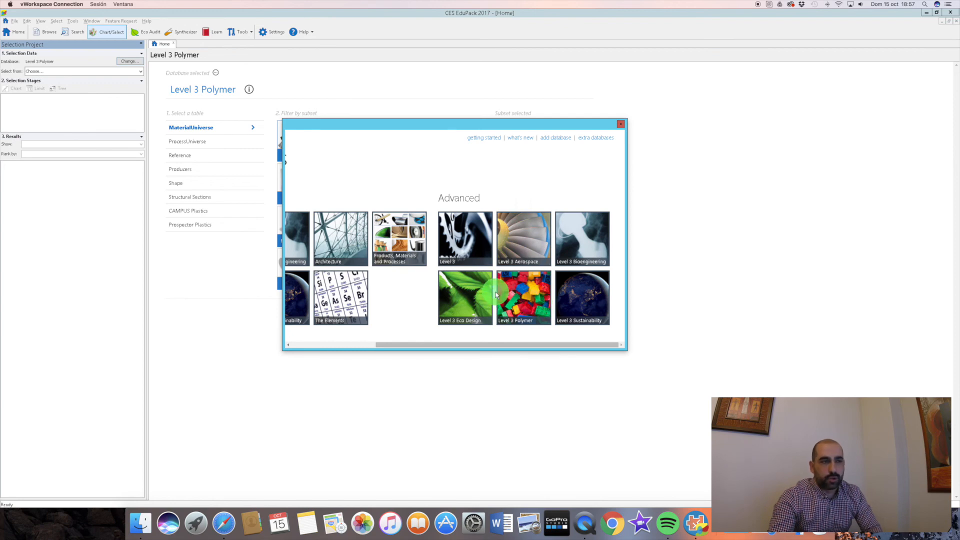
# Step: Load the Level 3 Polymer database from the advanced databases
pyautogui.click(528, 301)
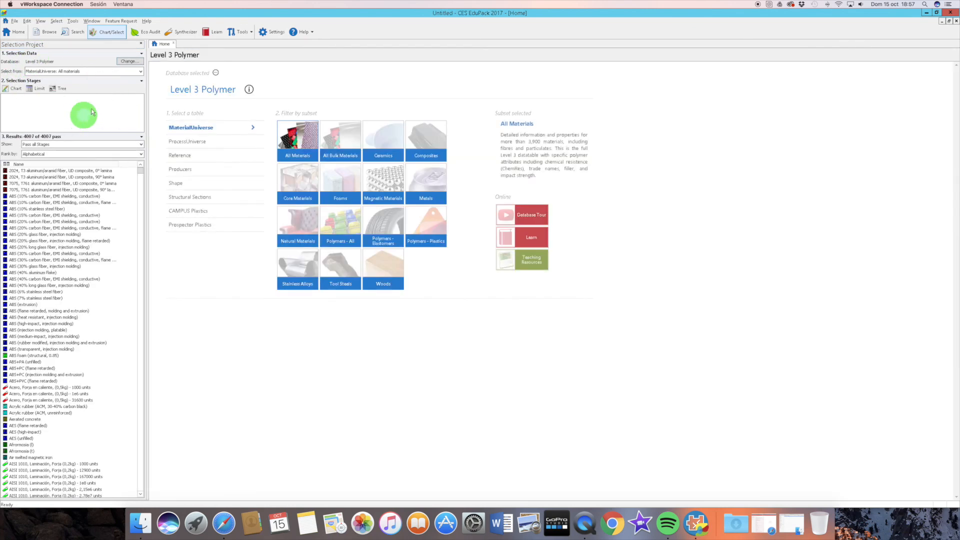
pyautogui.click(185, 33)
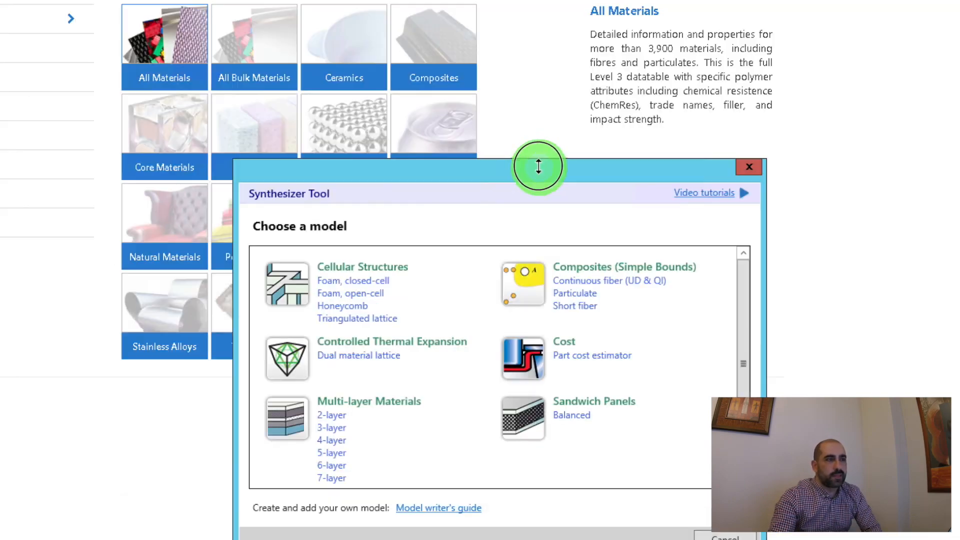
pyautogui.moveTo(474, 196); pyautogui.dragTo(460, 157)
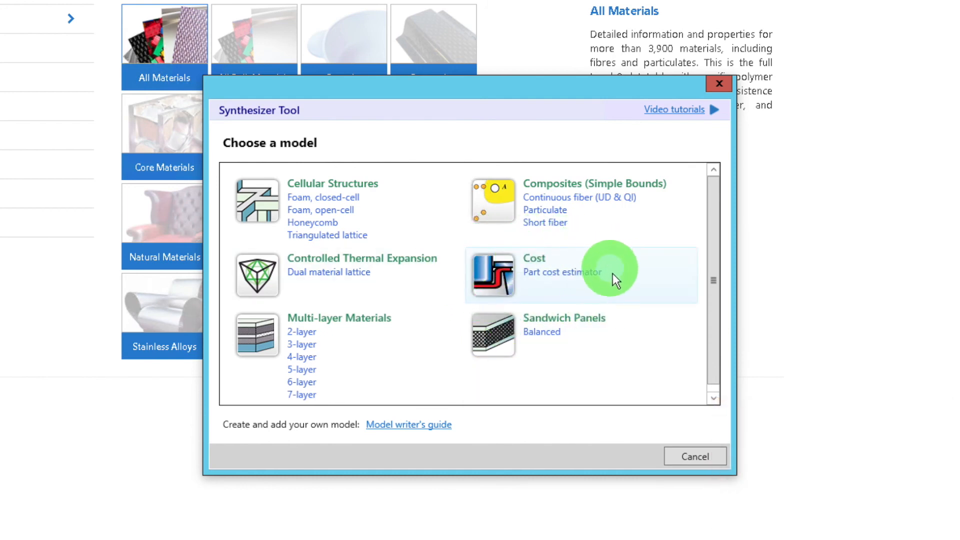
pyautogui.click(591, 275)
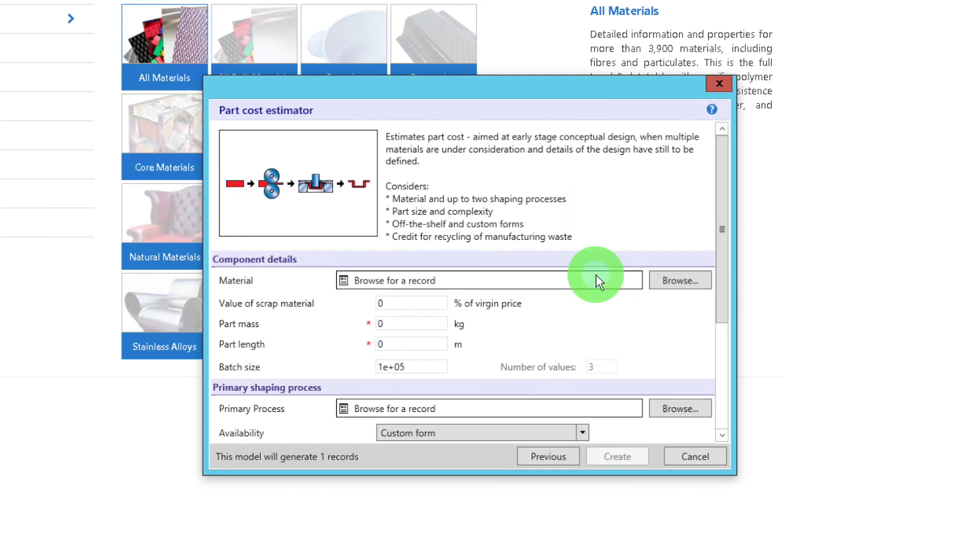
pyautogui.moveTo(318, 83); pyautogui.dragTo(292, 75)
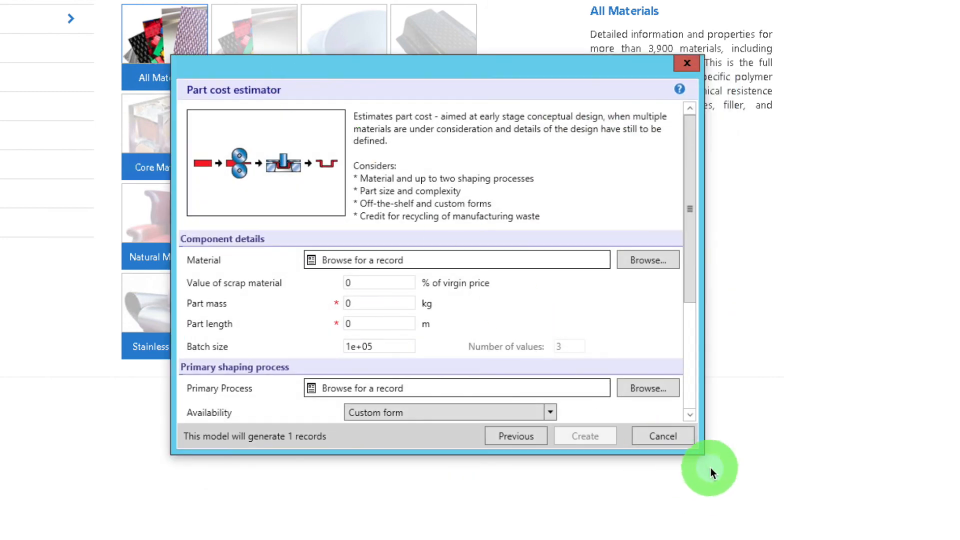
pyautogui.moveTo(700, 453); pyautogui.dragTo(958, 537)
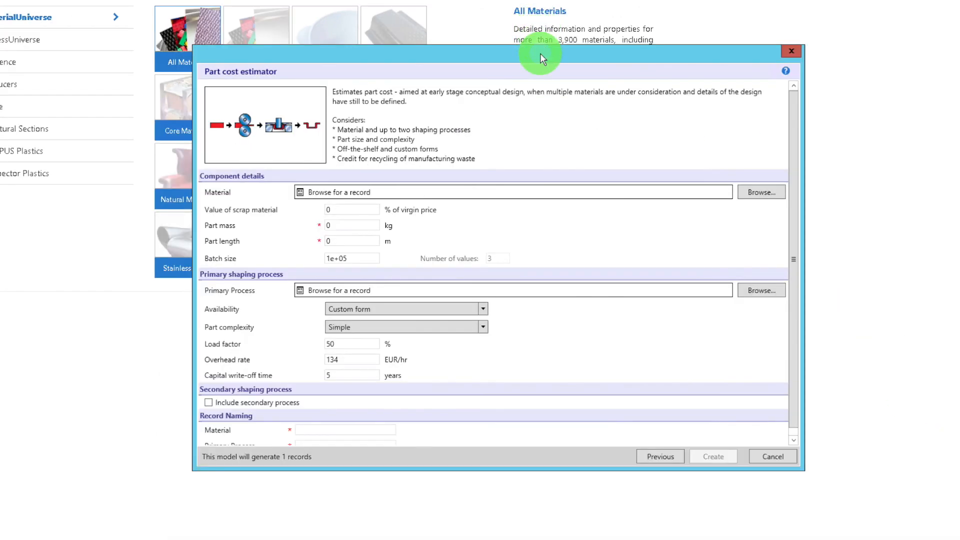
pyautogui.moveTo(540, 53); pyautogui.dragTo(499, 4)
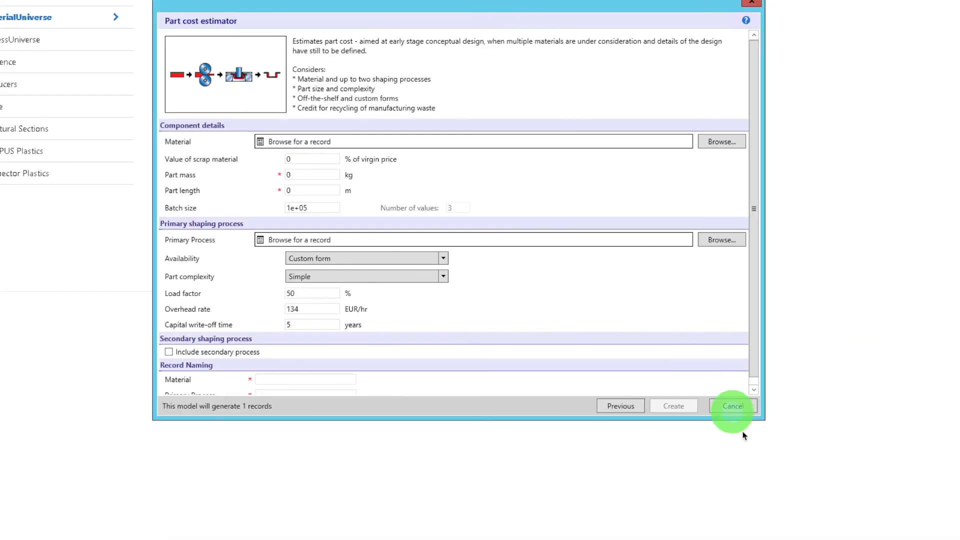
pyautogui.moveTo(764, 421); pyautogui.dragTo(783, 435)
pyautogui.moveTo(574, 21); pyautogui.dragTo(537, 3)
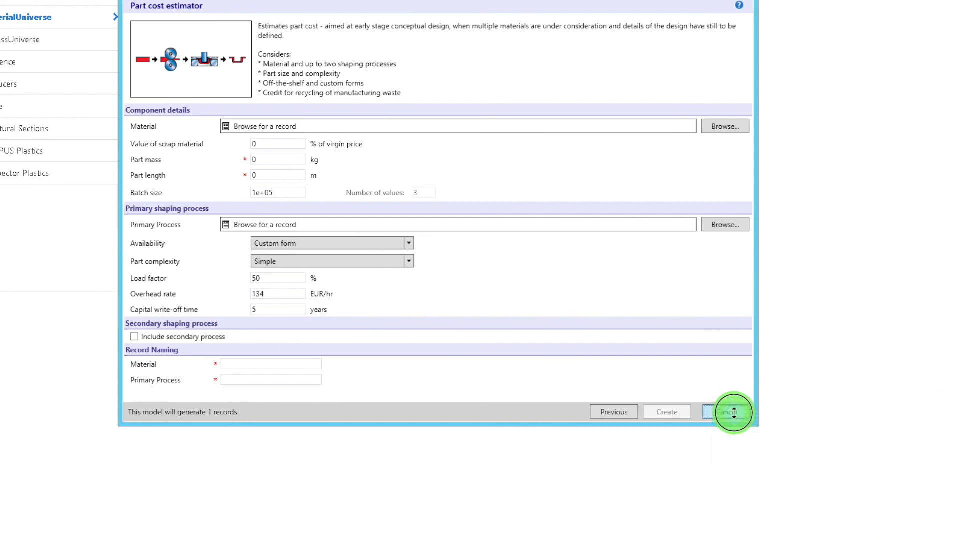
pyautogui.click(733, 411)
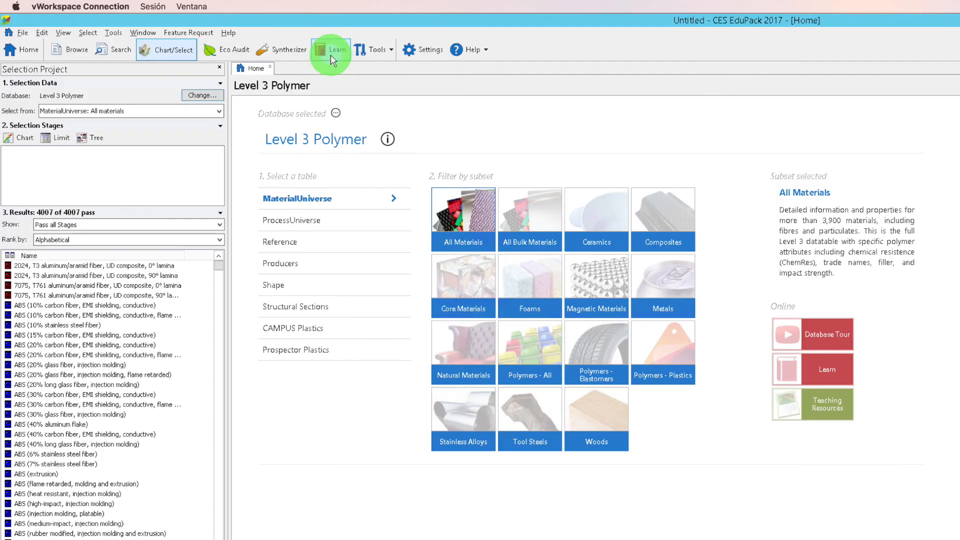
# Step: Read the help topic on using the Part Cost Estimator among the Synthesizer Tool models, and close the help
pyautogui.click(479, 56)
pyautogui.click(470, 71)
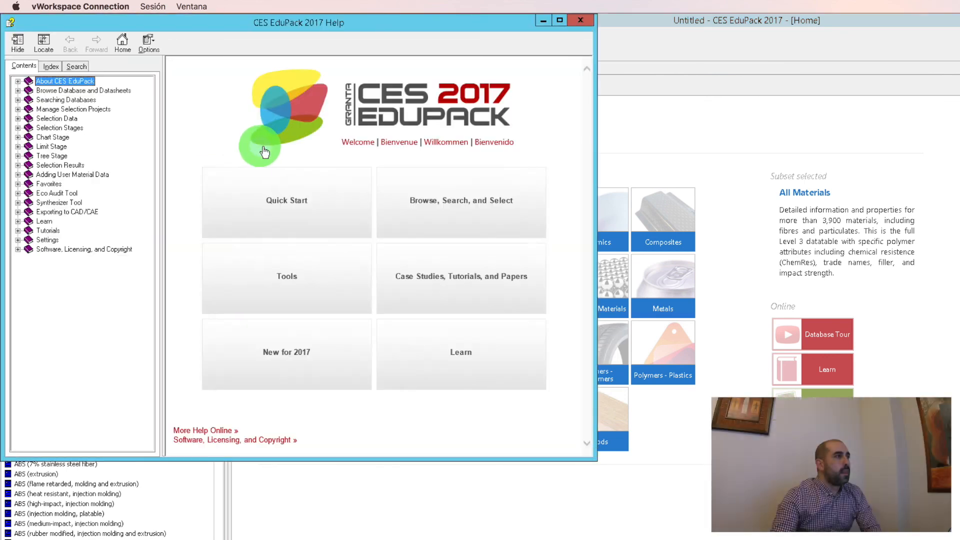
pyautogui.moveTo(411, 29); pyautogui.dragTo(444, 31)
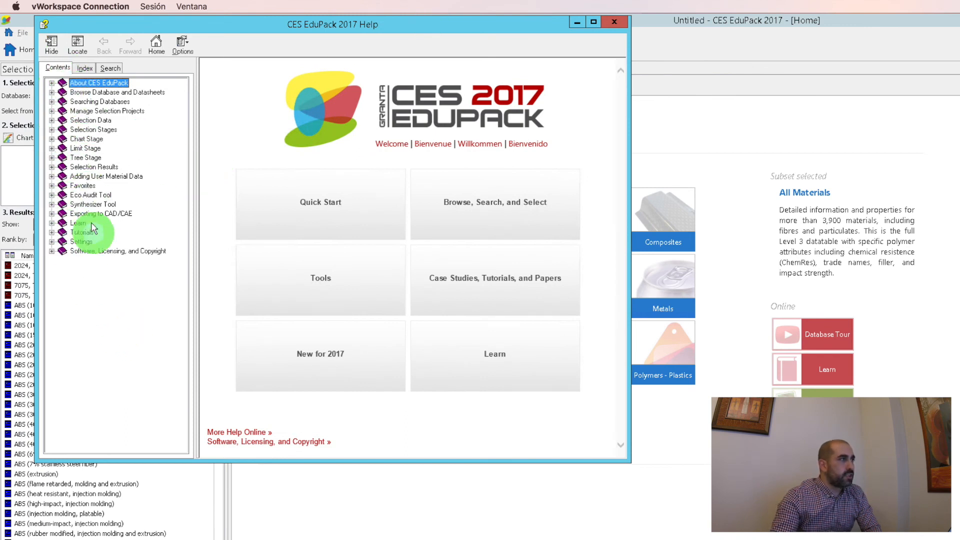
pyautogui.click(51, 204)
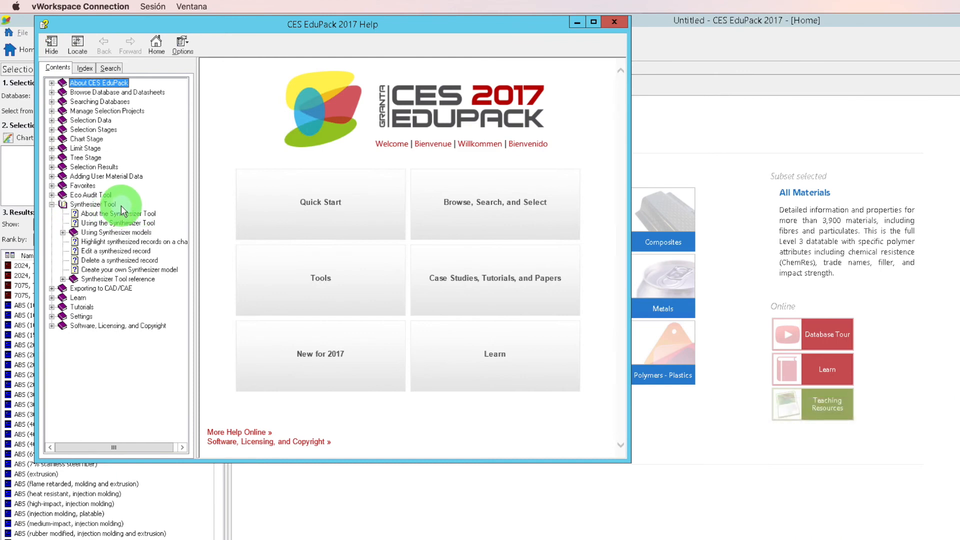
pyautogui.click(136, 233)
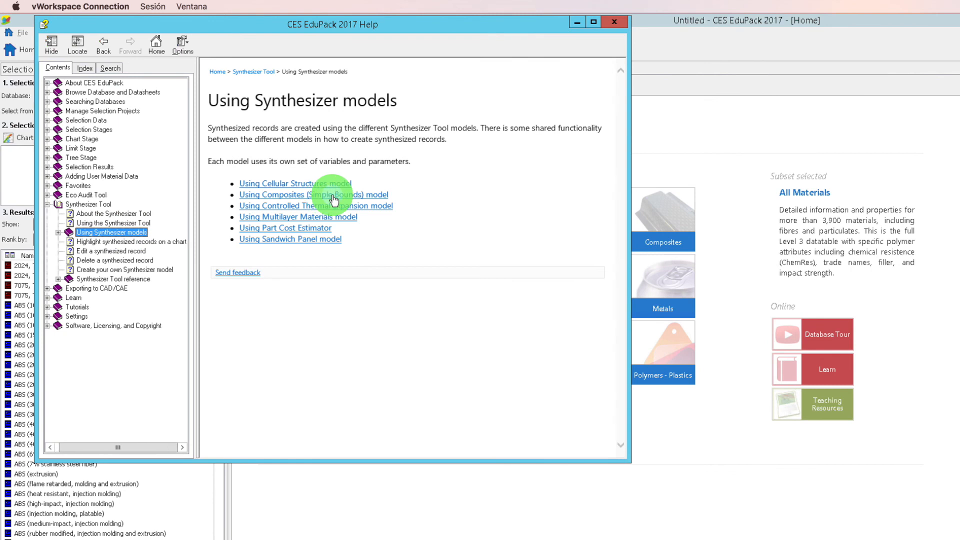
pyautogui.click(283, 231)
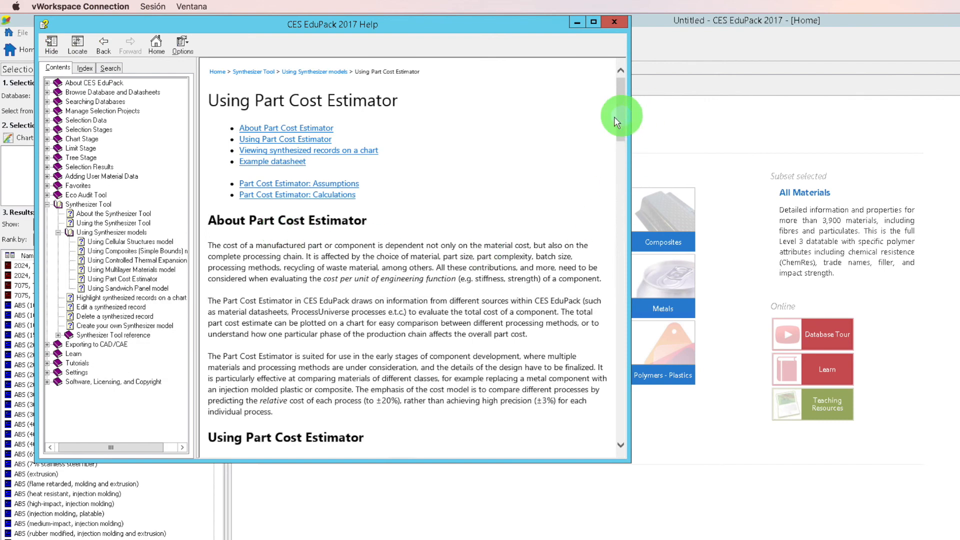
pyautogui.moveTo(623, 122); pyautogui.dragTo(615, 173)
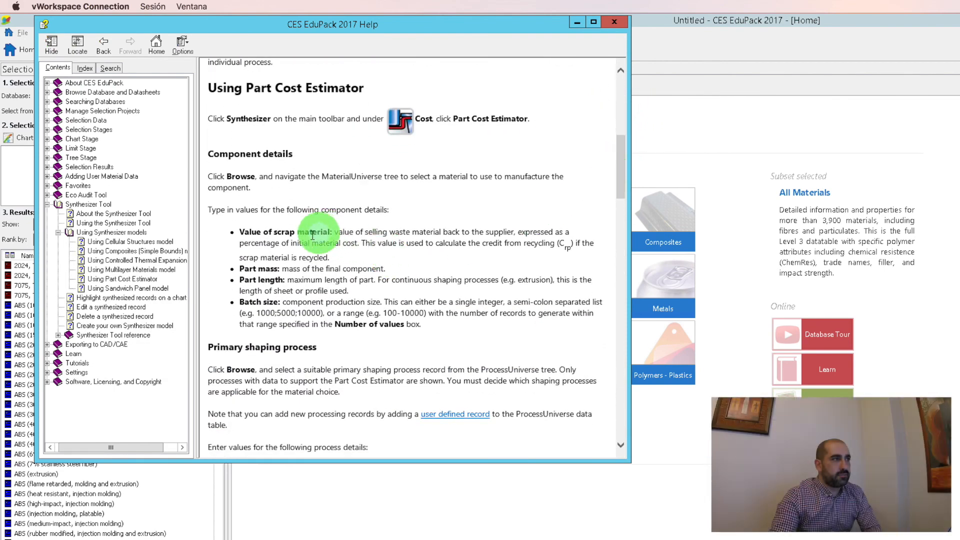
pyautogui.moveTo(616, 168); pyautogui.dragTo(620, 60)
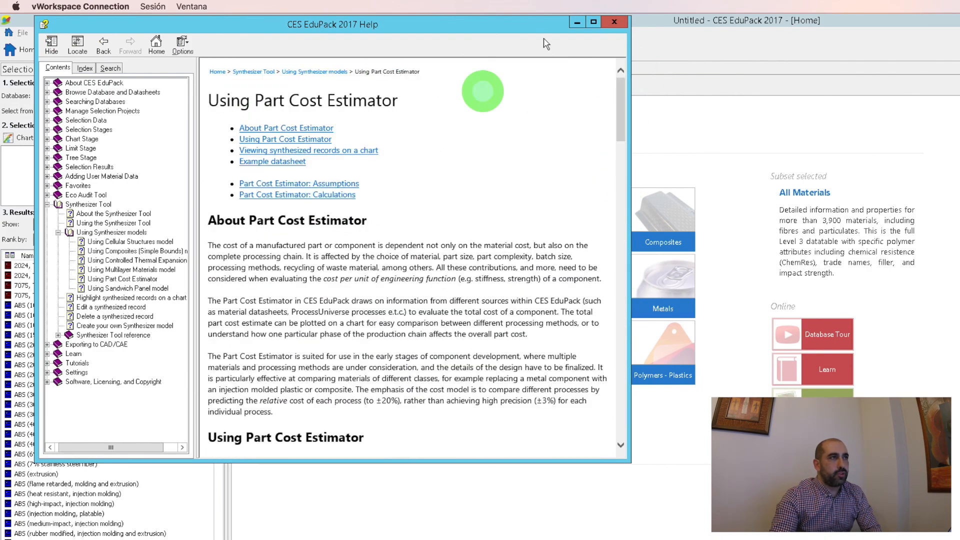
pyautogui.click(614, 22)
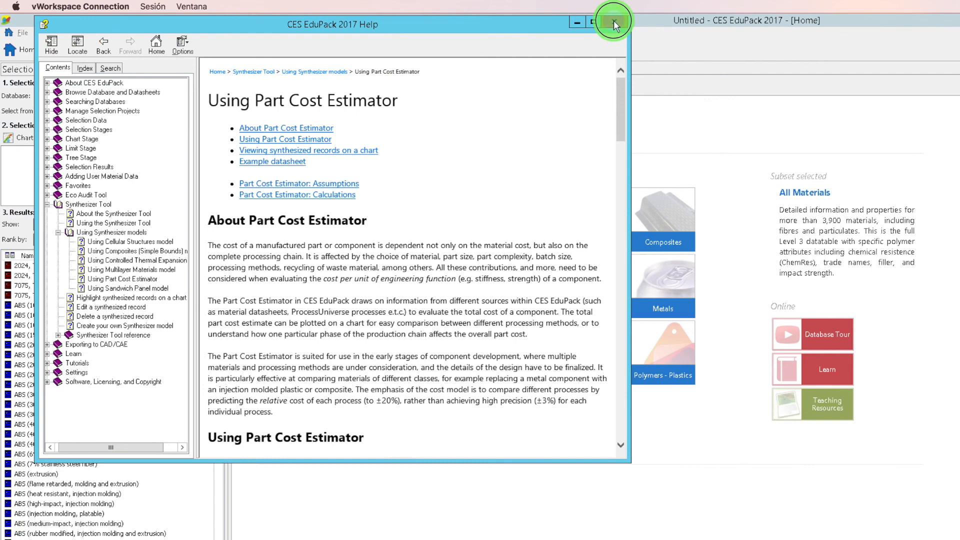
# Step: Start the Synthesizer's Part cost estimator model and enlarge its window so that all its settings fit
pyautogui.click(282, 51)
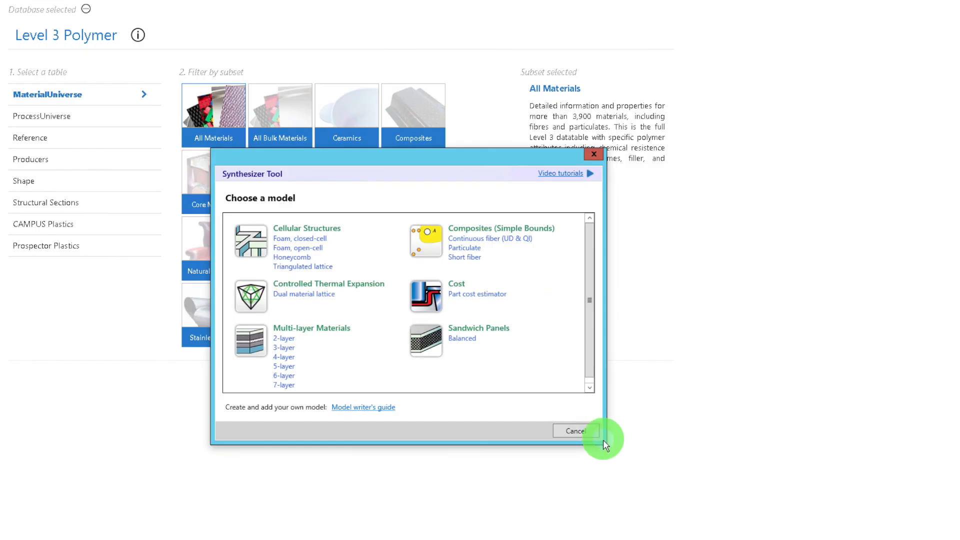
pyautogui.click(726, 399)
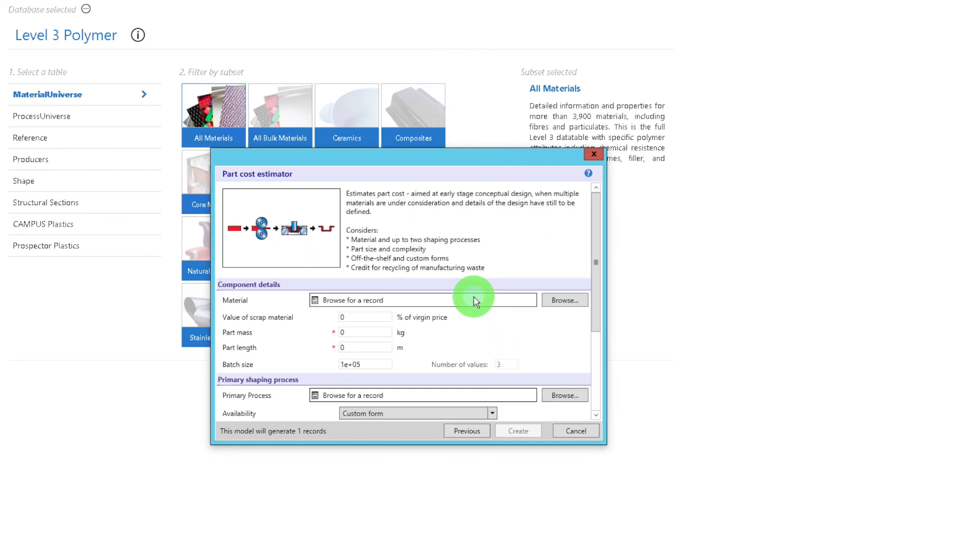
pyautogui.moveTo(533, 155); pyautogui.dragTo(506, 106)
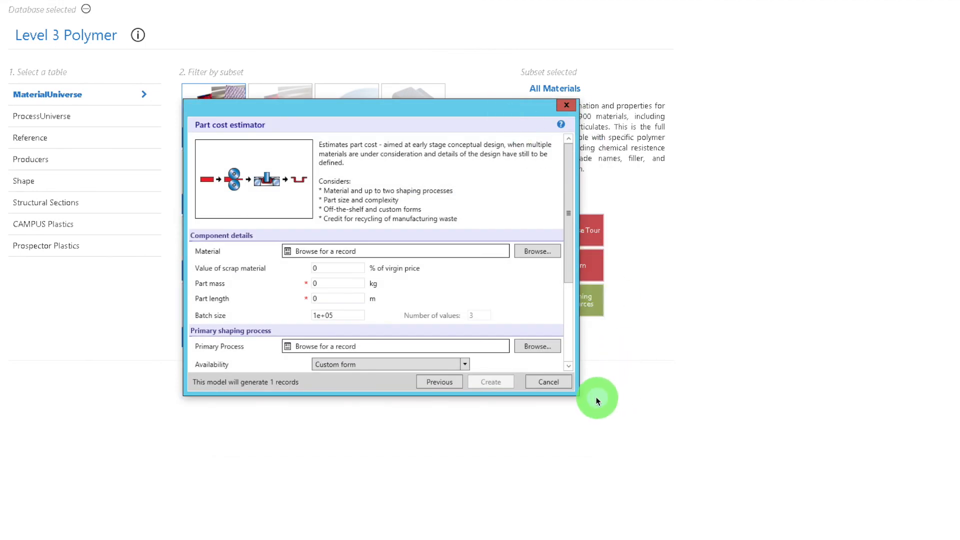
pyautogui.moveTo(576, 394); pyautogui.dragTo(824, 535)
pyautogui.moveTo(570, 107); pyautogui.dragTo(523, 81)
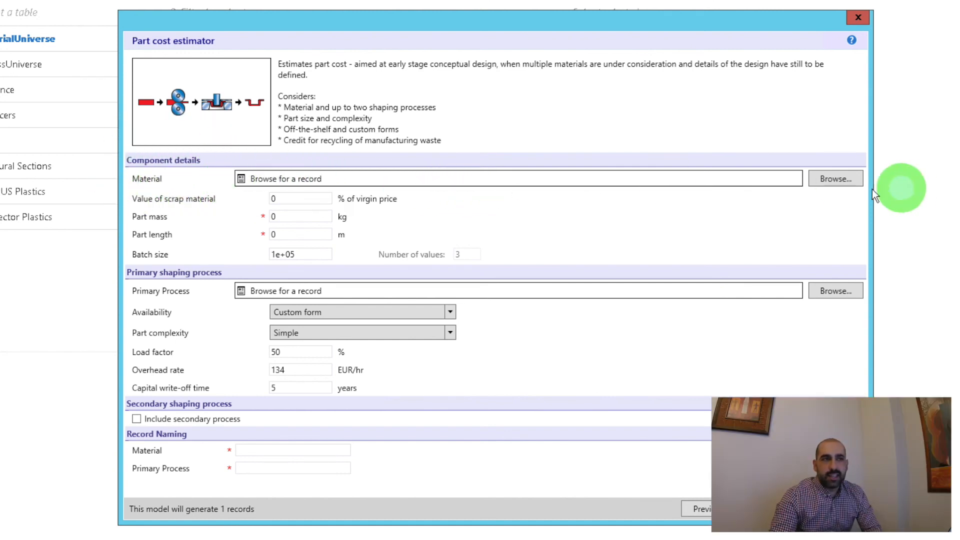
# Step: Choose AISI 1010, annealed from the wrought low carbon steels in MaterialUniverse as the component's material
pyautogui.click(830, 179)
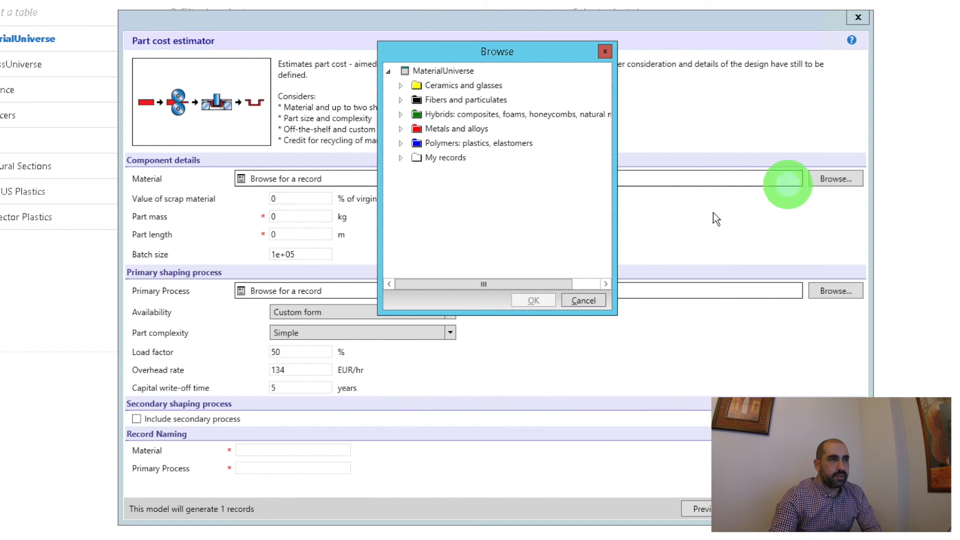
pyautogui.click(400, 128)
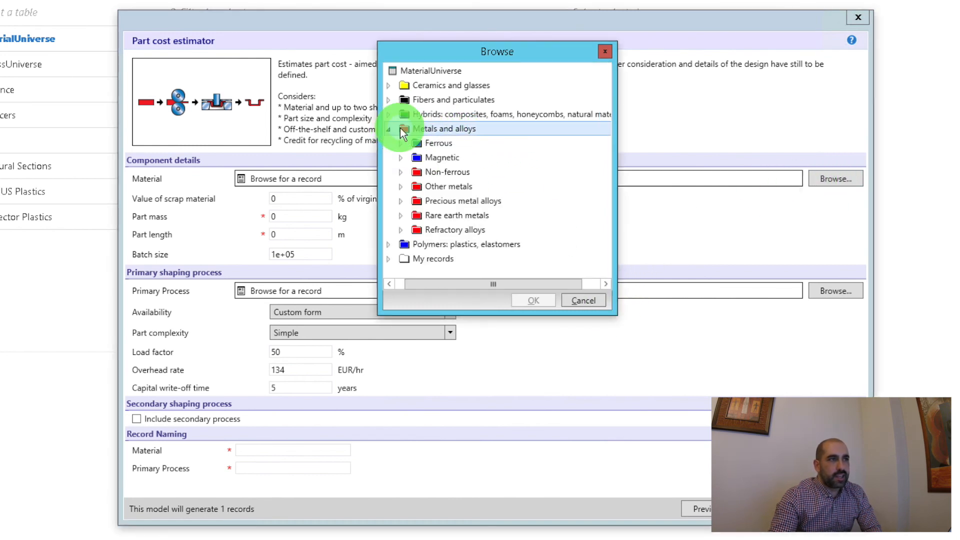
pyautogui.click(403, 143)
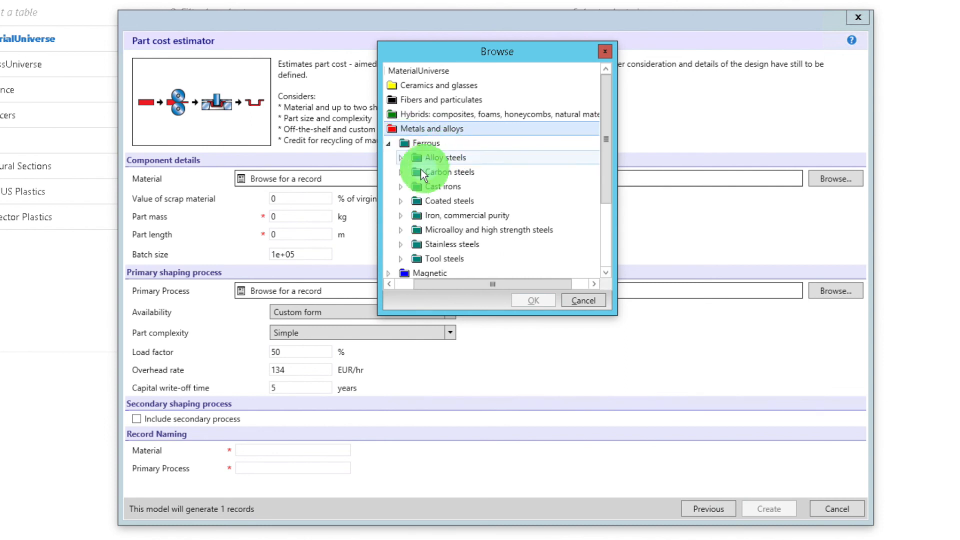
pyautogui.click(401, 172)
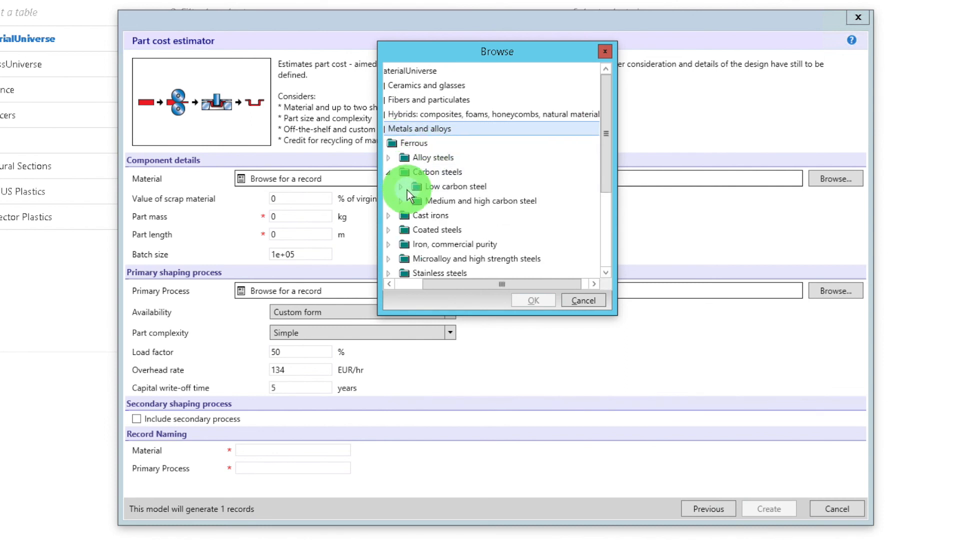
pyautogui.click(403, 187)
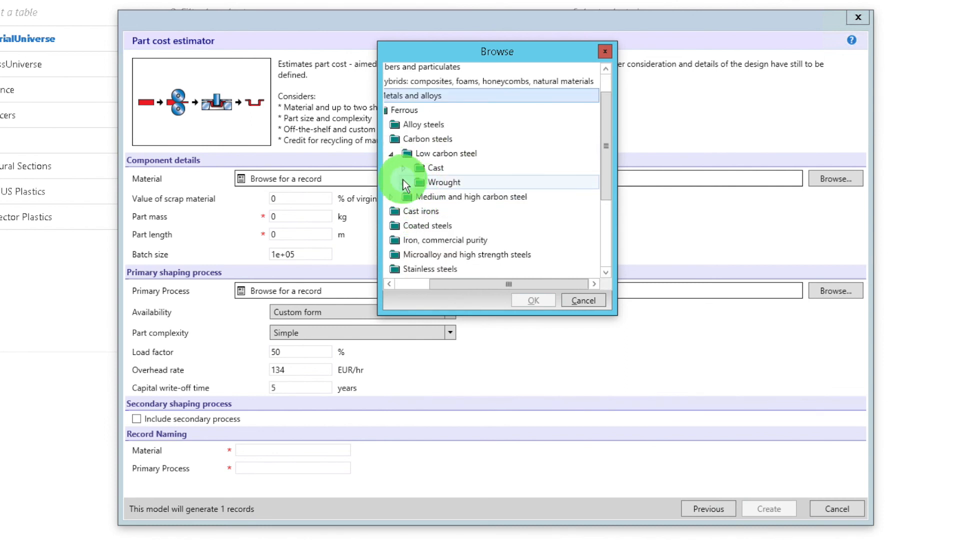
pyautogui.click(403, 181)
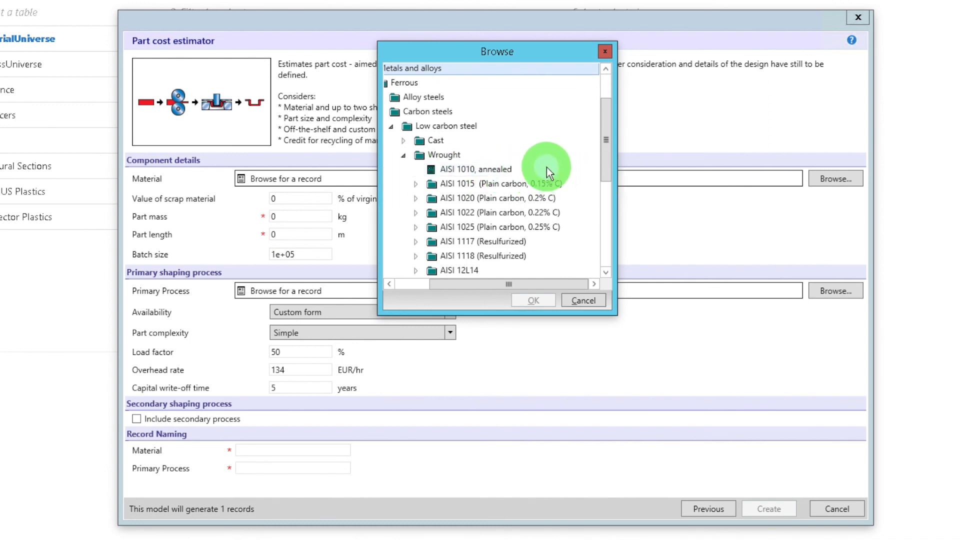
pyautogui.click(509, 170)
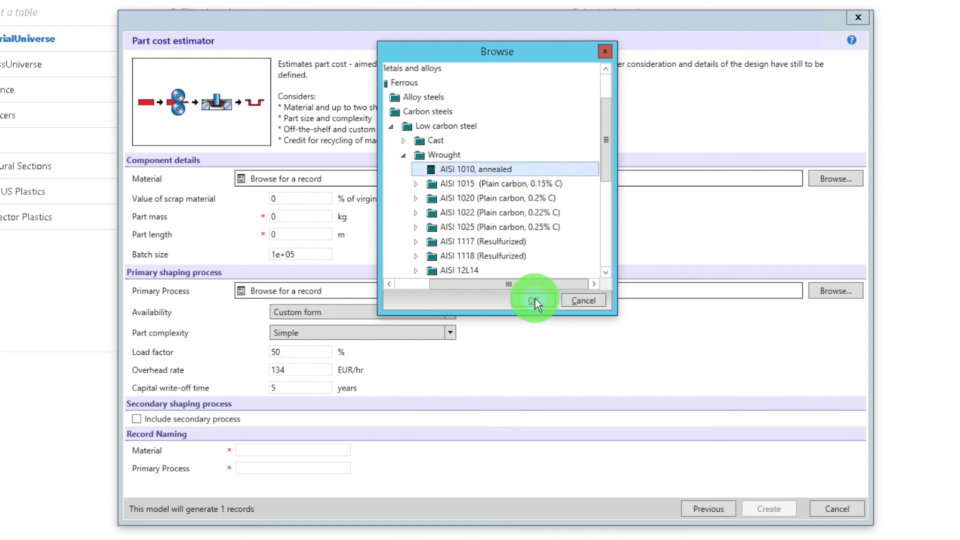
pyautogui.click(534, 301)
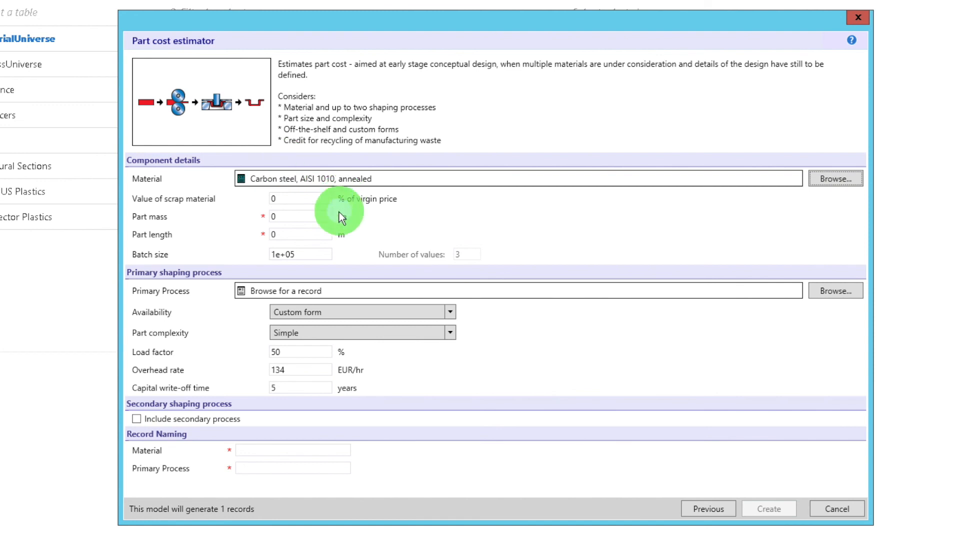
# Step: Set the value of scrap material to 10 % of virgin price and the part mass to 0,5 kg
pyautogui.doubleClick(276, 199)
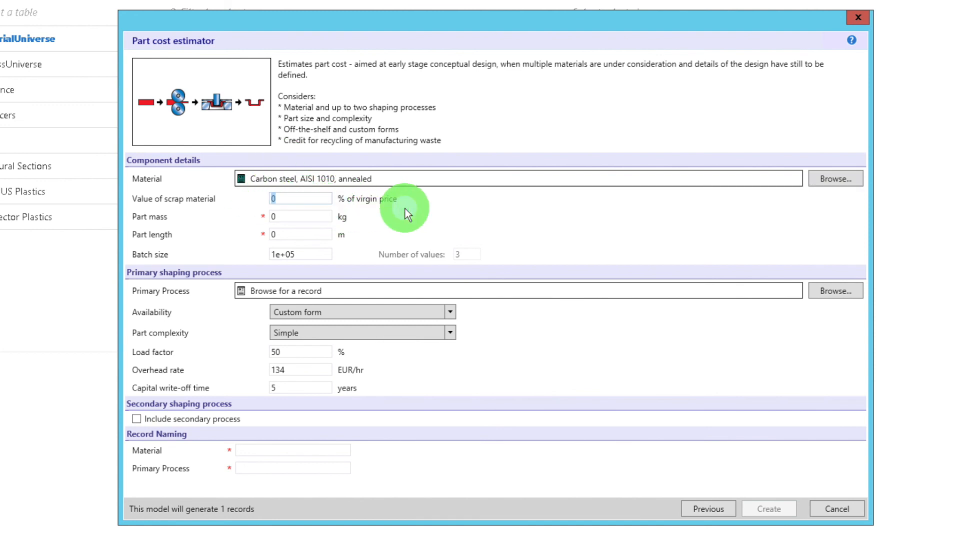
pyautogui.write('10')
pyautogui.click(405, 208)
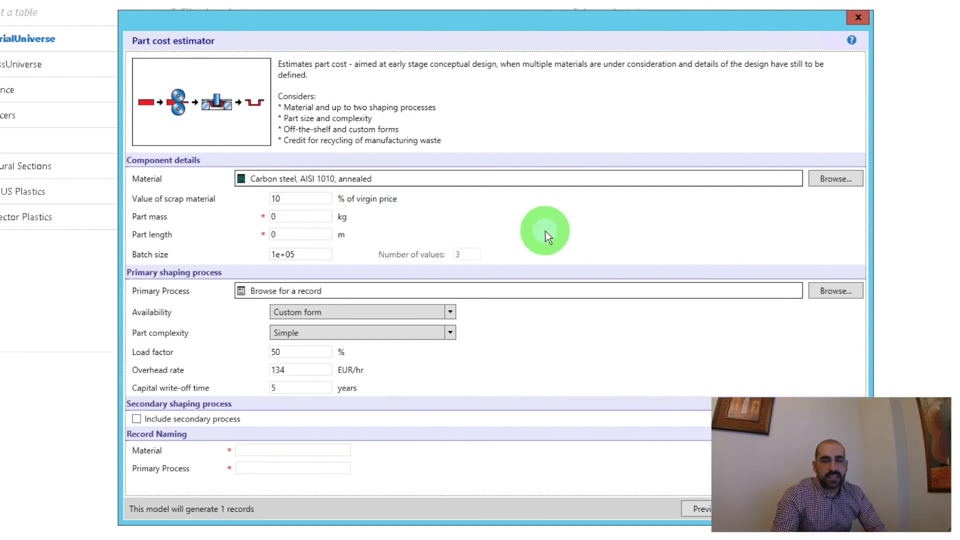
pyautogui.click(289, 217)
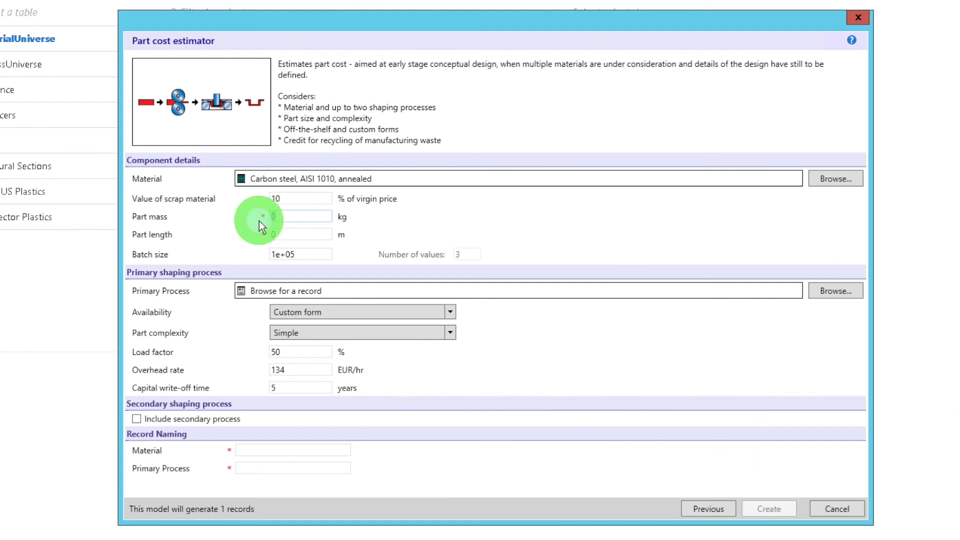
pyautogui.click(291, 215)
pyautogui.write('0,5')
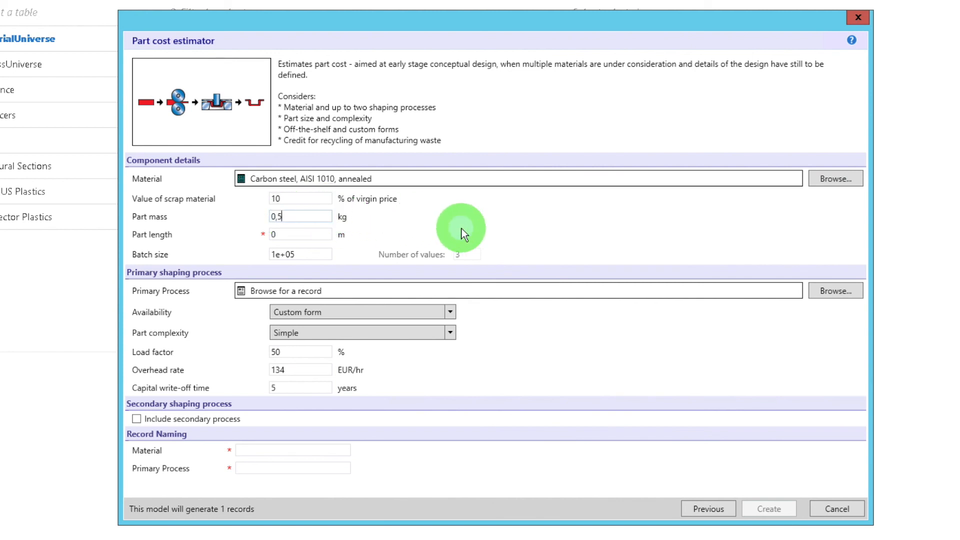
# Step: Set the part length to 0,2 m in the component details
pyautogui.click(282, 234)
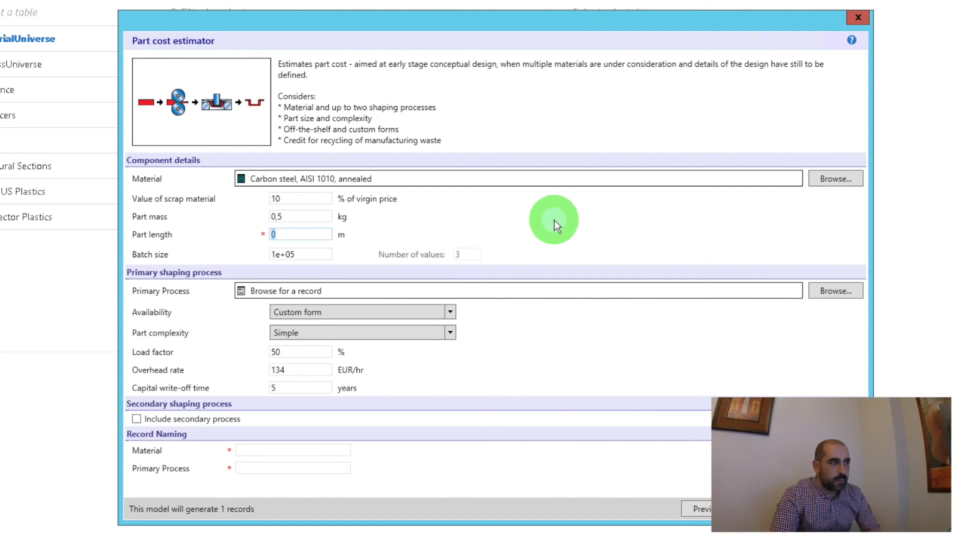
pyautogui.write('0')
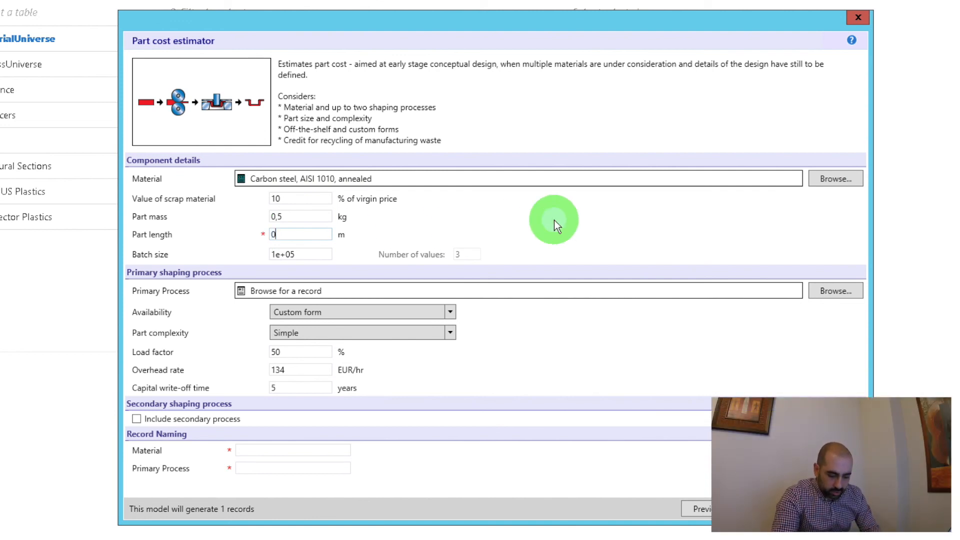
pyautogui.write(',2')
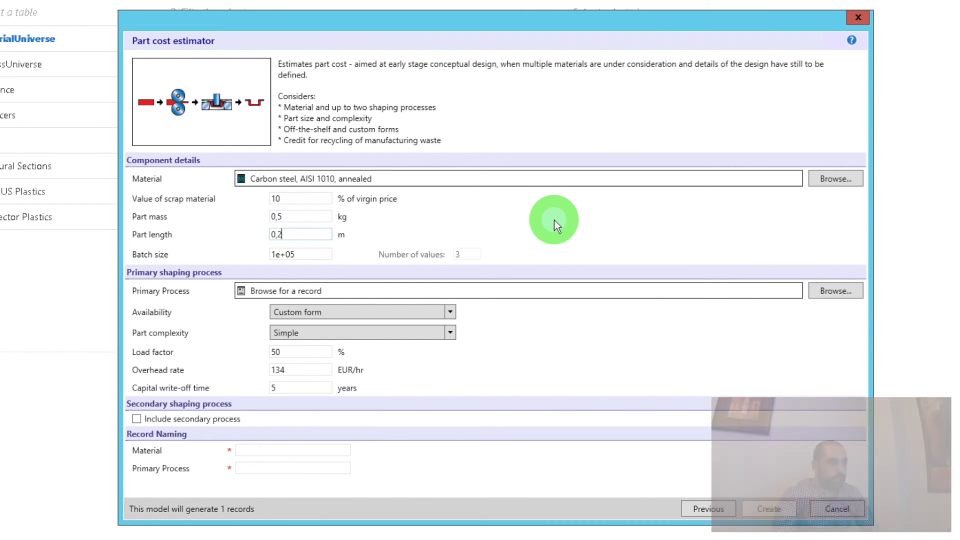
pyautogui.click(554, 221)
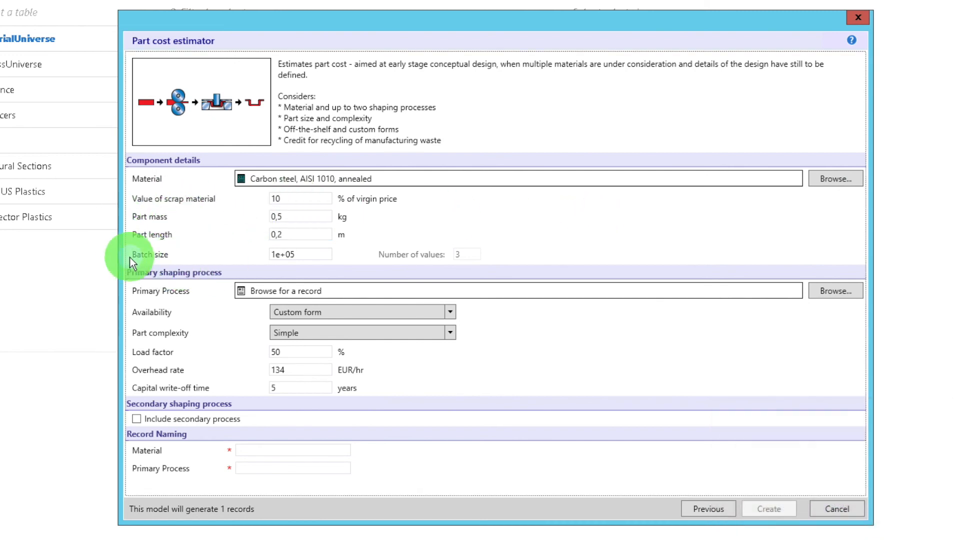
# Step: Set the batch size to the range 1e+03-1e6 and the number of values to 10
pyautogui.moveTo(322, 255)
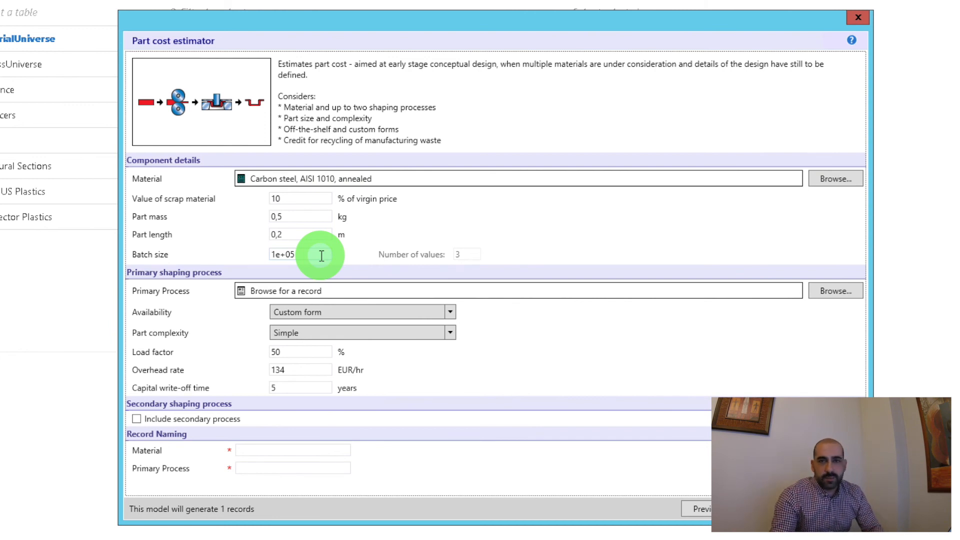
pyautogui.click(321, 255)
pyautogui.write('-1')
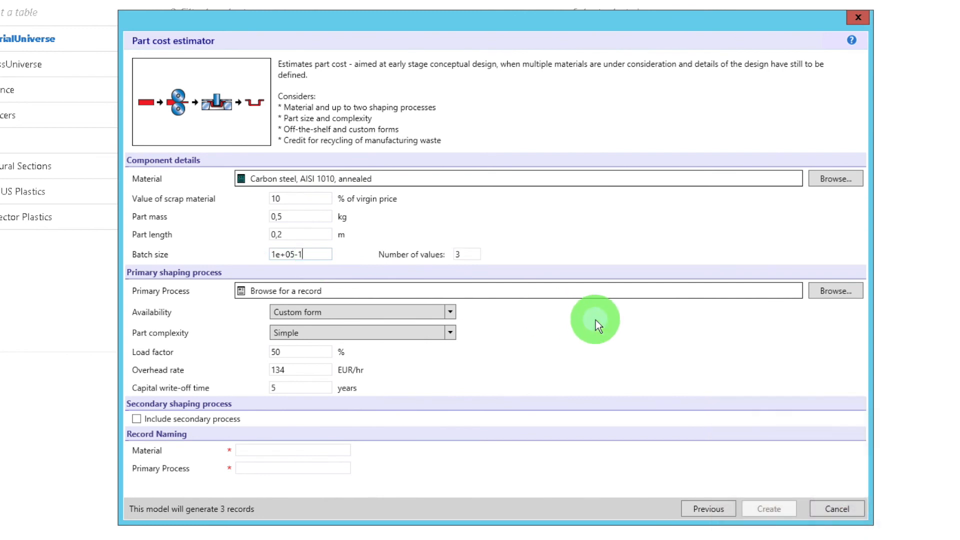
pyautogui.write('e8')
pyautogui.click(295, 255)
pyautogui.click(715, 437)
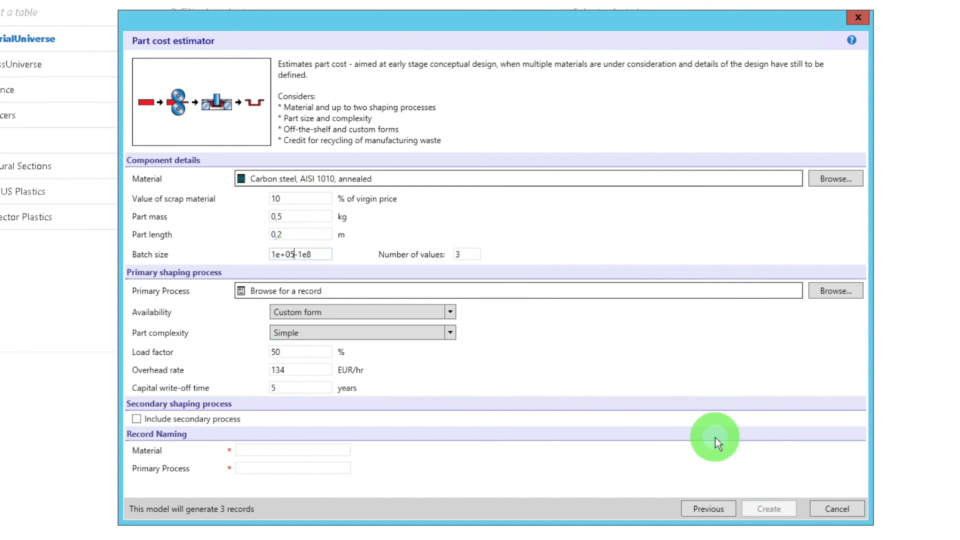
pyautogui.press('BackSpace')
pyautogui.write('3')
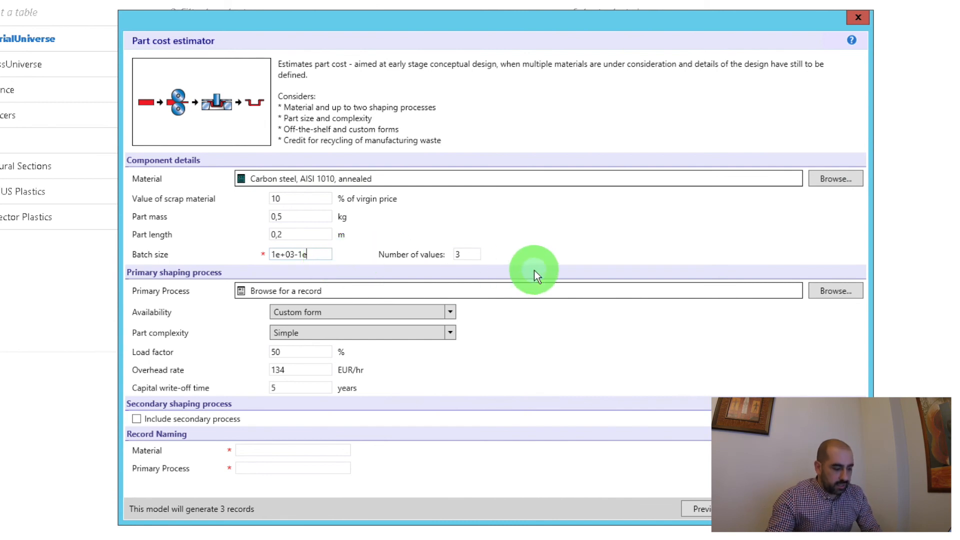
pyautogui.write('6')
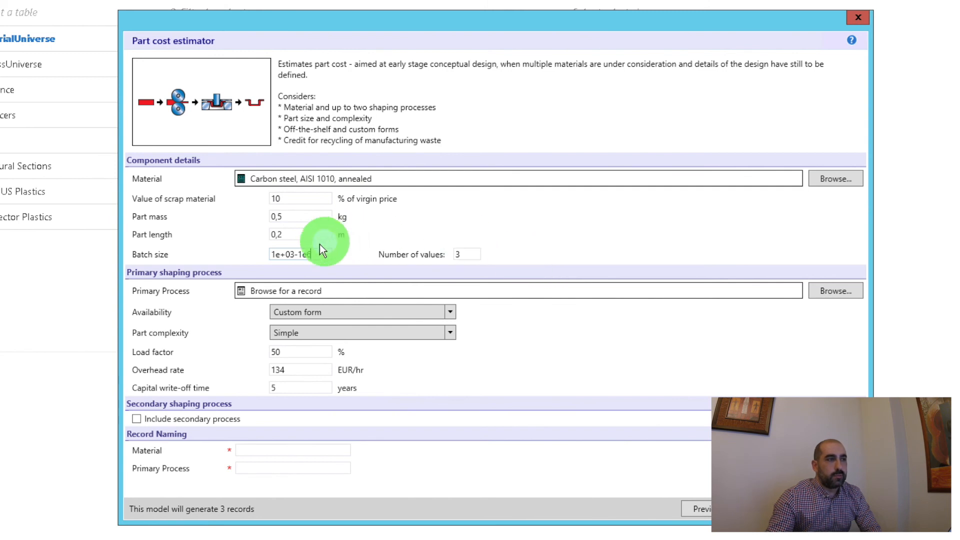
pyautogui.click(475, 253)
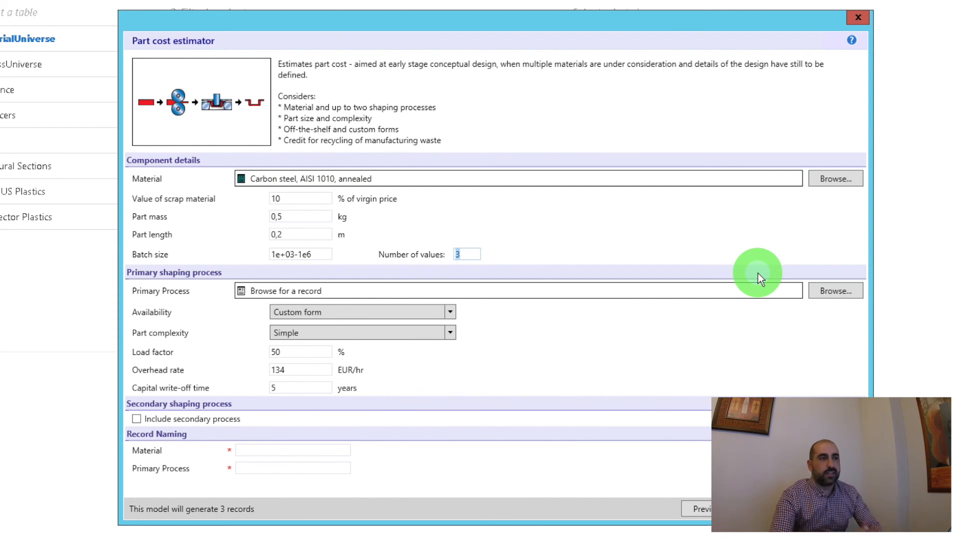
pyautogui.write('10')
pyautogui.click(691, 259)
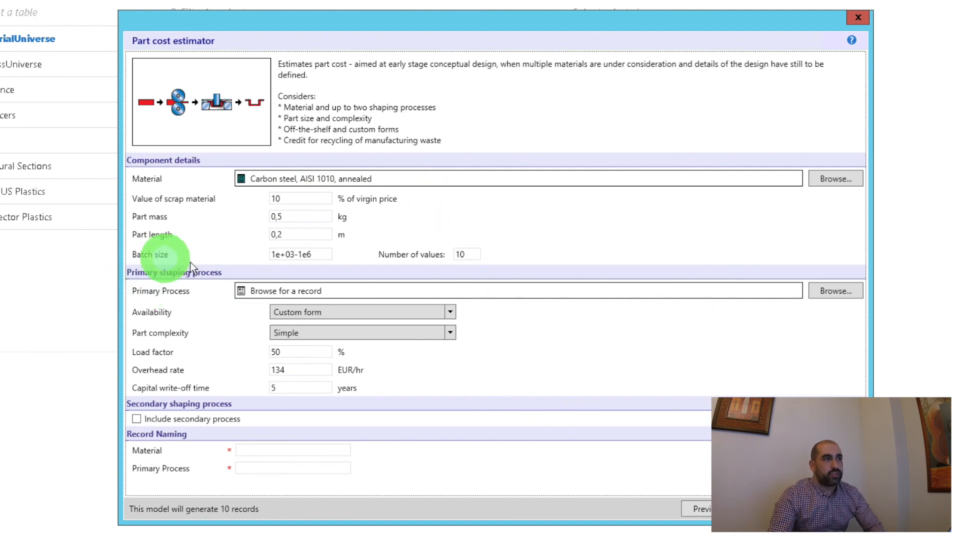
# Step: Choose Hot shape rolling from the Forging / rolling deformation processes in ProcessUniverse as the primary process
pyautogui.click(847, 290)
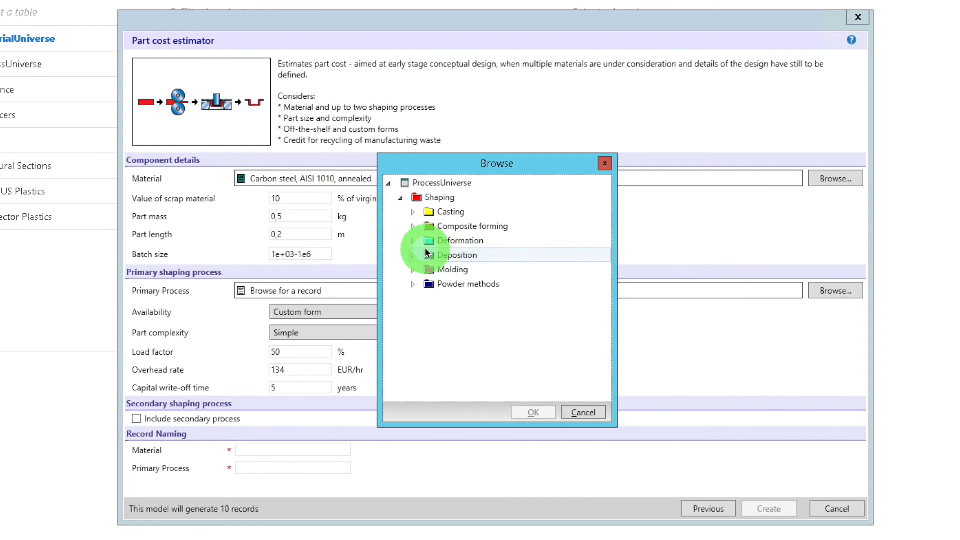
pyautogui.click(414, 242)
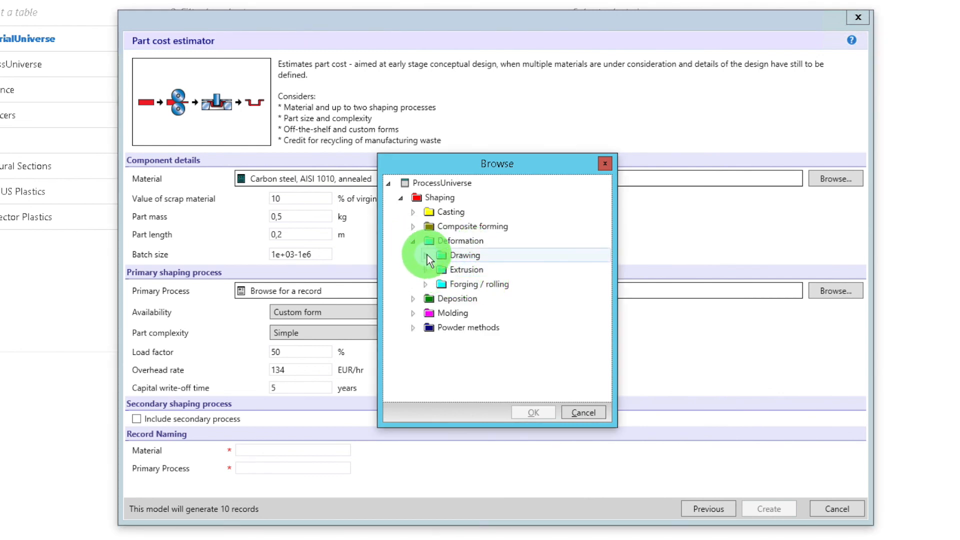
pyautogui.click(427, 284)
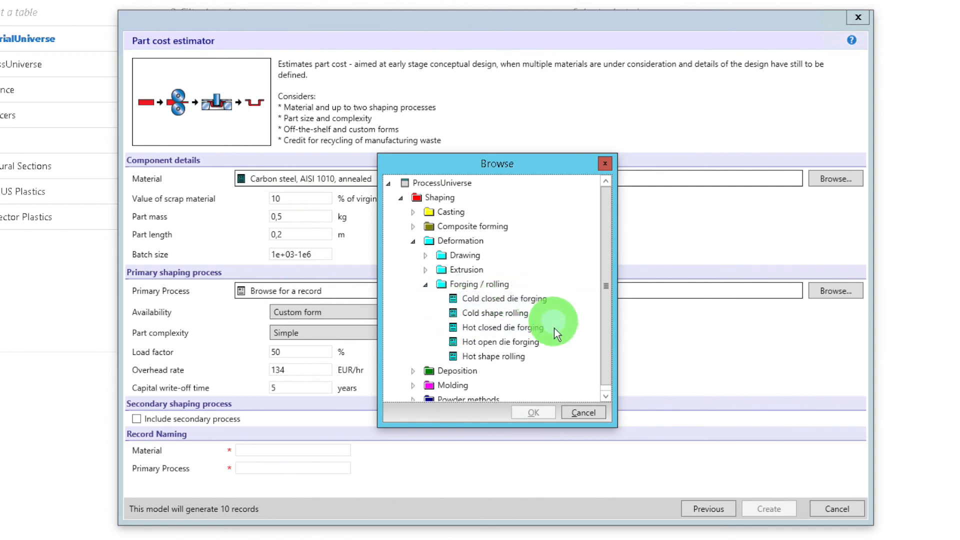
pyautogui.click(511, 359)
pyautogui.click(536, 412)
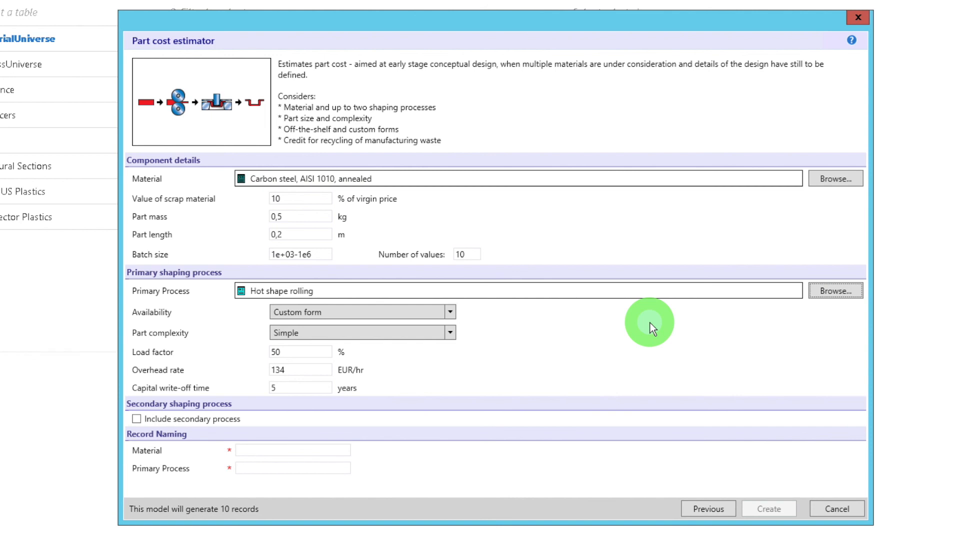
# Step: Review the availability options of the primary process and keep Custom form
pyautogui.click(449, 312)
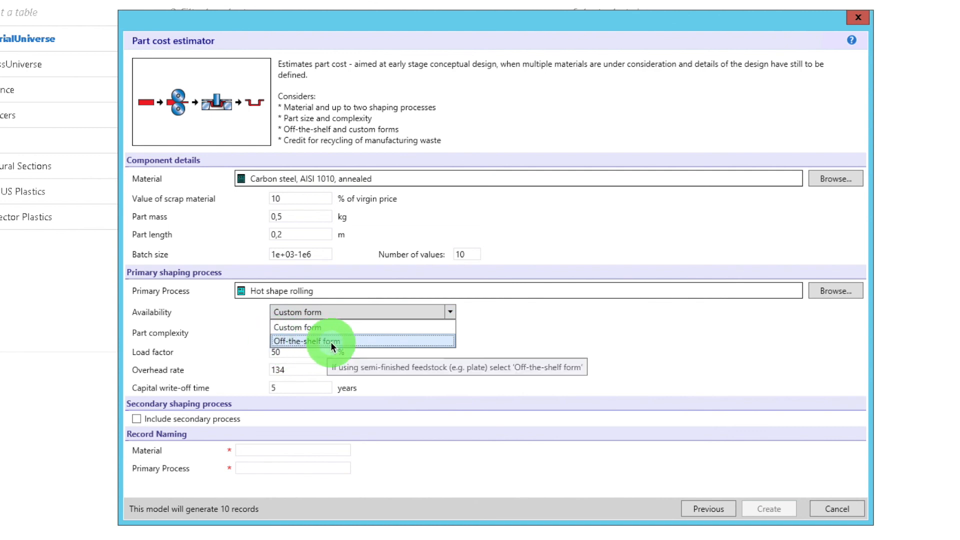
pyautogui.click(537, 335)
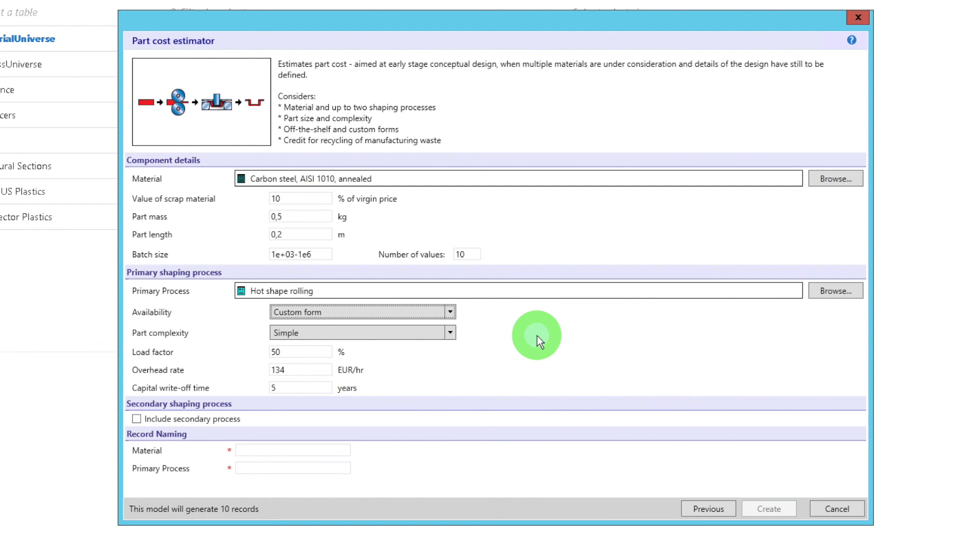
pyautogui.click(450, 312)
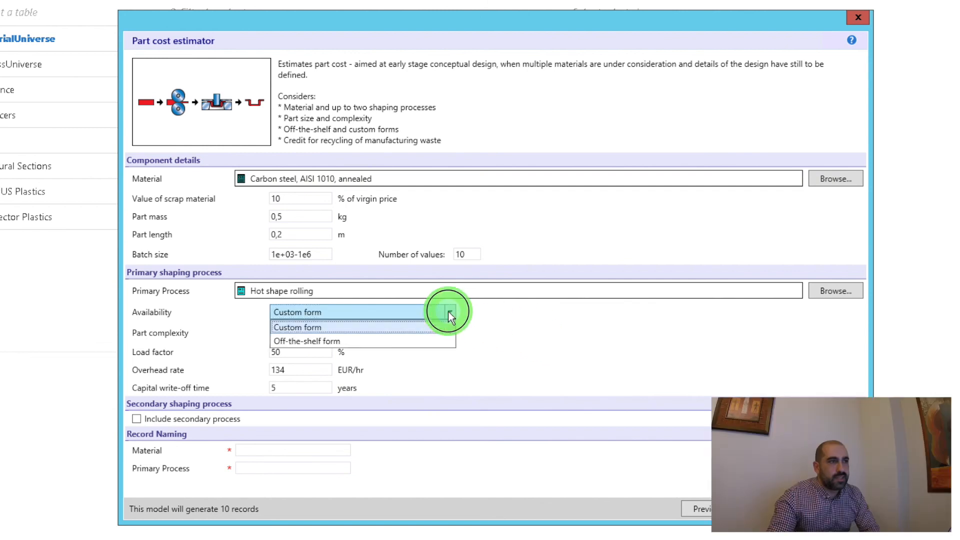
pyautogui.click(429, 322)
pyautogui.click(533, 329)
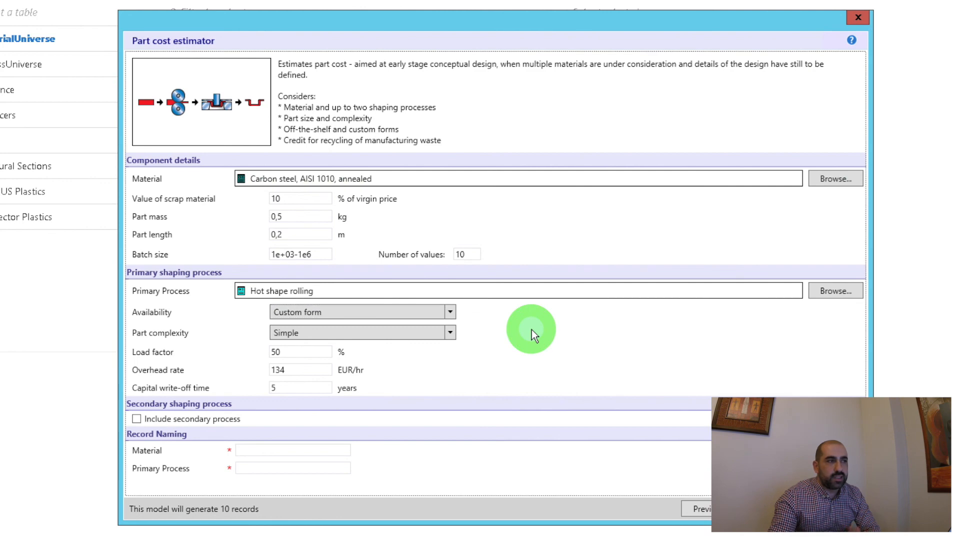
pyautogui.click(503, 332)
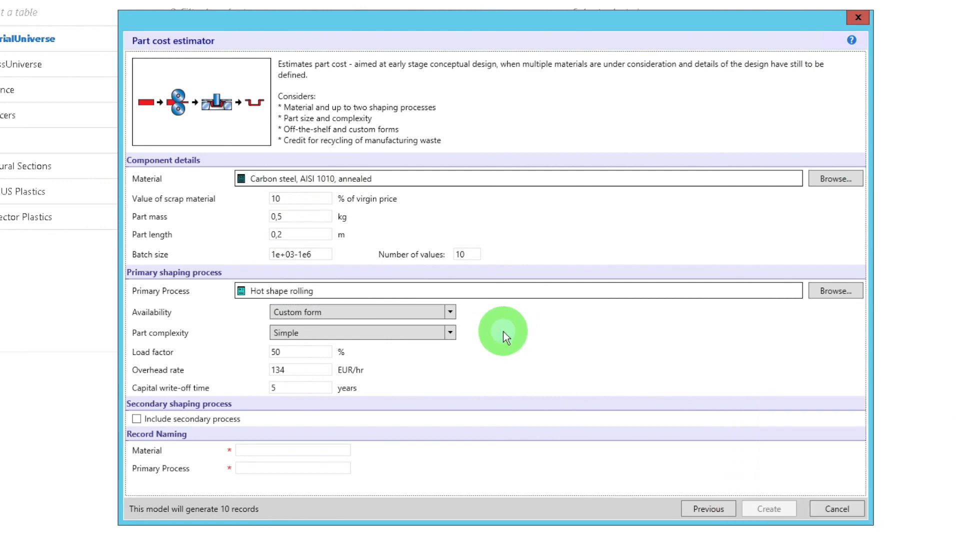
# Step: Review the part complexity options of the primary process and set the complexity to Standard
pyautogui.click(452, 332)
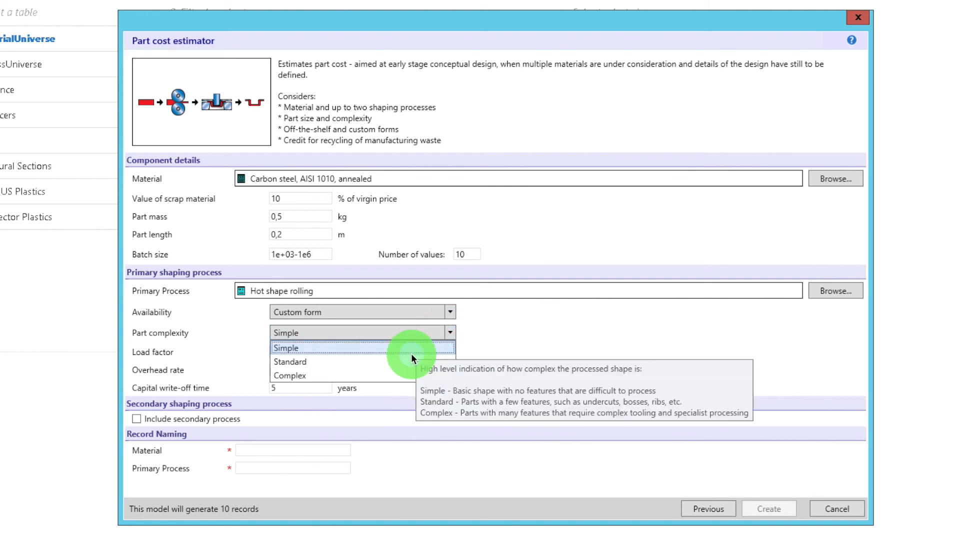
pyautogui.click(560, 344)
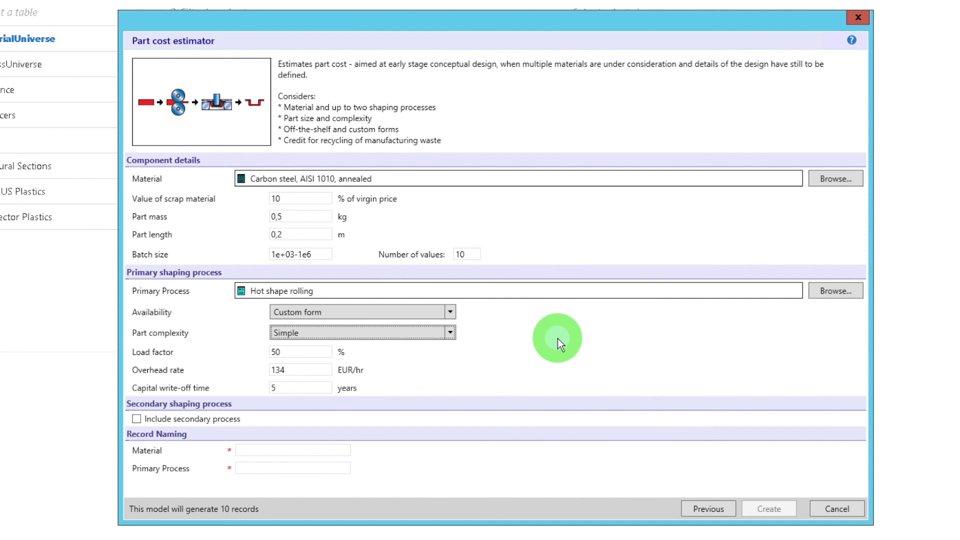
pyautogui.click(451, 332)
pyautogui.click(401, 361)
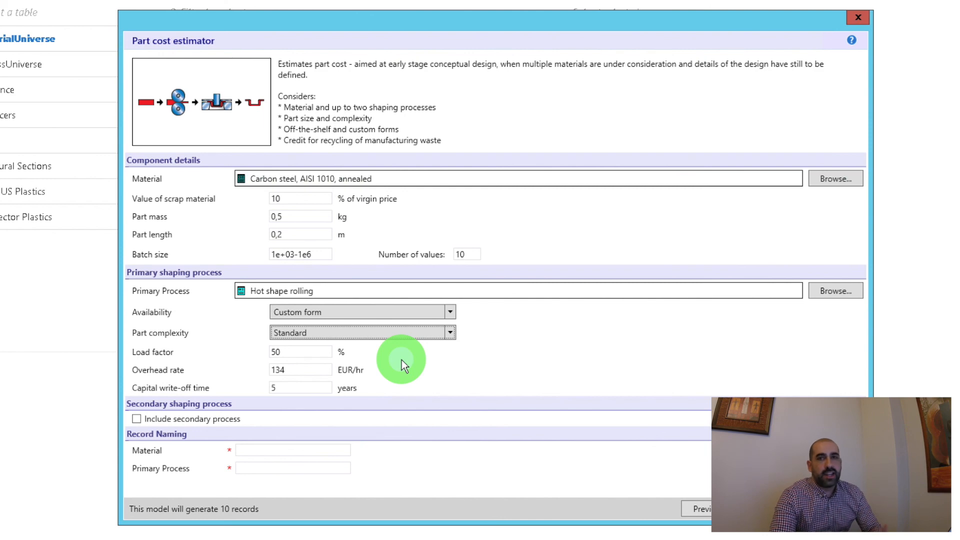
pyautogui.click(560, 335)
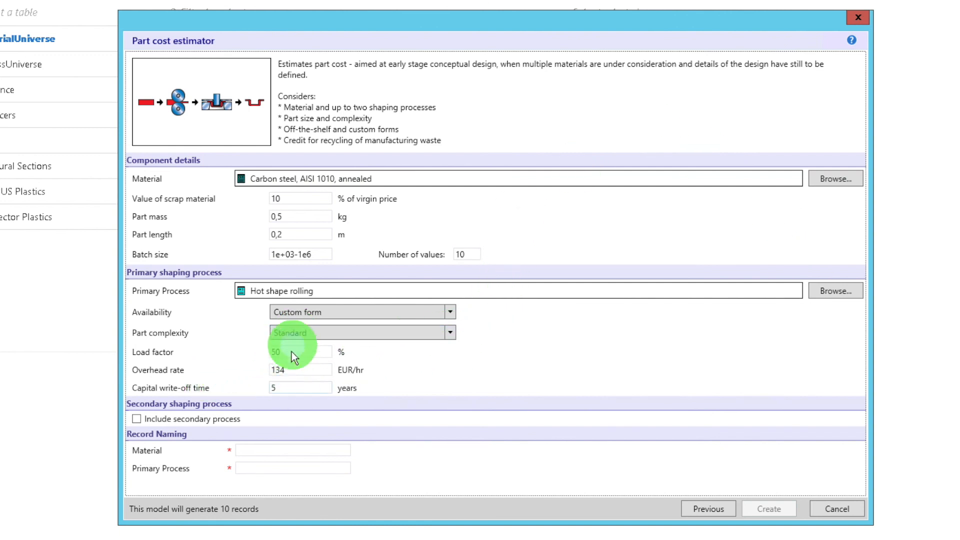
pyautogui.moveTo(251, 386)
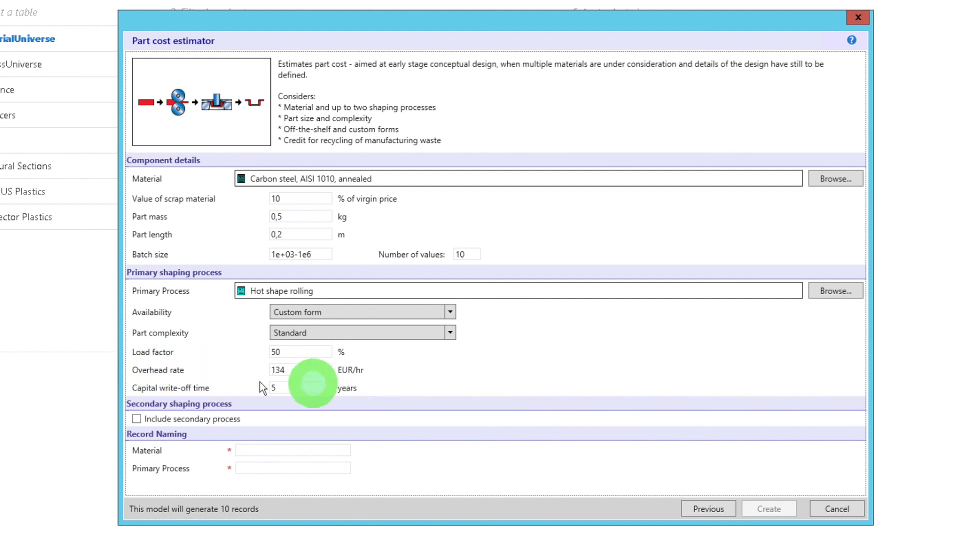
pyautogui.moveTo(307, 375)
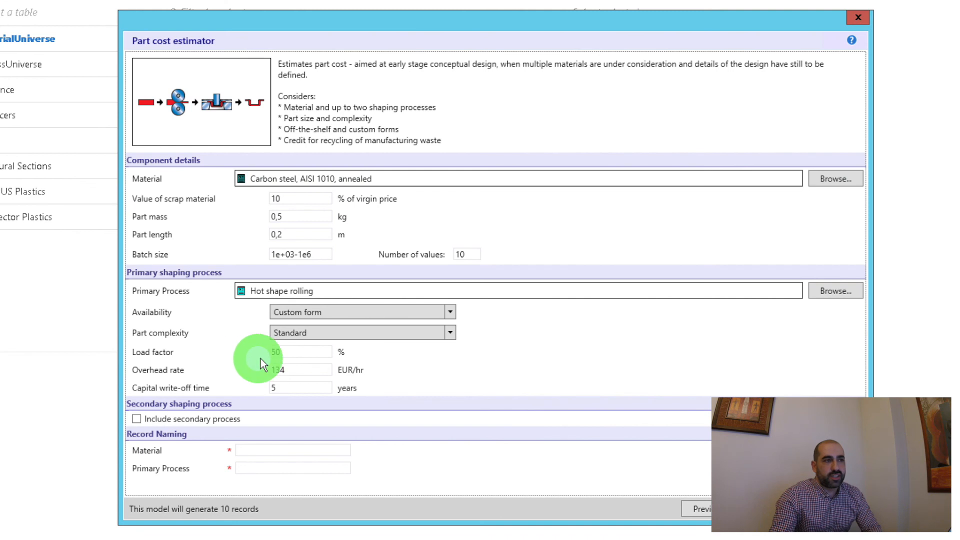
pyautogui.moveTo(260, 359)
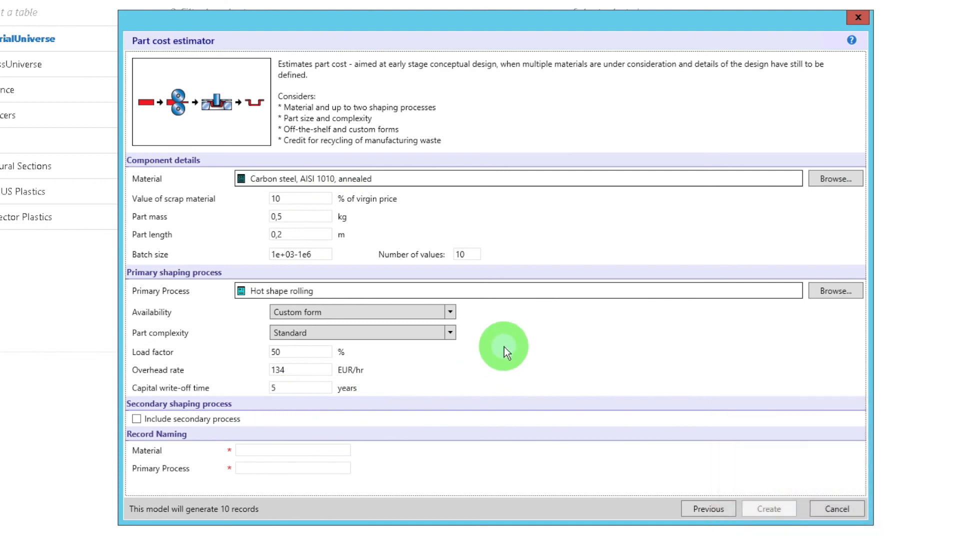
# Step: Enlarge and reposition the estimator window, and include a secondary shaping process in the estimate
pyautogui.moveTo(873, 530); pyautogui.dragTo(920, 536)
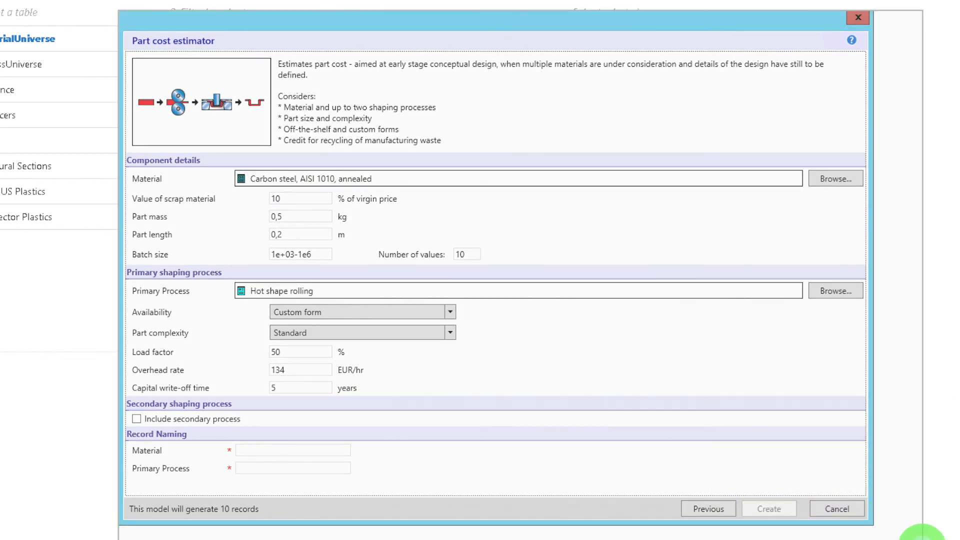
pyautogui.moveTo(753, 28); pyautogui.dragTo(726, 1)
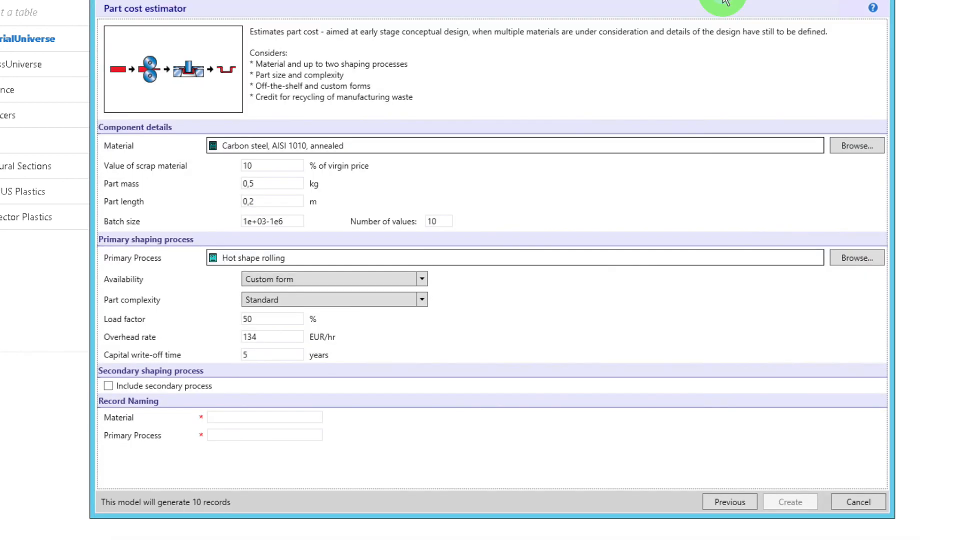
pyautogui.click(109, 386)
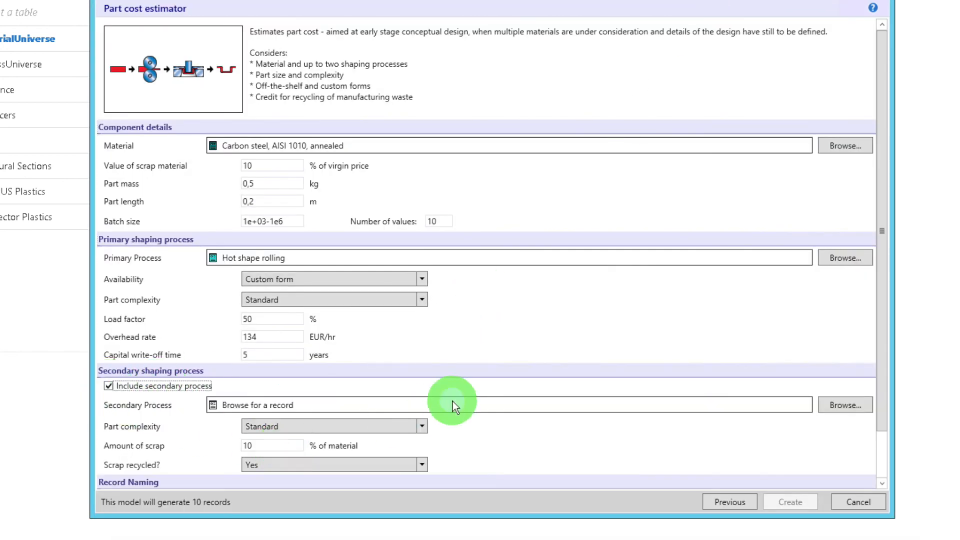
# Step: Choose Hot closed die forging from the Forging / rolling deformation processes as the secondary process
pyautogui.moveTo(882, 409); pyautogui.dragTo(886, 472)
pyautogui.click(846, 351)
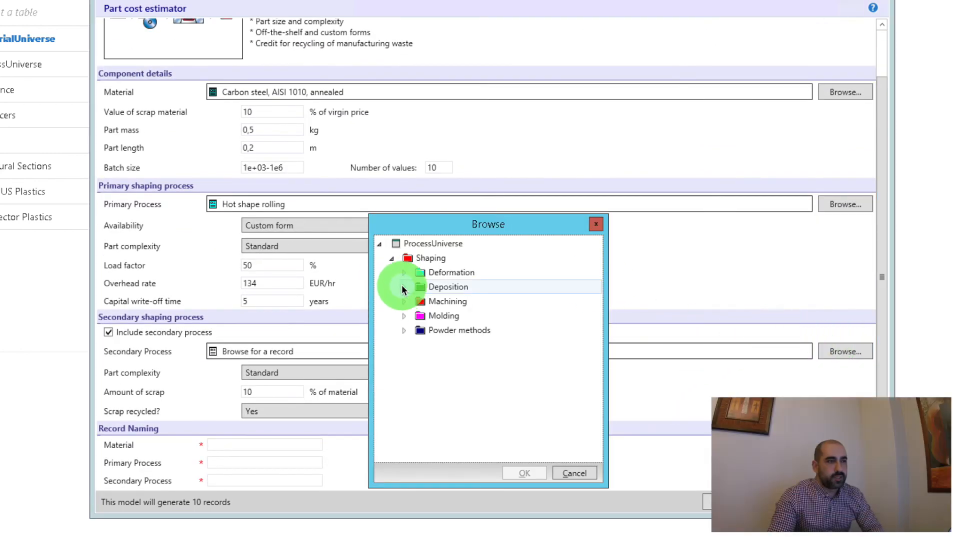
pyautogui.click(404, 272)
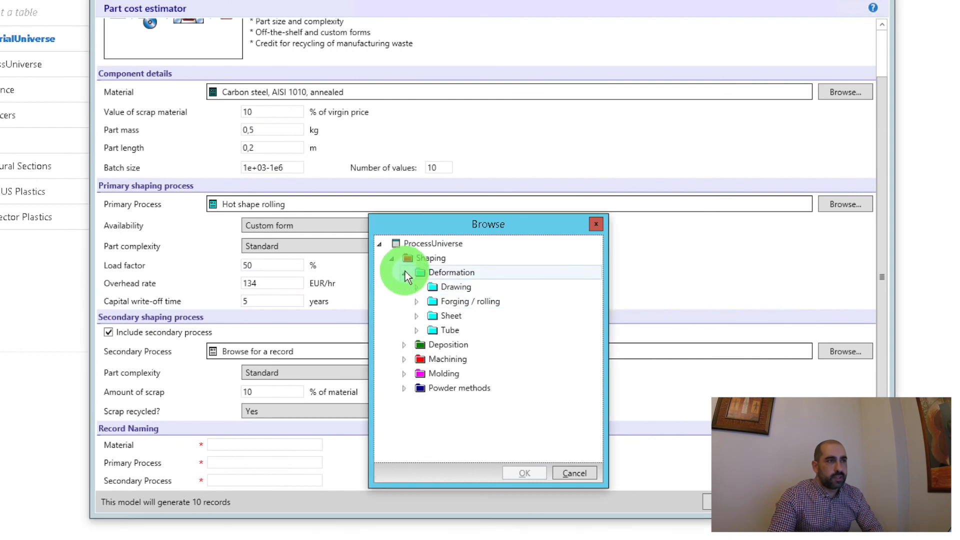
pyautogui.click(416, 302)
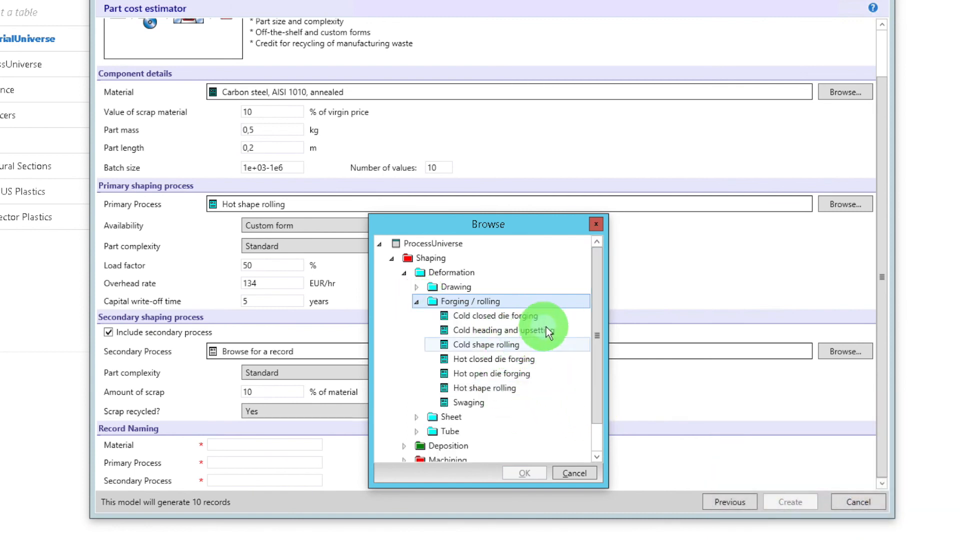
pyautogui.click(514, 361)
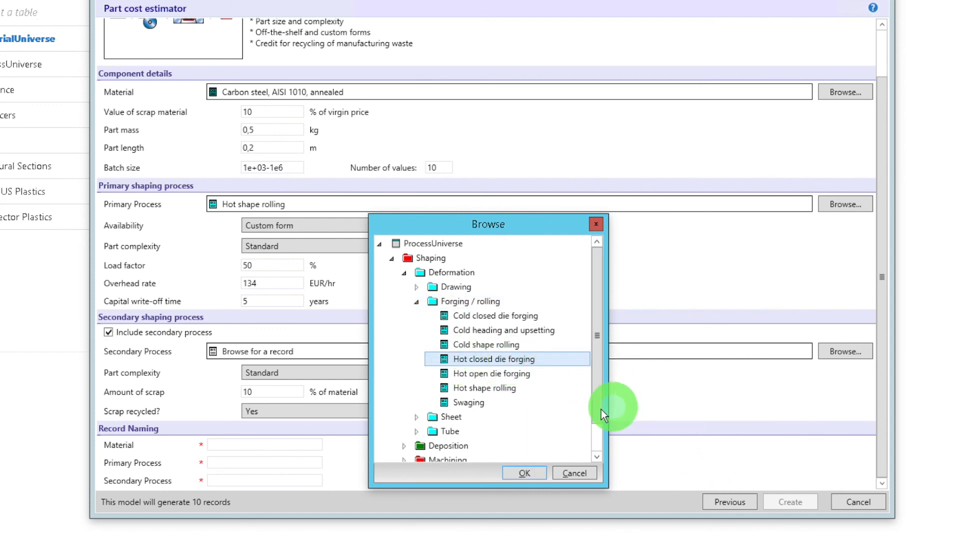
pyautogui.click(533, 473)
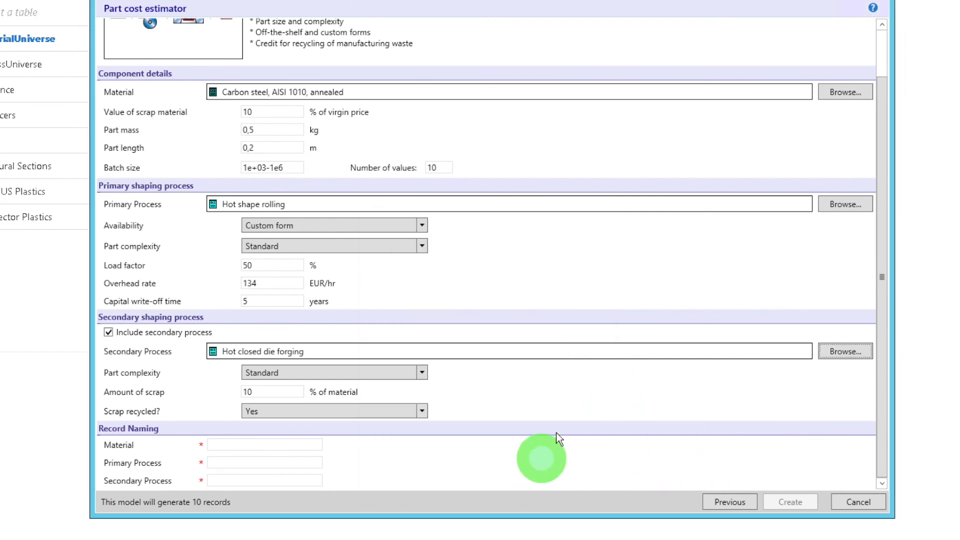
# Step: Review the part complexity options of the secondary process and keep Standard
pyautogui.click(422, 375)
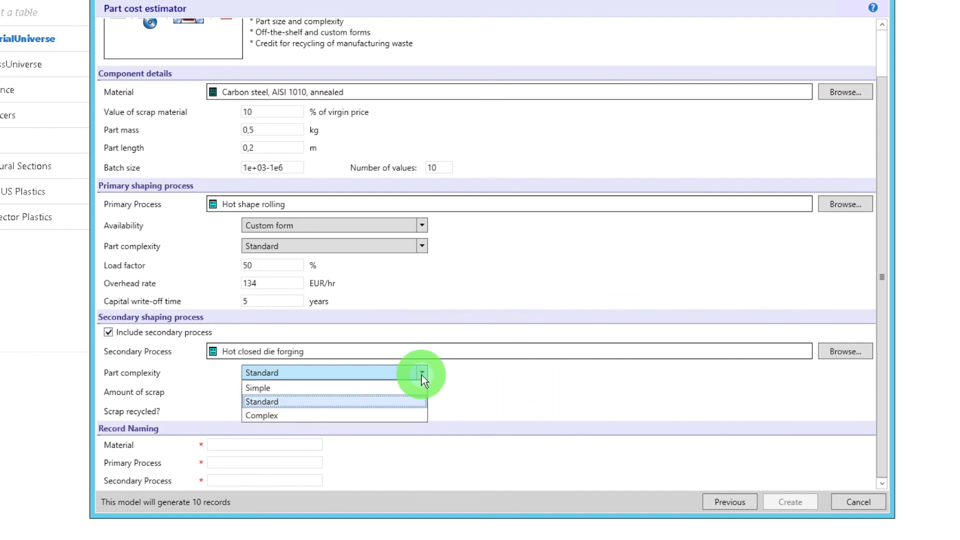
pyautogui.click(401, 403)
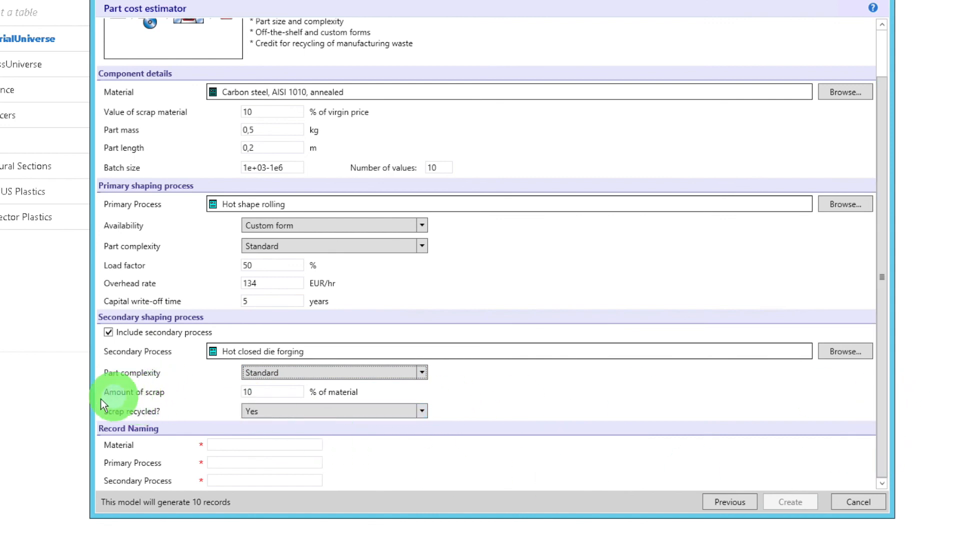
# Step: Name the material AISI 1010, the primary process Laminación en caliente and the secondary process Forja en caliente, and create the cost records
pyautogui.click(233, 444)
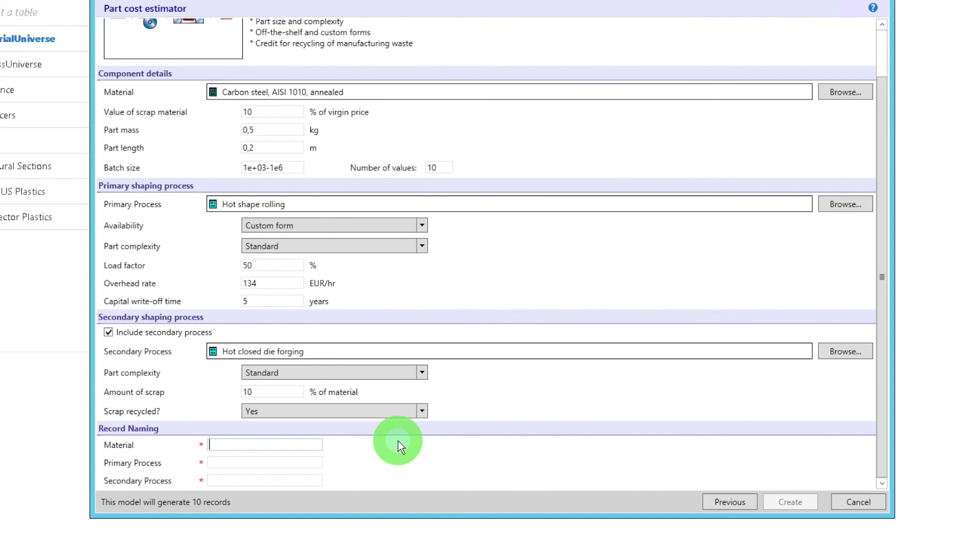
pyautogui.write('AISI 1010')
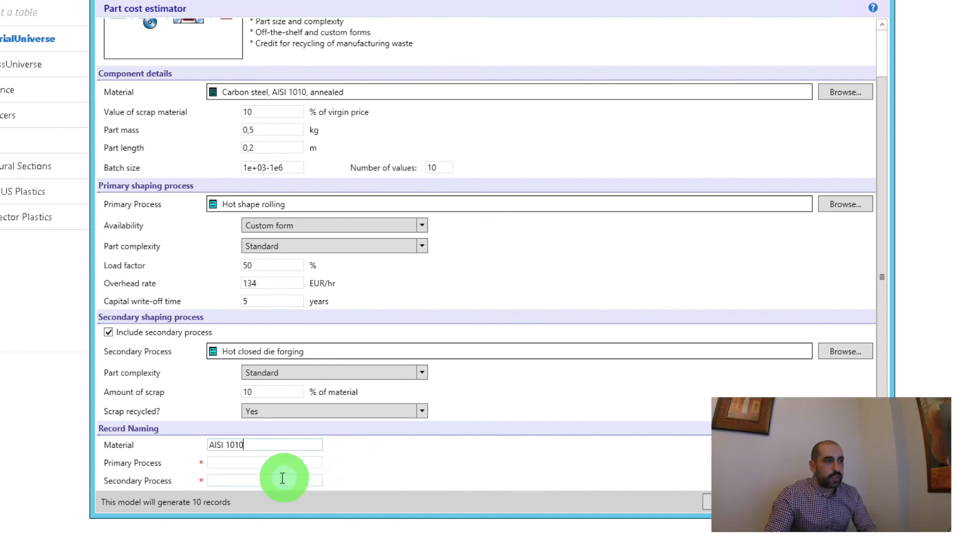
pyautogui.click(265, 463)
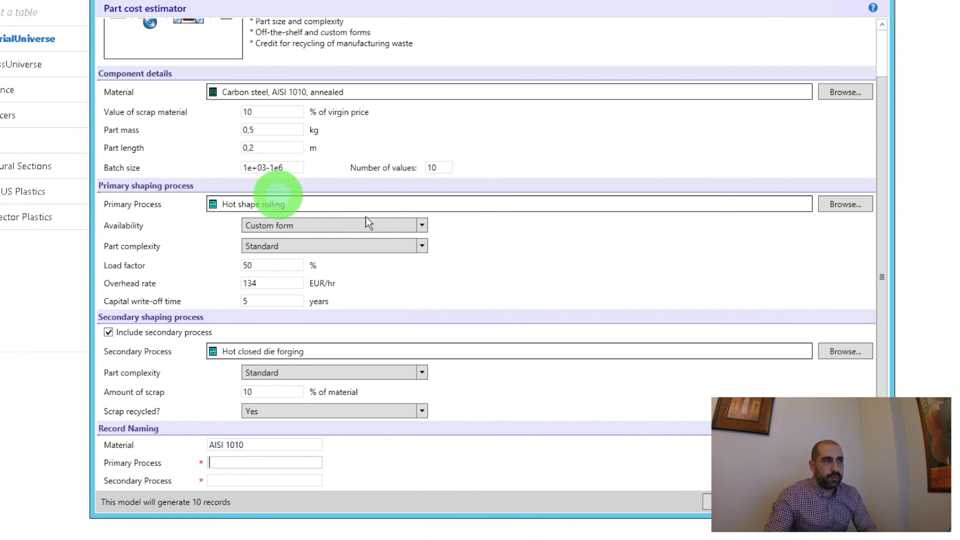
pyautogui.write('La')
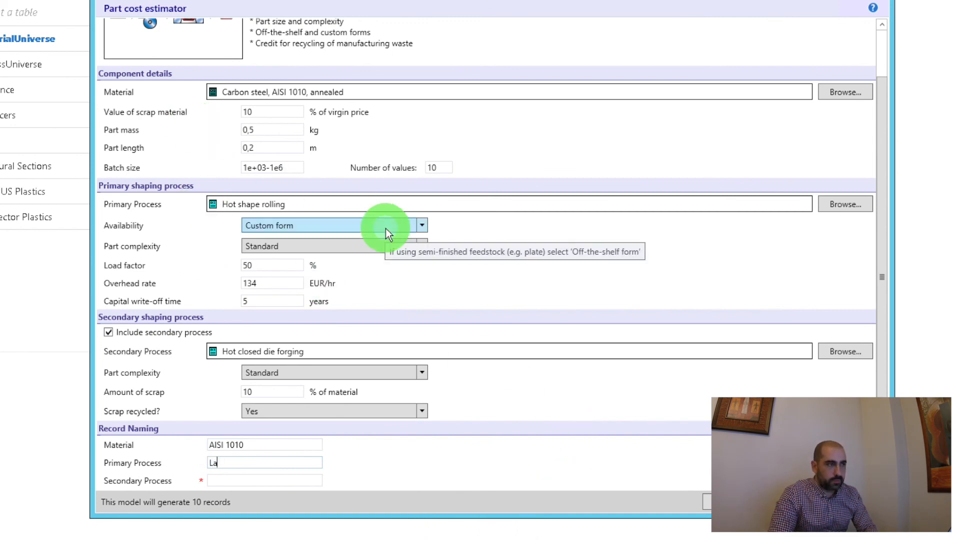
pyautogui.write('minación ')
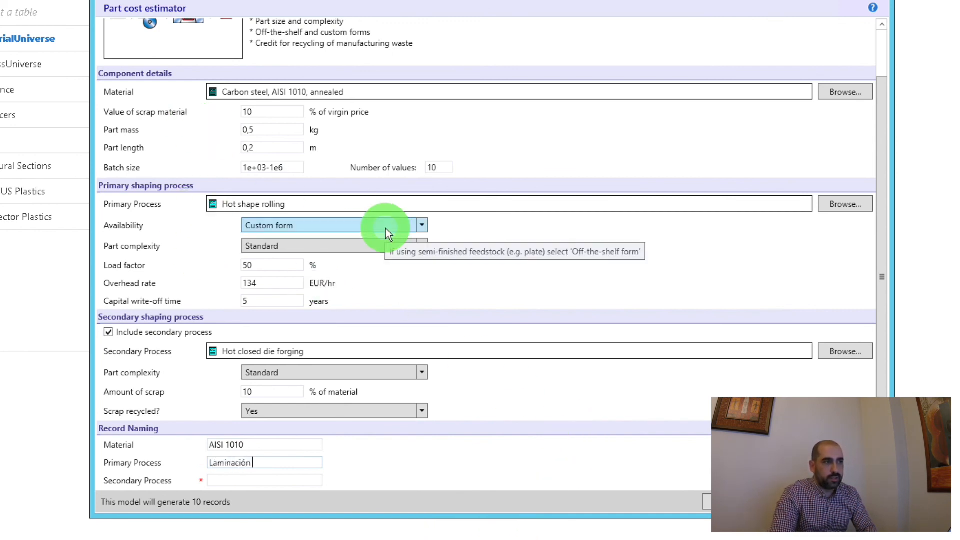
pyautogui.write('en caliente')
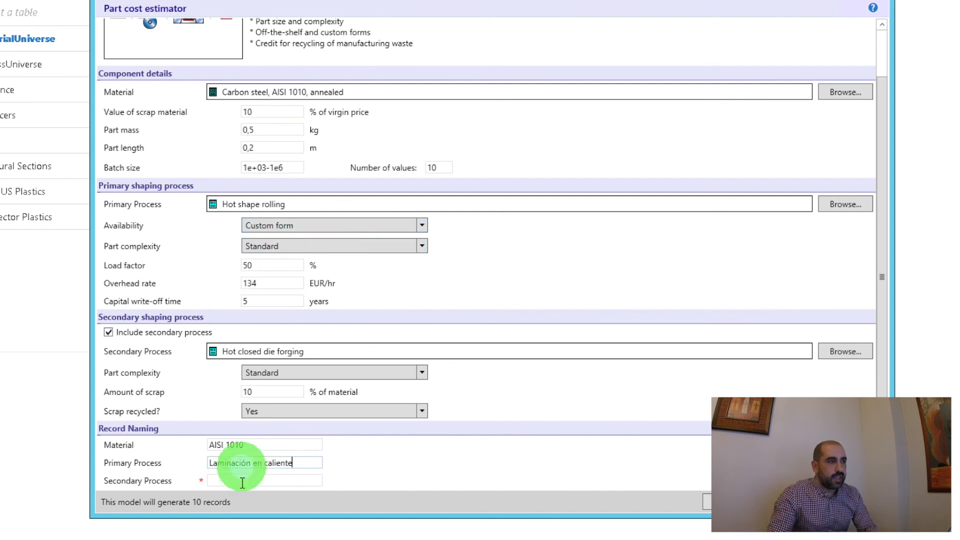
pyautogui.click(254, 479)
pyautogui.write('F')
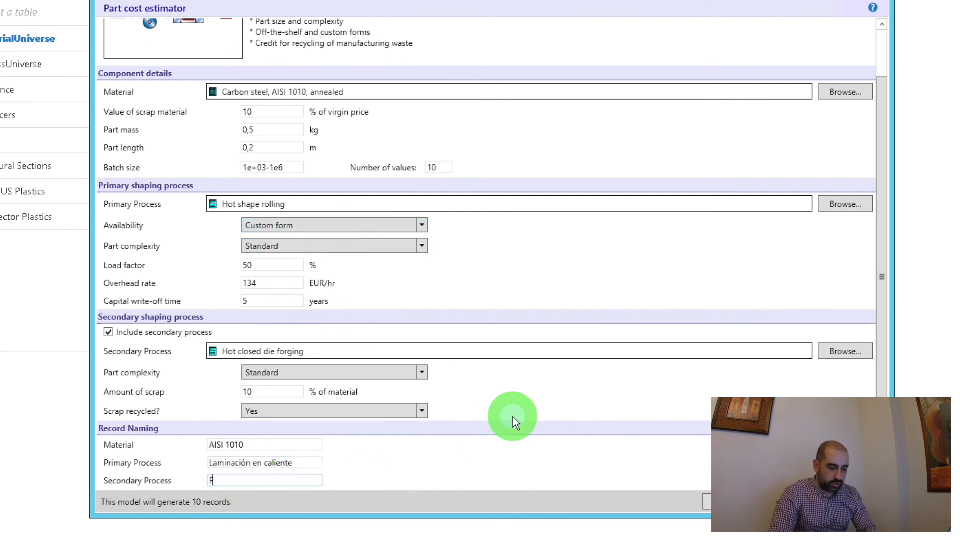
pyautogui.write('orja en cal')
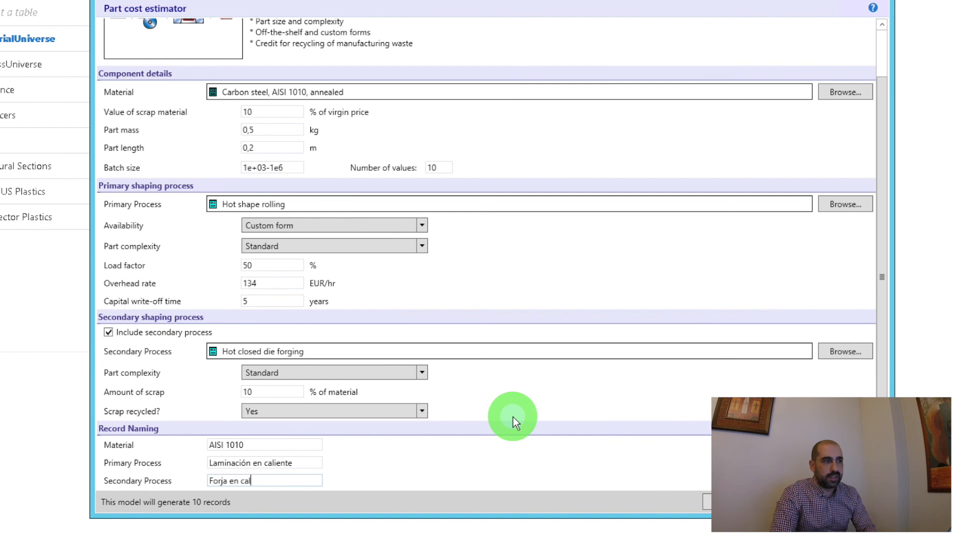
pyautogui.write('iente')
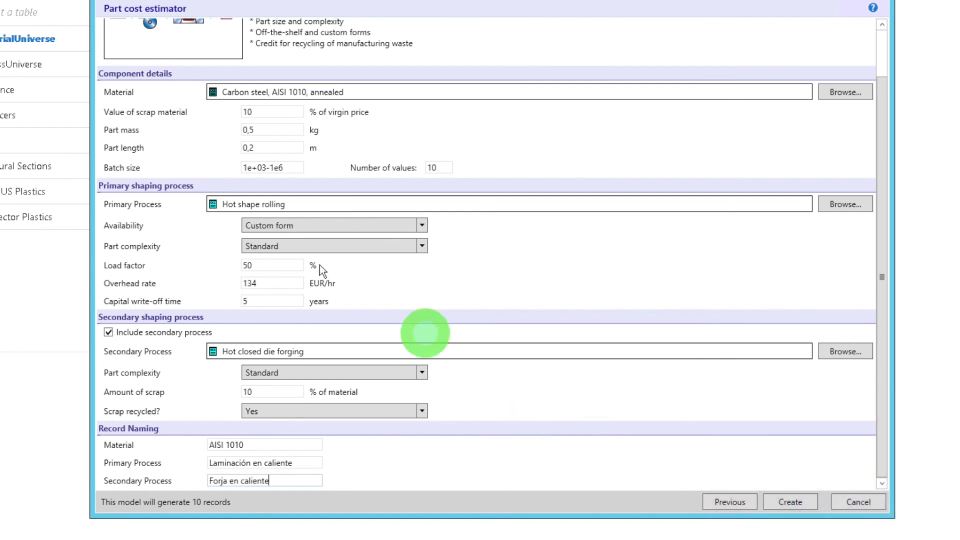
pyautogui.click(790, 502)
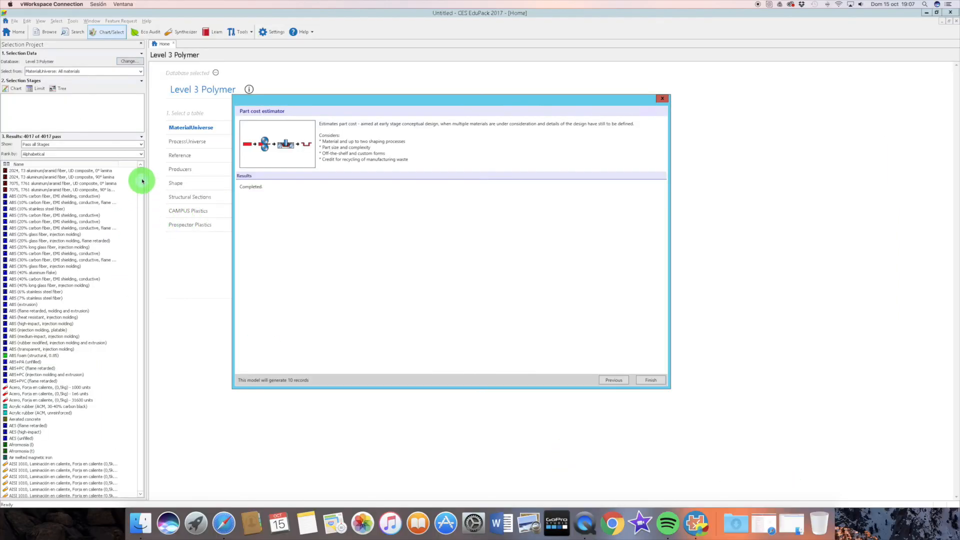
# Step: Return to the estimator's input form, and reposition and enlarge its window
pyautogui.click(141, 173)
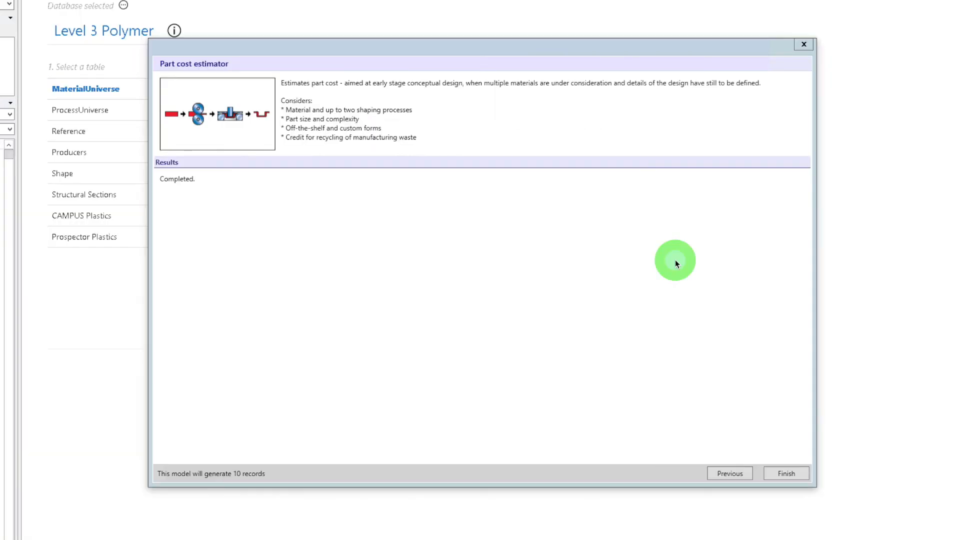
pyautogui.click(731, 474)
pyautogui.moveTo(714, 44); pyautogui.dragTo(705, 28)
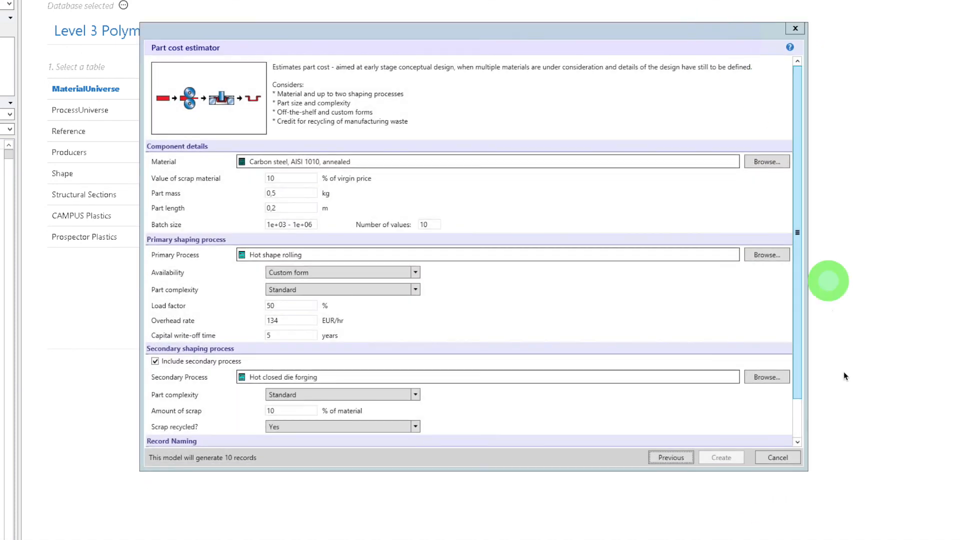
pyautogui.moveTo(806, 470); pyautogui.dragTo(852, 493)
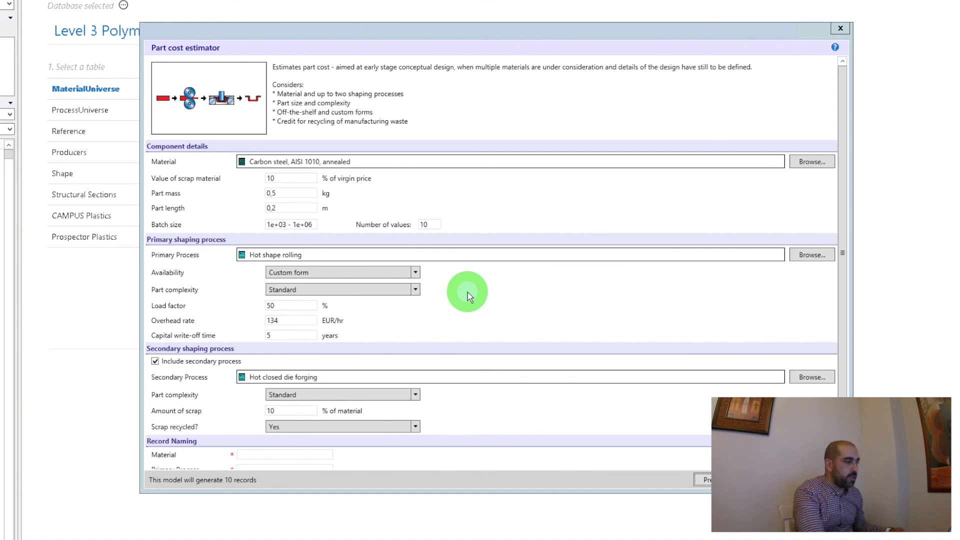
pyautogui.click(523, 411)
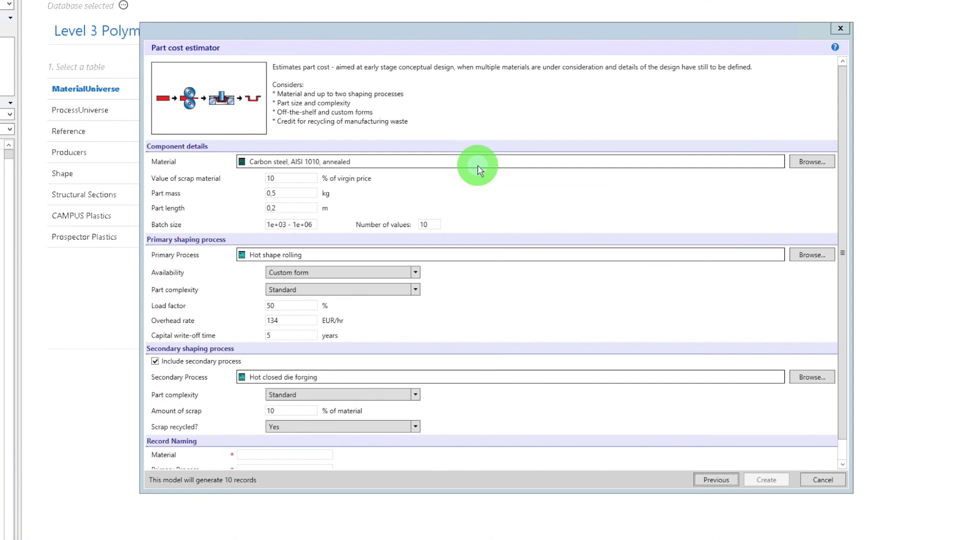
# Step: Change the component material to wrought Aluminum 2024, O from the 2000 series (Cu-alloyed) of the non-ferrous metals
pyautogui.click(813, 162)
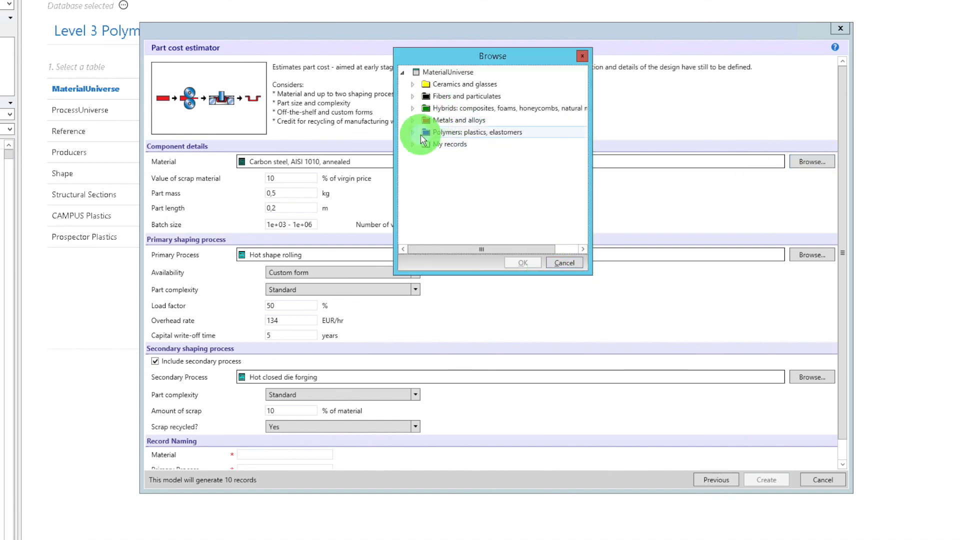
pyautogui.click(413, 120)
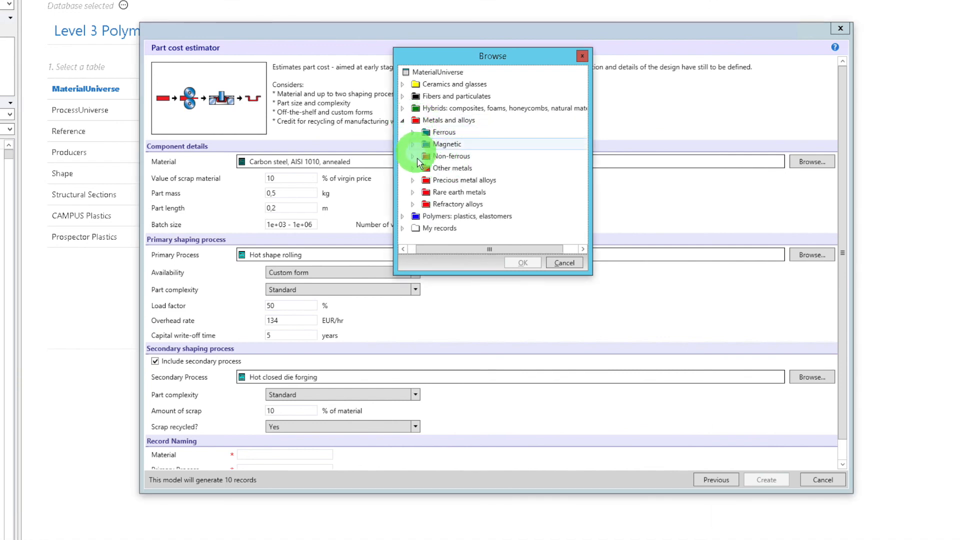
pyautogui.click(413, 158)
pyautogui.click(412, 107)
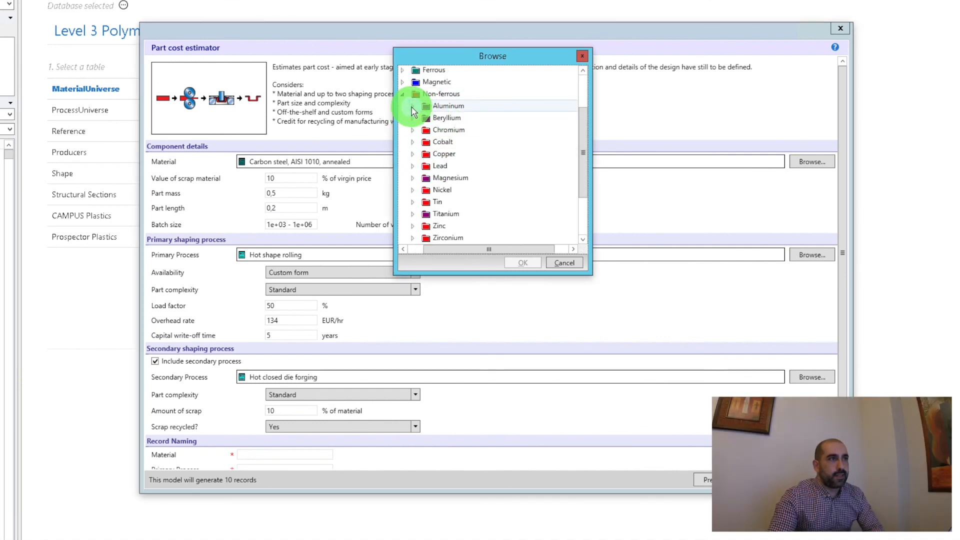
pyautogui.click(413, 131)
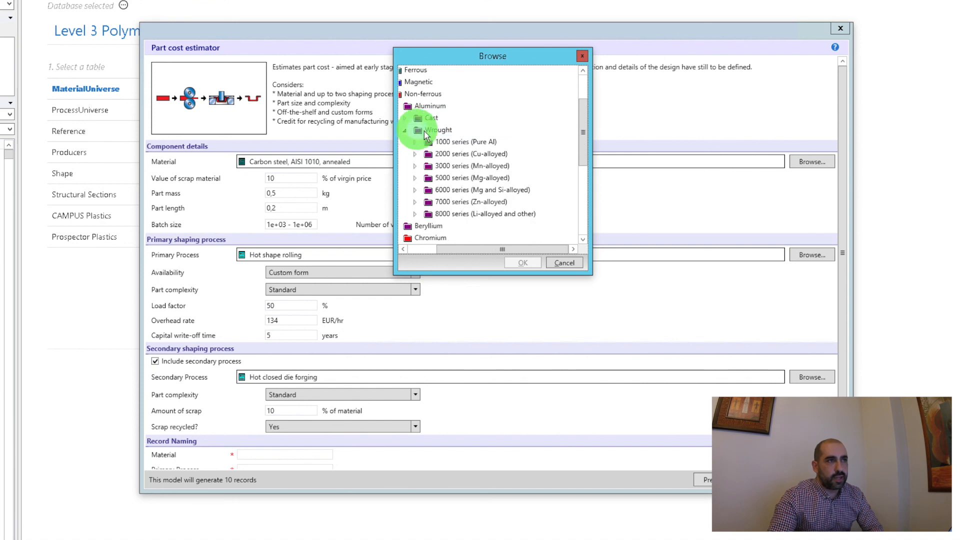
pyautogui.click(414, 154)
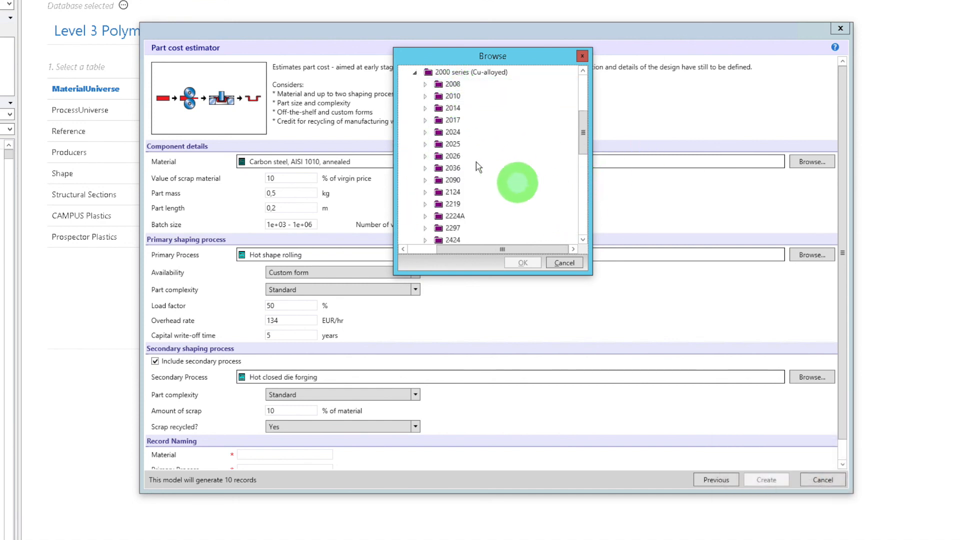
pyautogui.click(424, 132)
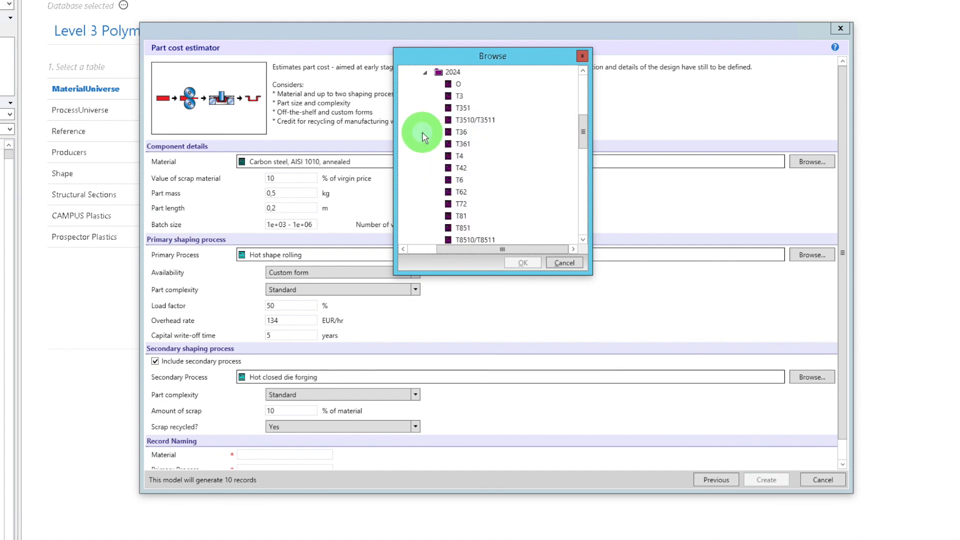
pyautogui.click(461, 85)
pyautogui.click(529, 265)
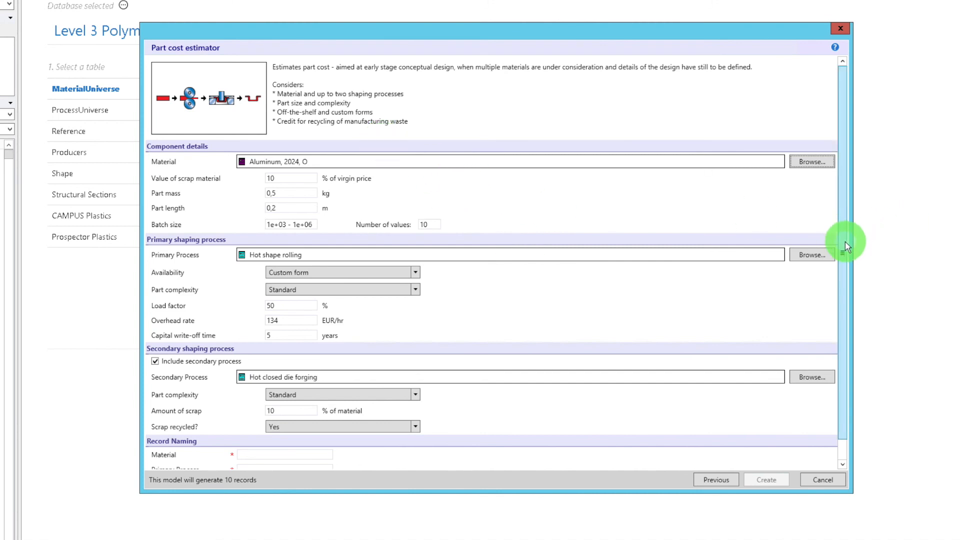
# Step: Set the part mass to 0,3 kg and tidy the spacing in the 1e+03 to 1e+06 batch size range
pyautogui.click(285, 194)
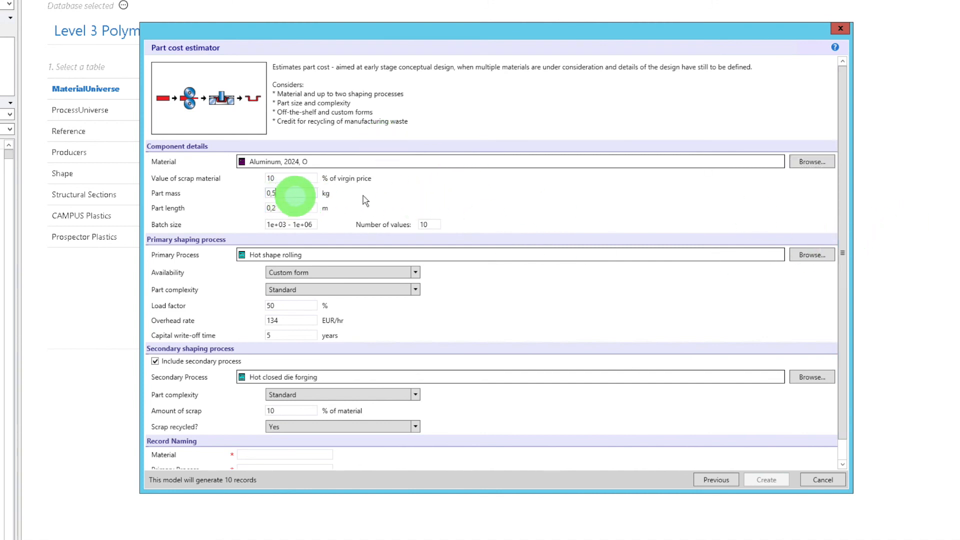
pyautogui.click(611, 233)
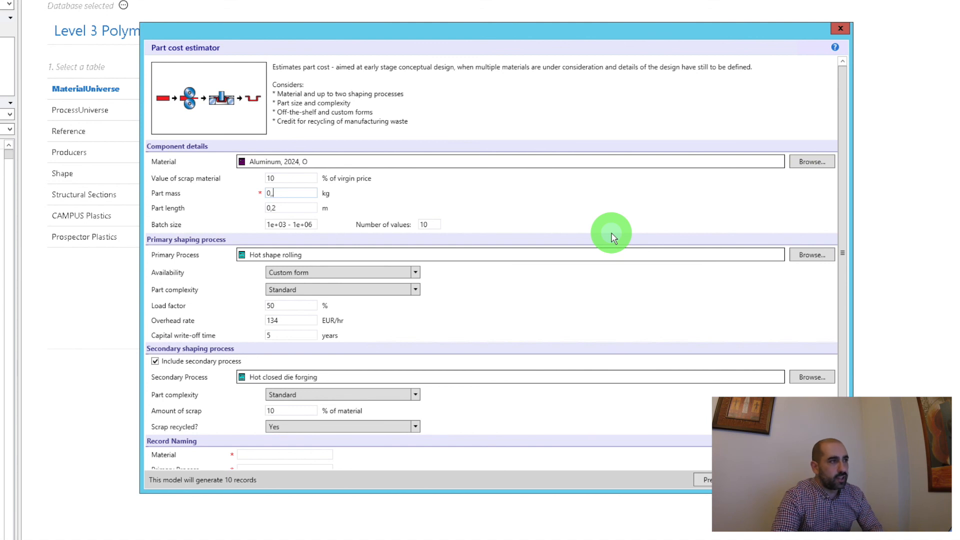
pyautogui.write('3')
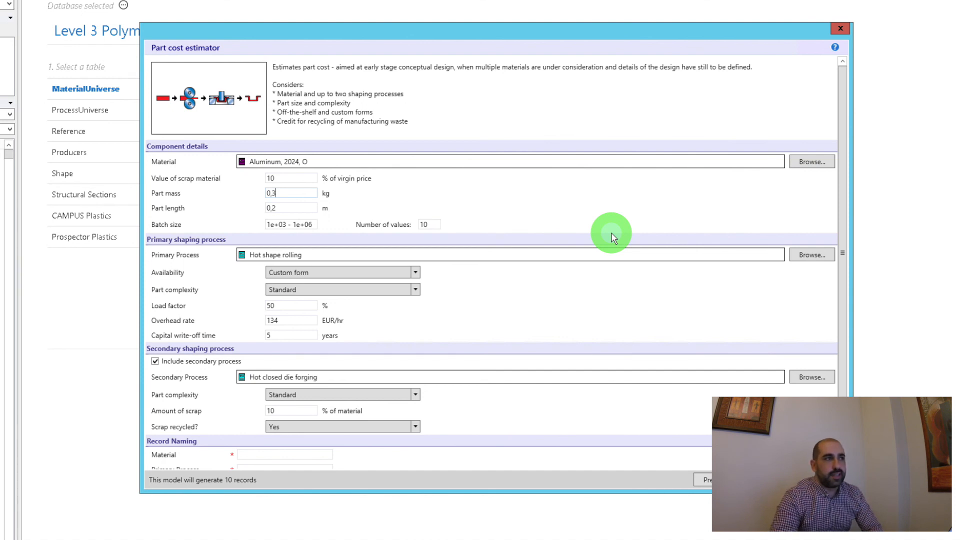
pyautogui.click(286, 225)
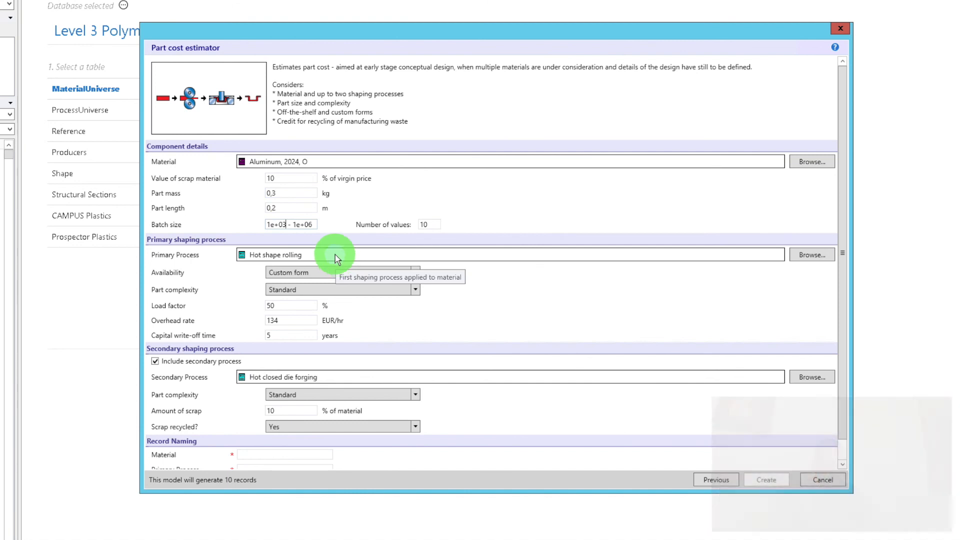
pyautogui.click(291, 225)
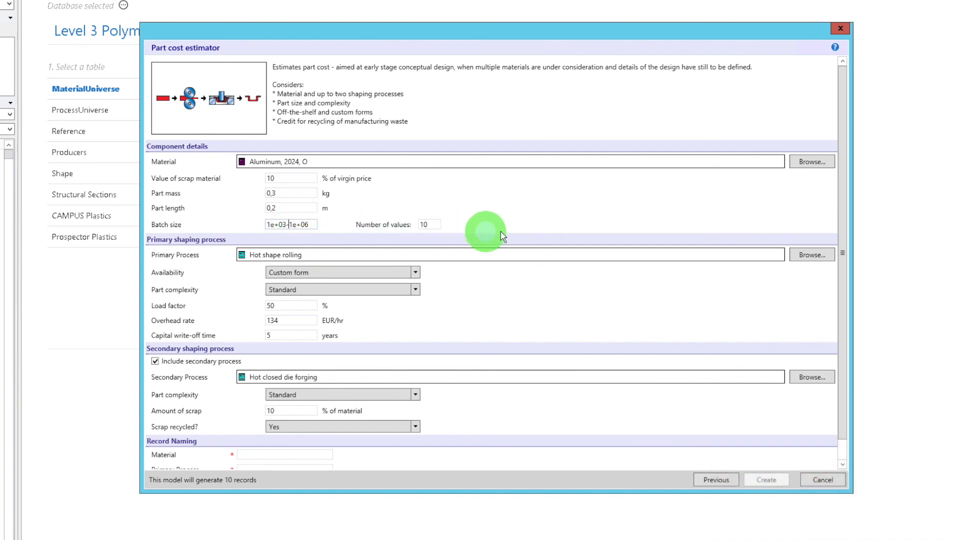
# Step: Name the records AA 2024, Laminación en caliente and Forja en caliente for material, primary and secondary process, and create them
pyautogui.moveTo(846, 312); pyautogui.dragTo(835, 394)
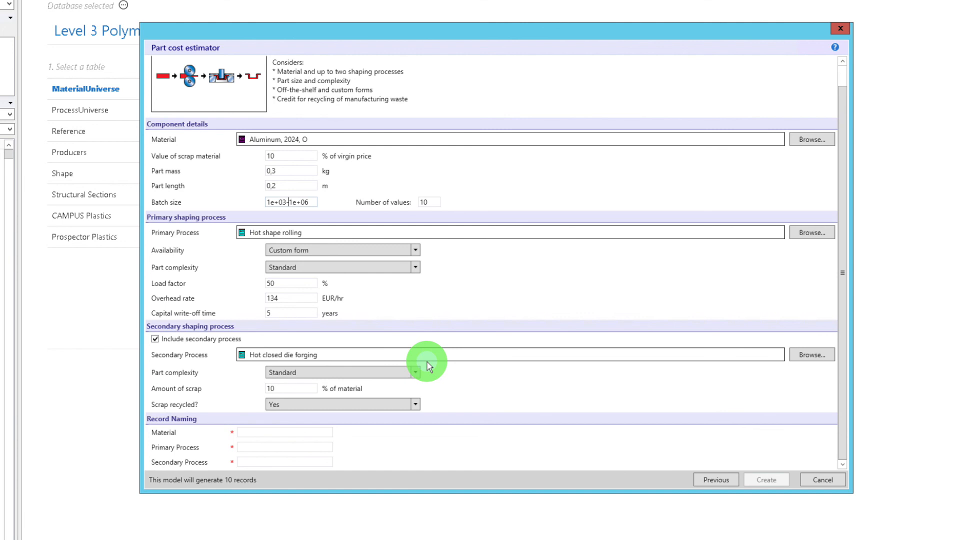
pyautogui.click(272, 433)
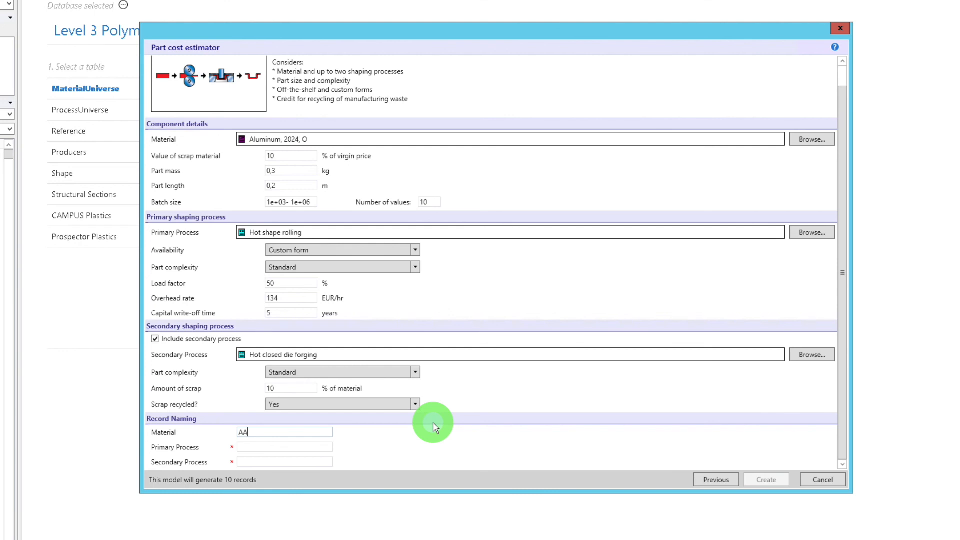
pyautogui.write('4')
pyautogui.click(308, 447)
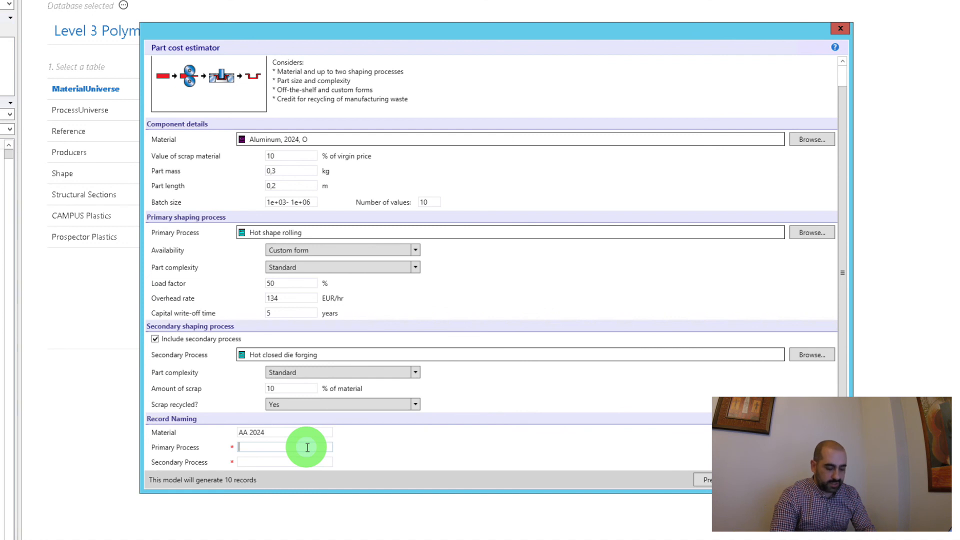
pyautogui.write('Laminació')
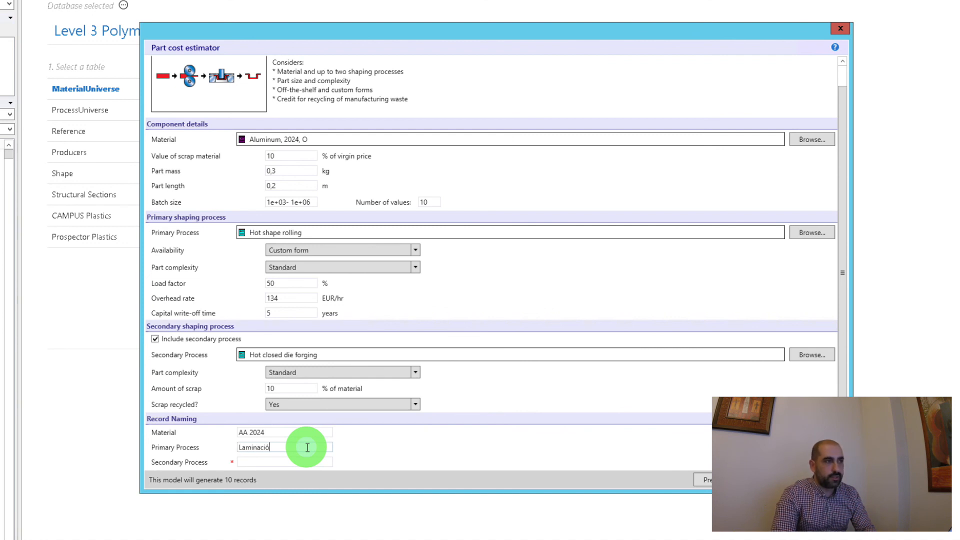
pyautogui.write('n en caliente')
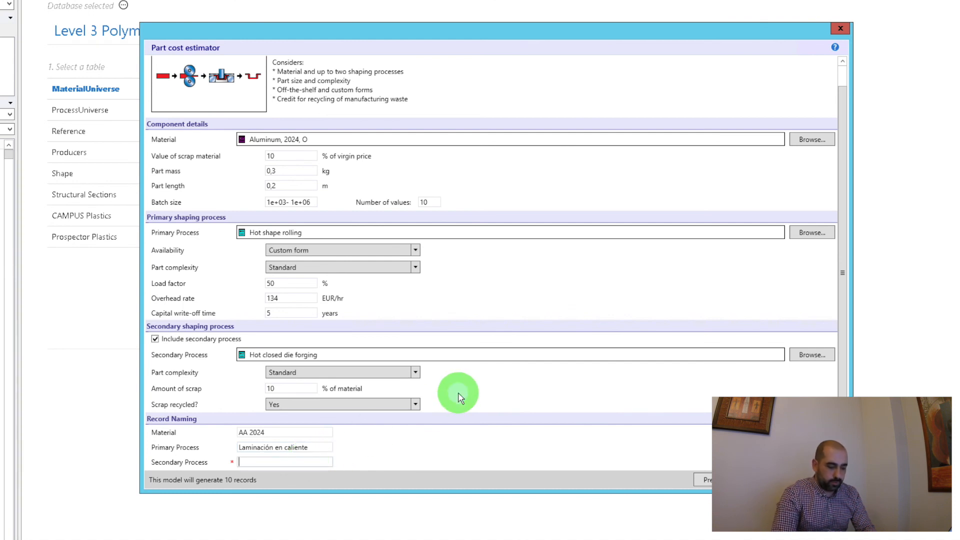
pyautogui.write('Forja en caliente')
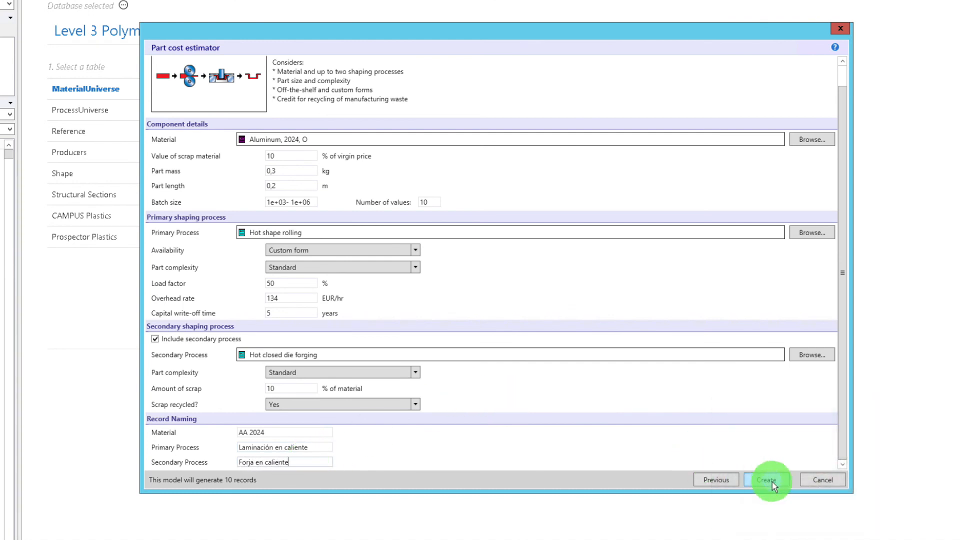
pyautogui.click(772, 483)
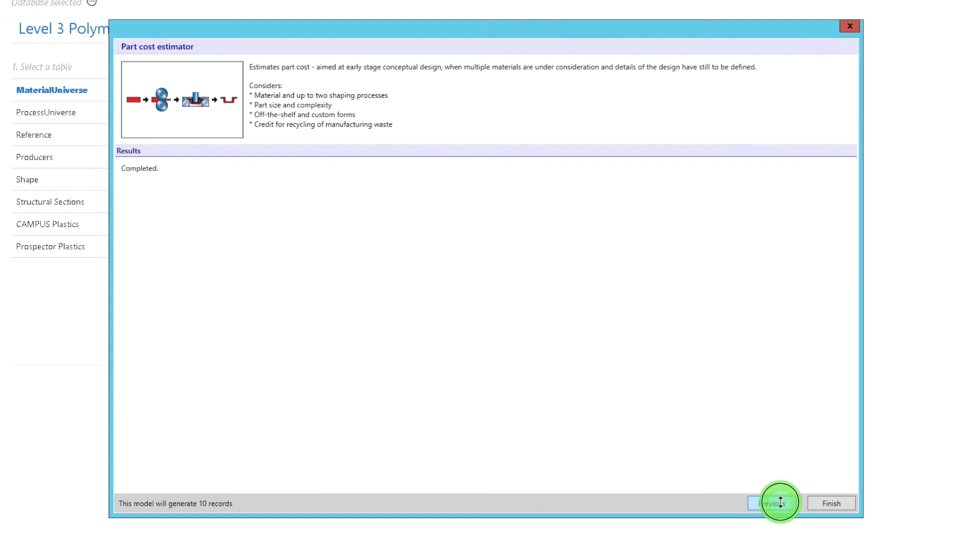
# Step: Return to the input form and change the component material to epoxy/carbon fiber, resin infused woven fabric, biaxial lay-up, from the polymer matrix composites
pyautogui.click(629, 383)
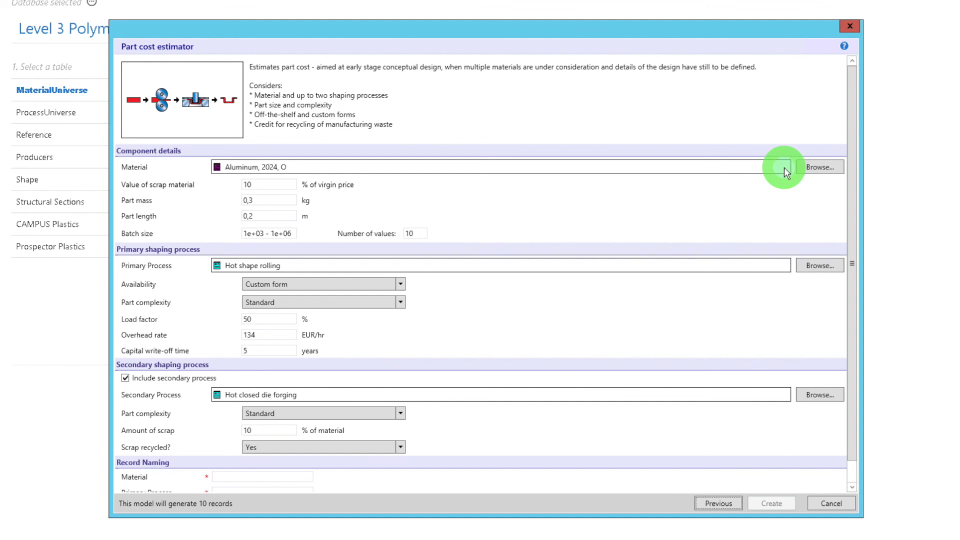
pyautogui.click(820, 167)
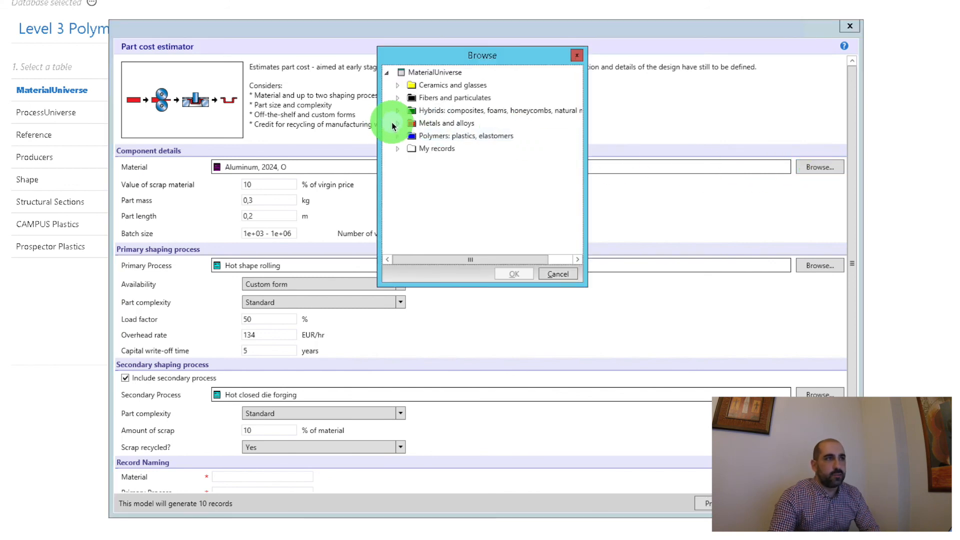
pyautogui.click(397, 111)
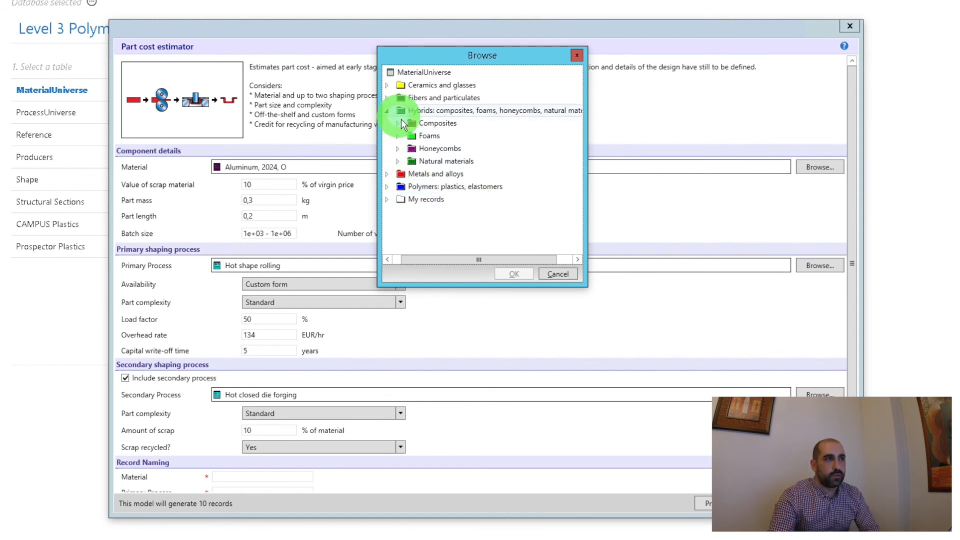
pyautogui.click(399, 123)
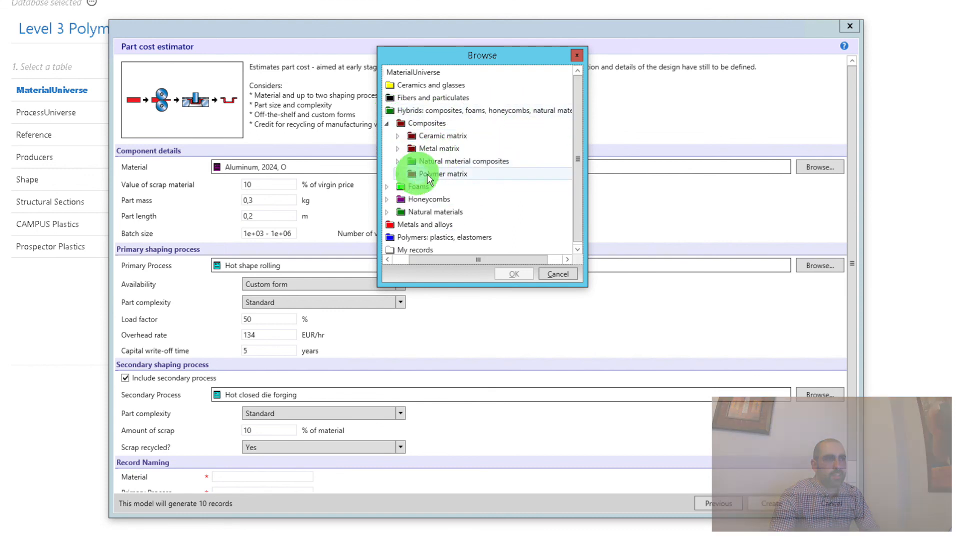
pyautogui.click(398, 175)
pyautogui.click(398, 172)
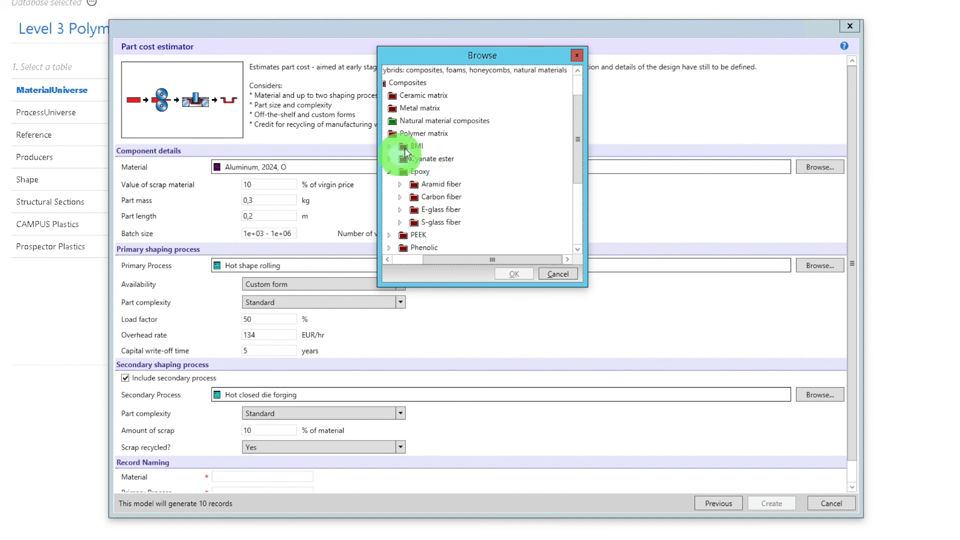
pyautogui.scroll(-1, 580, 173)
pyautogui.click(400, 184)
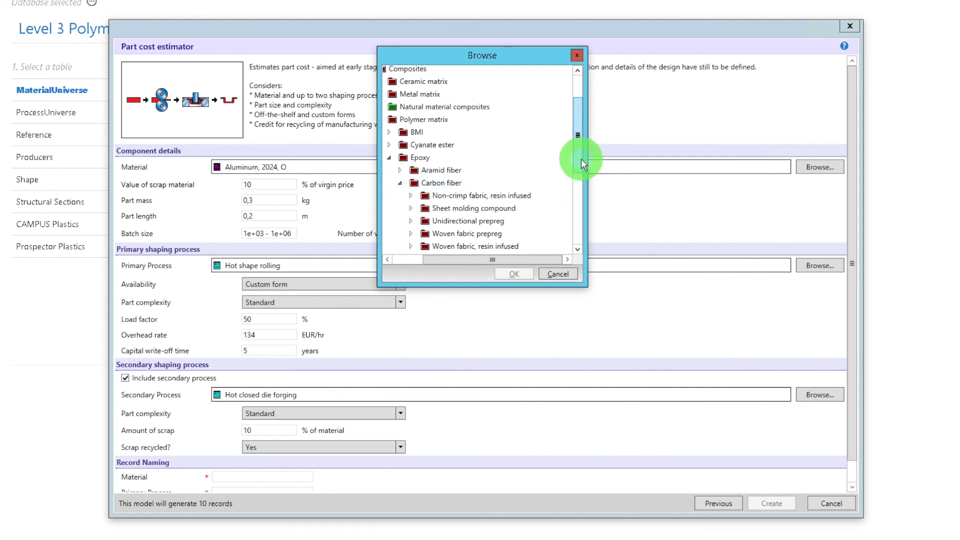
pyautogui.moveTo(580, 164); pyautogui.dragTo(576, 203)
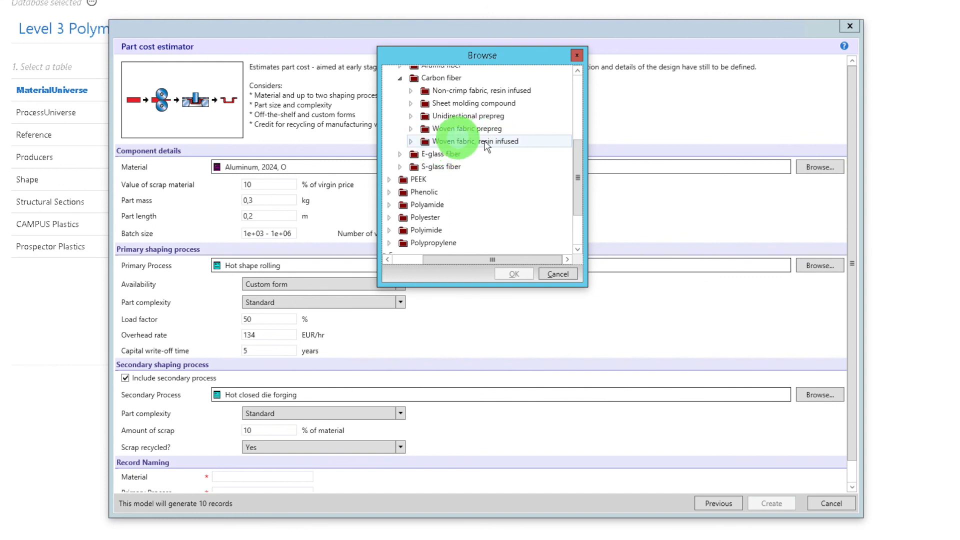
pyautogui.click(411, 143)
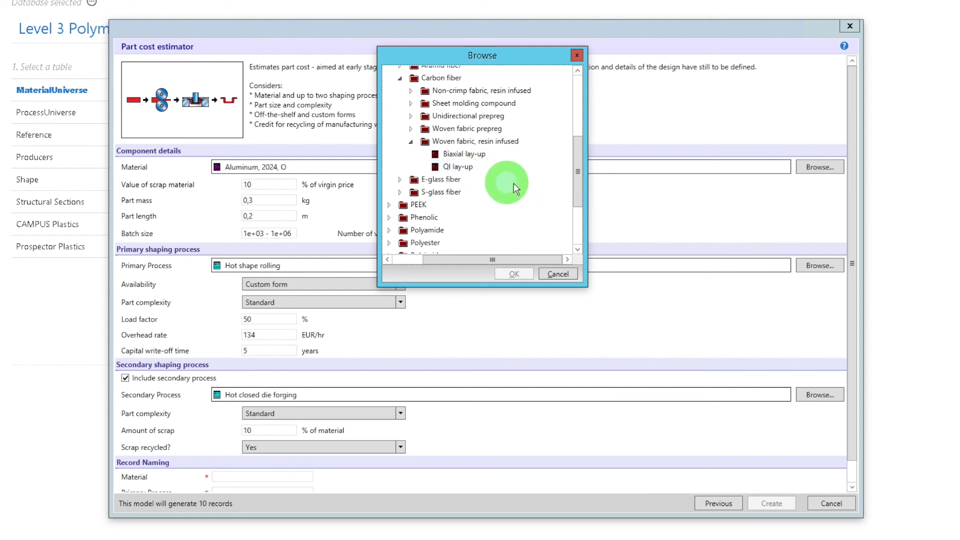
pyautogui.click(460, 168)
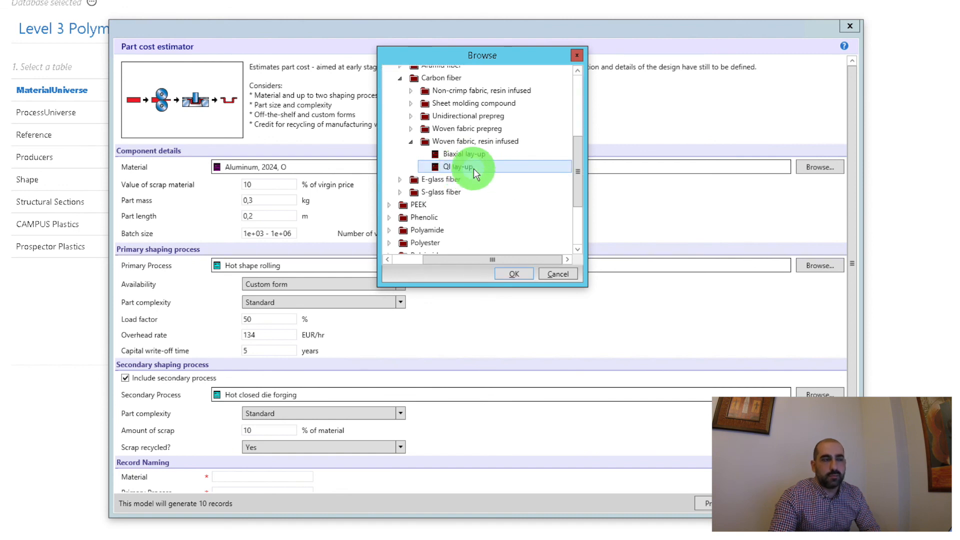
pyautogui.click(474, 155)
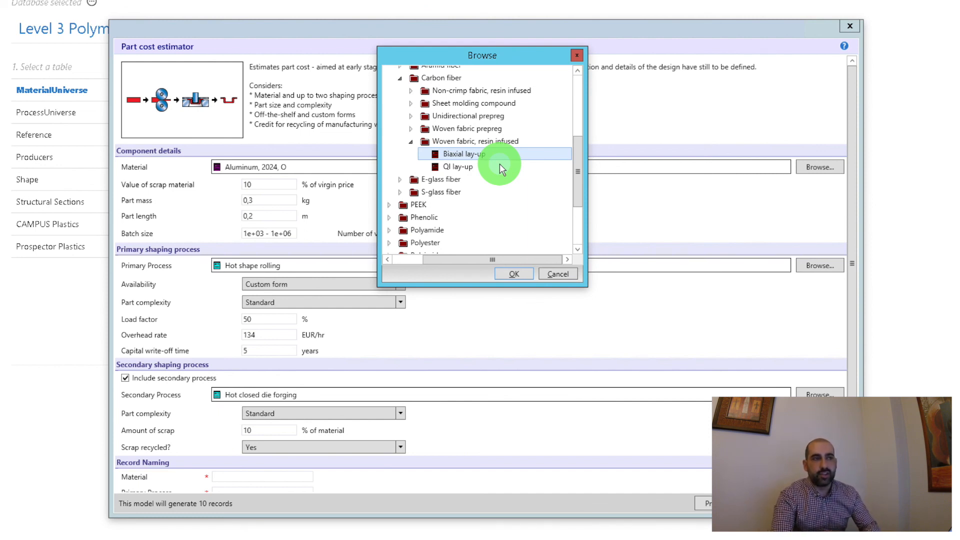
pyautogui.click(505, 272)
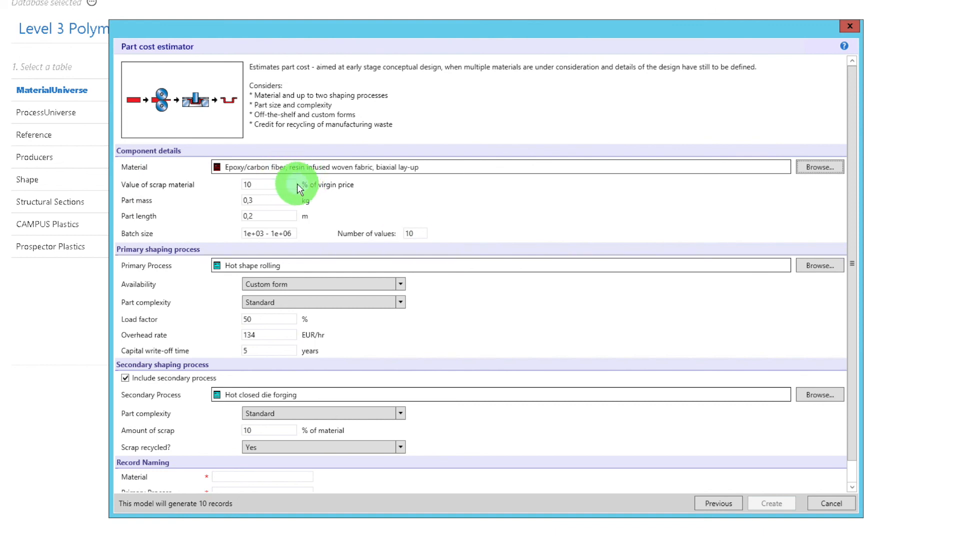
# Step: Set the value of scrap material to 0 % of virgin price and the part mass to 0,2 kg
pyautogui.click(261, 186)
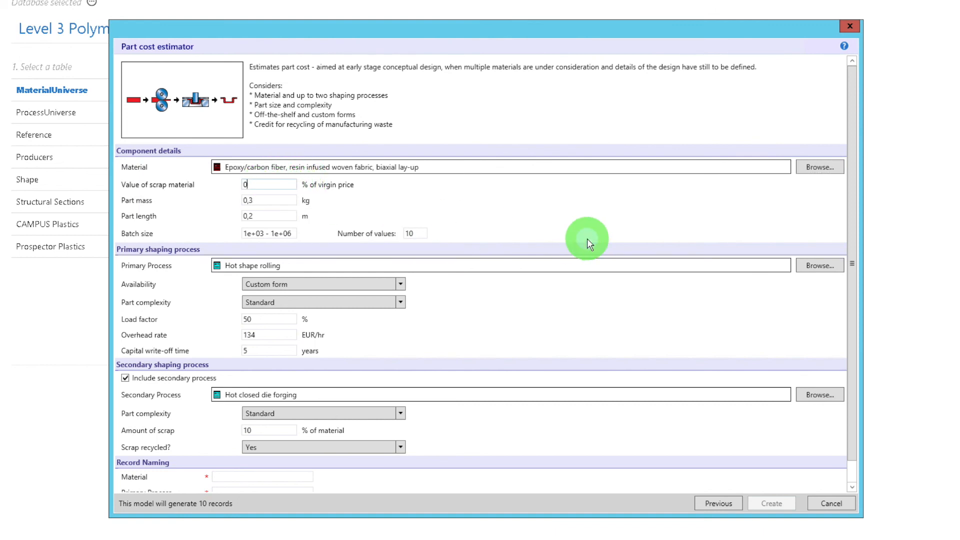
pyautogui.click(401, 207)
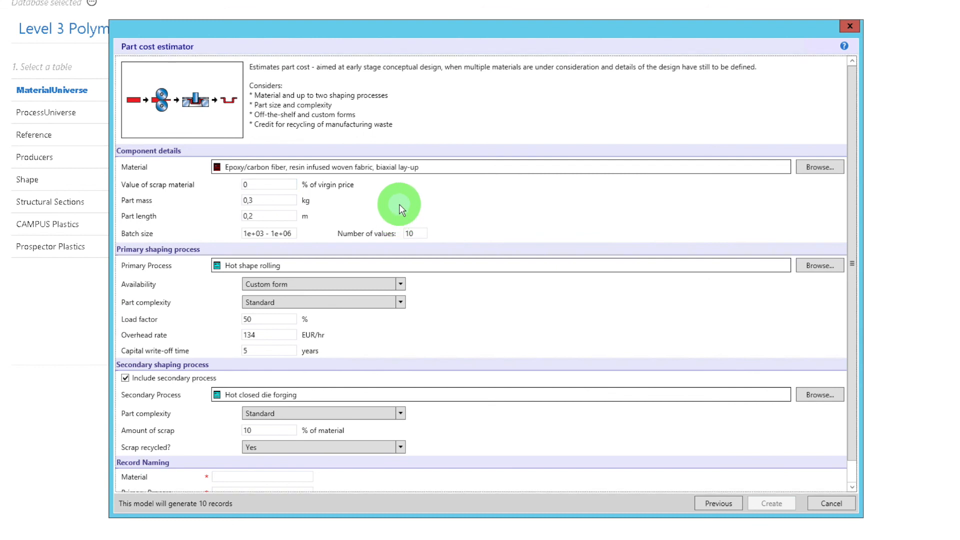
pyautogui.click(266, 200)
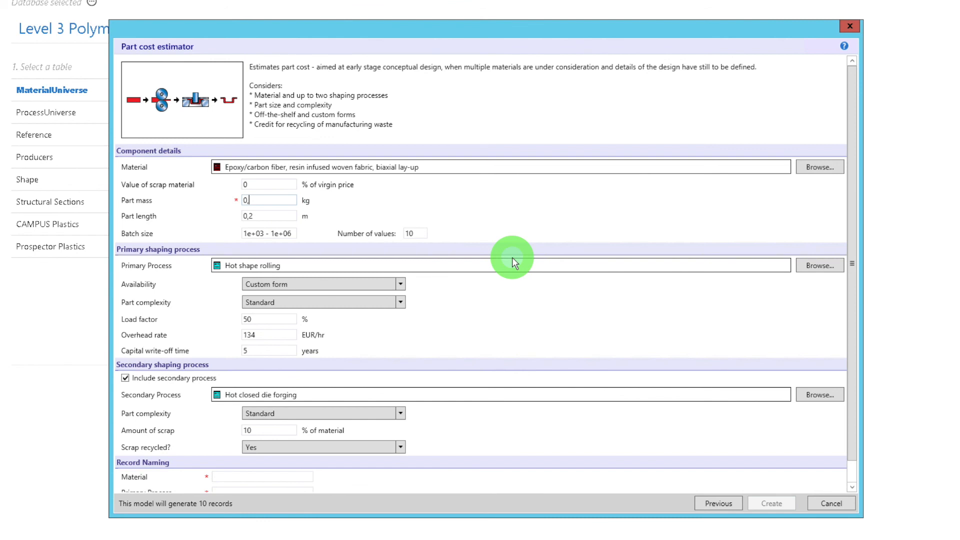
pyautogui.click(482, 210)
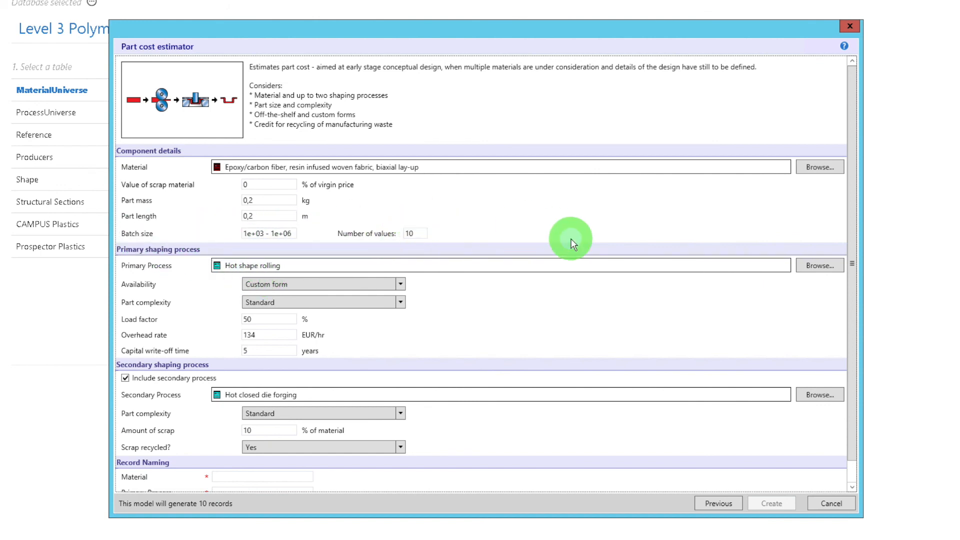
# Step: Change the primary process to Resin transfer molding RTM from the resin transfer group of composite forming
pyautogui.click(811, 266)
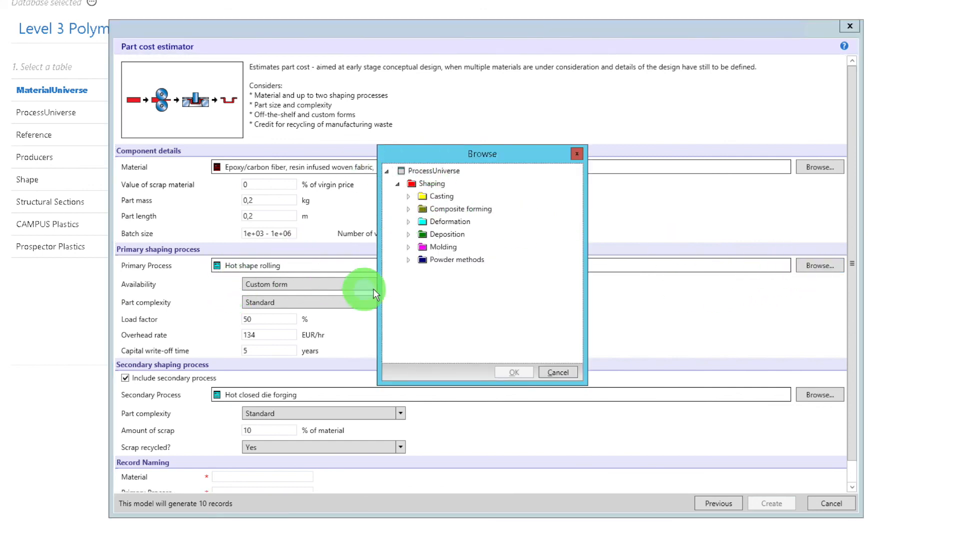
pyautogui.click(408, 210)
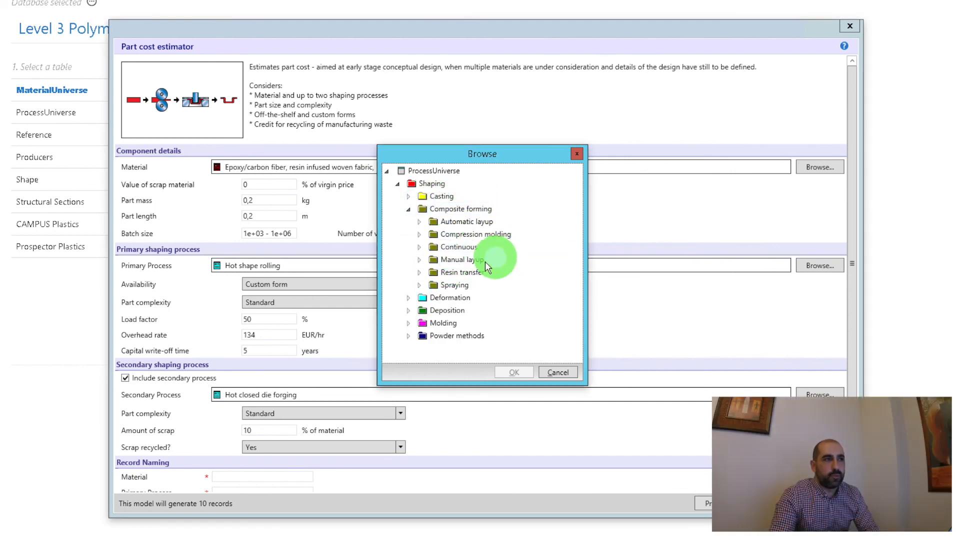
pyautogui.click(420, 273)
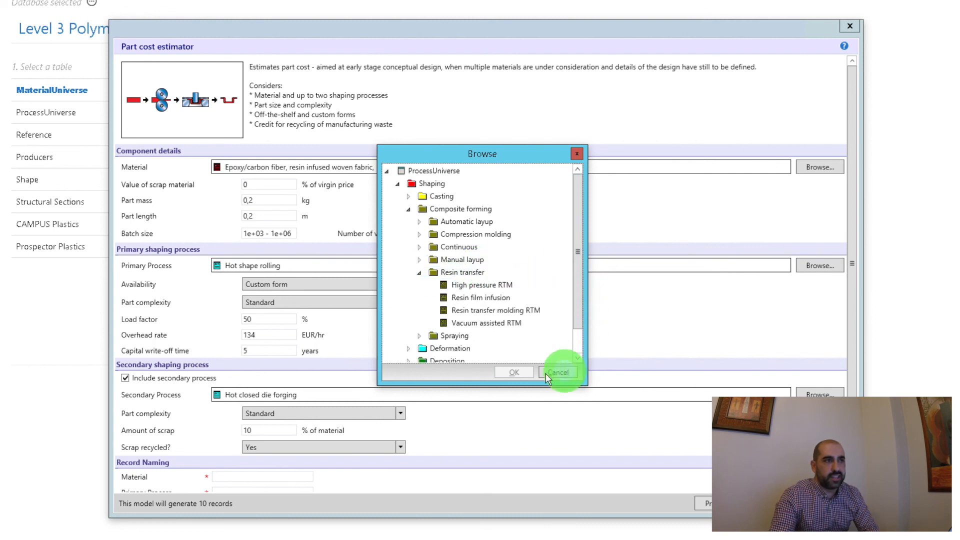
pyautogui.click(531, 312)
pyautogui.click(513, 373)
# Step: Change the secondary process to CNC machining and set its scrap recycled option to No
pyautogui.moveTo(848, 272); pyautogui.dragTo(852, 303)
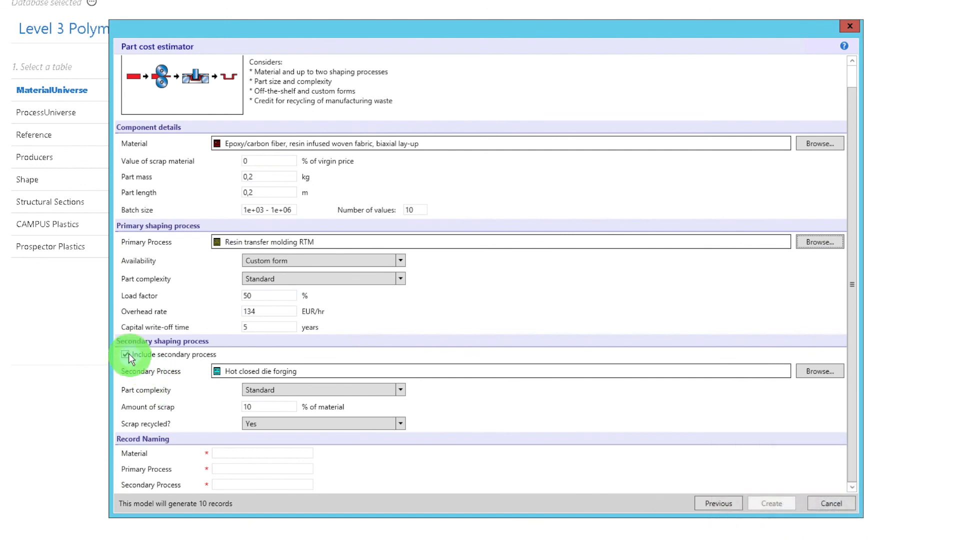
pyautogui.click(821, 371)
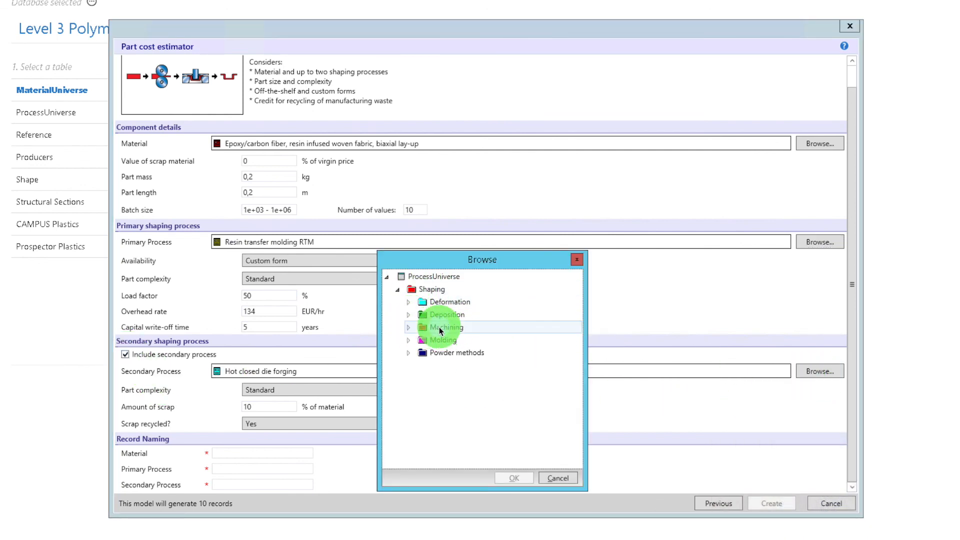
pyautogui.click(409, 328)
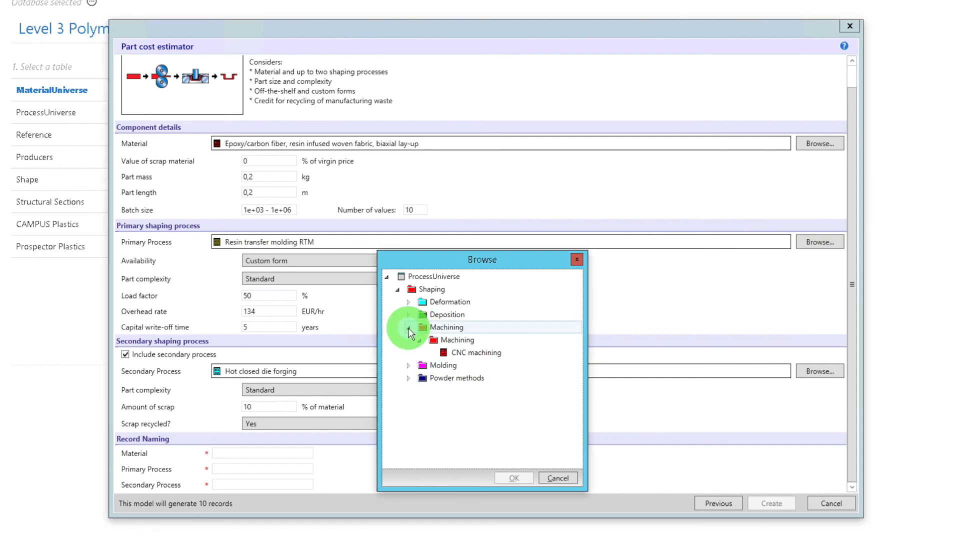
pyautogui.click(482, 353)
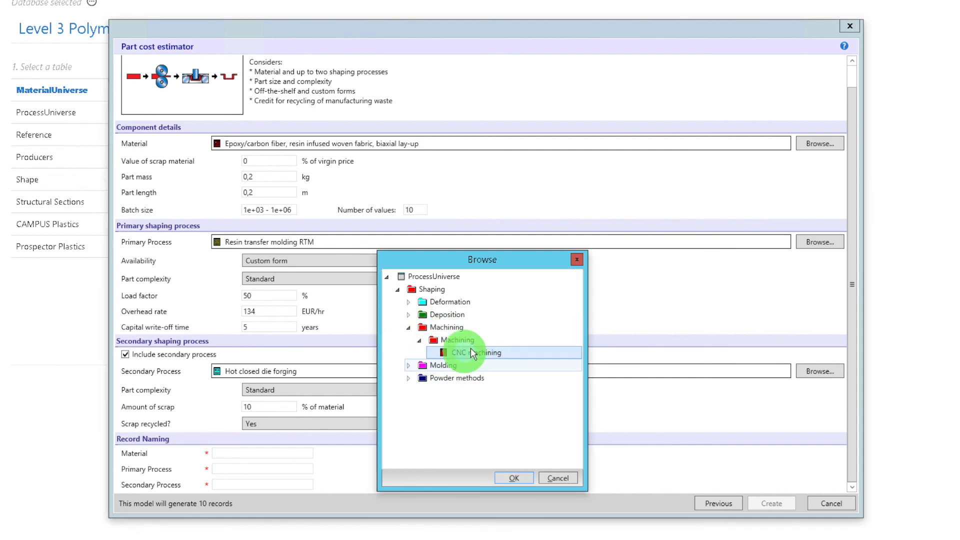
pyautogui.click(518, 478)
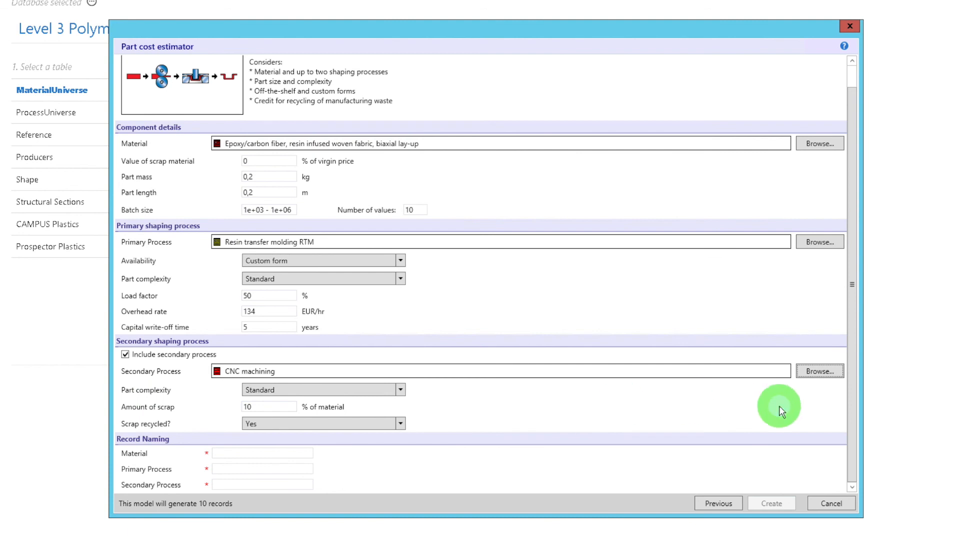
pyautogui.click(347, 425)
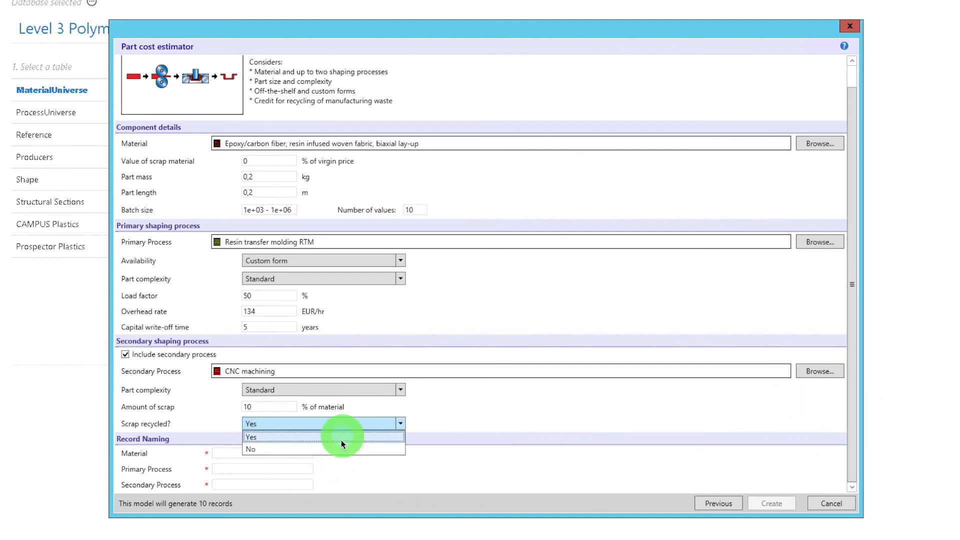
pyautogui.click(338, 449)
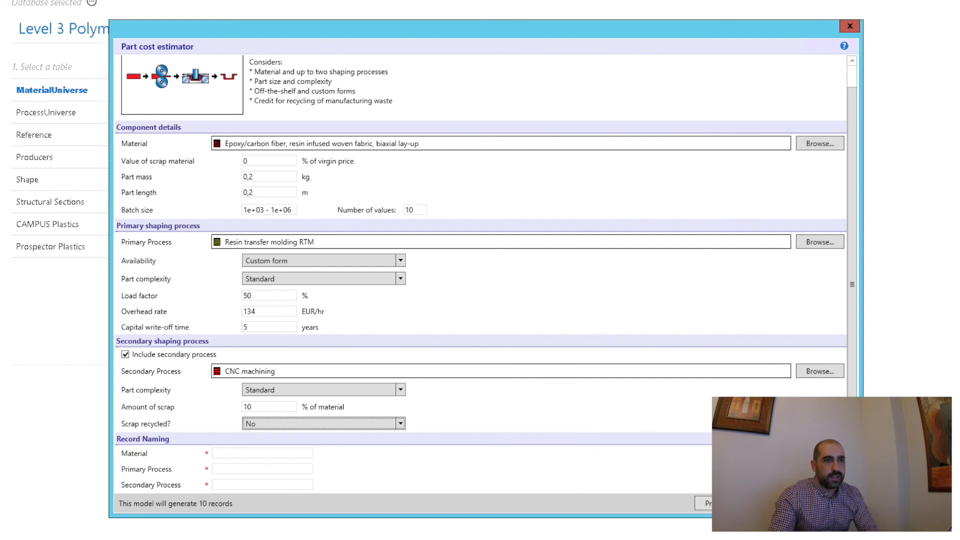
# Step: Name the records Epoxi con FC tejido, RTM and Corte por CNC for material, primary and secondary process, and create them
pyautogui.click(277, 452)
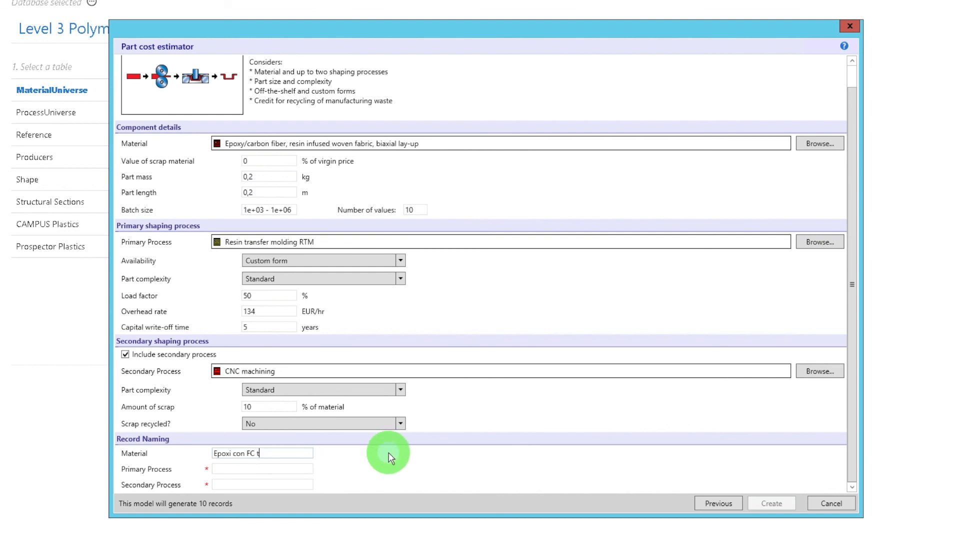
pyautogui.click(264, 467)
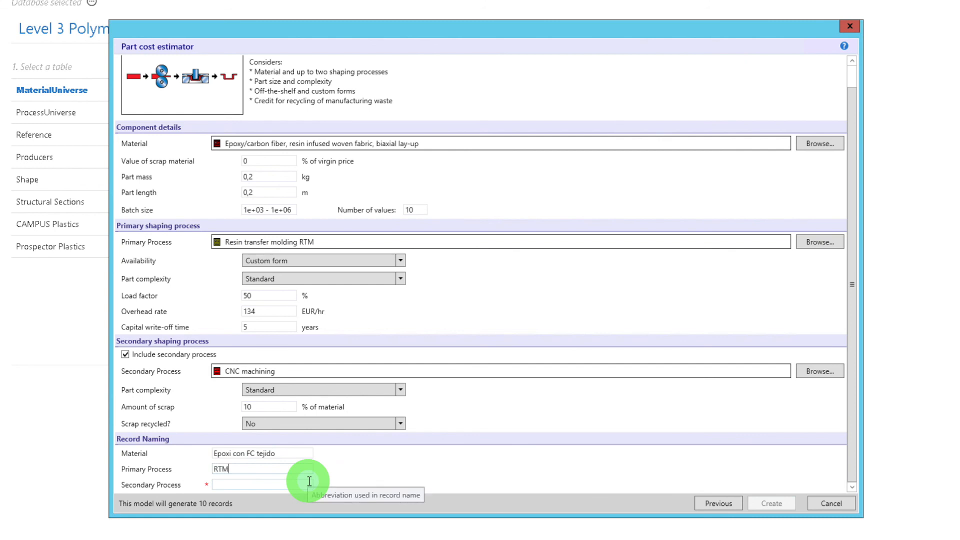
pyautogui.write('-')
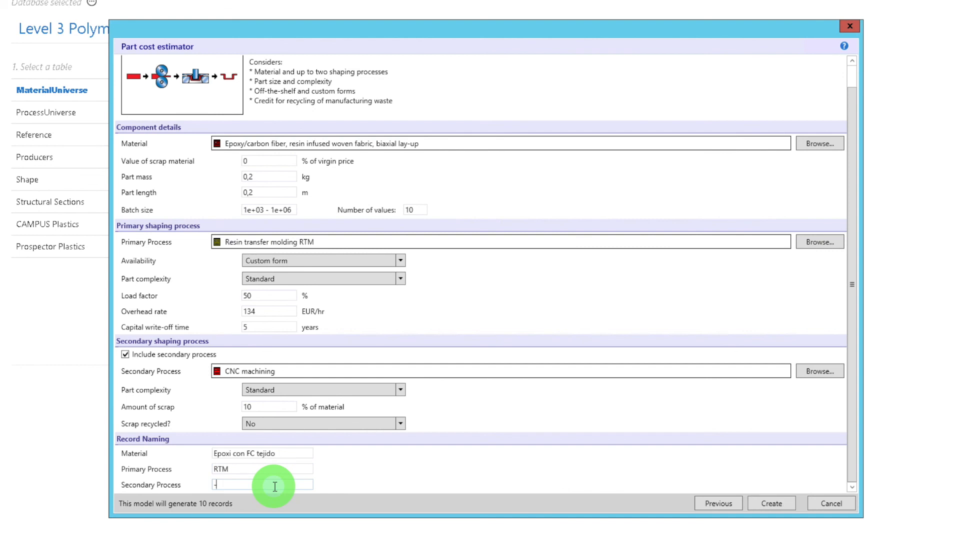
pyautogui.write('Corte por CNC')
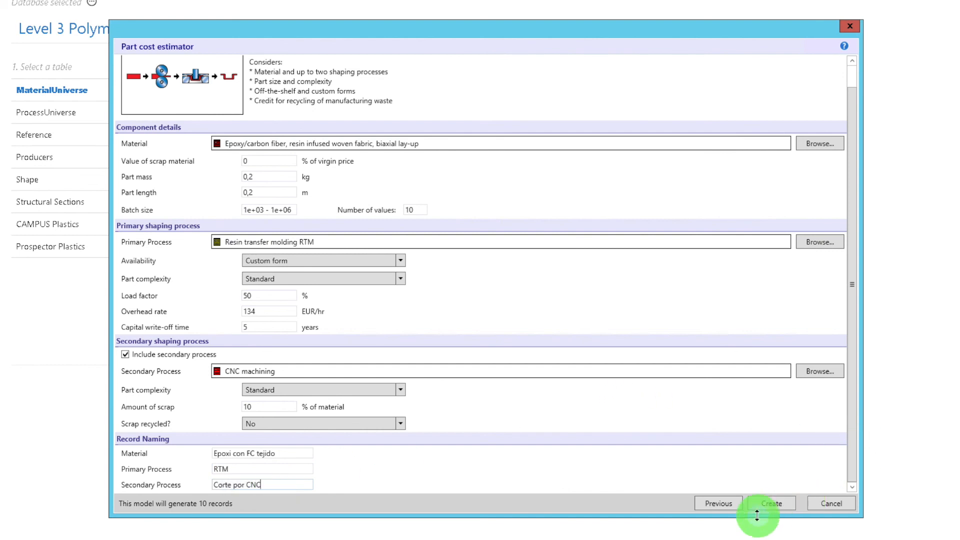
pyautogui.click(773, 504)
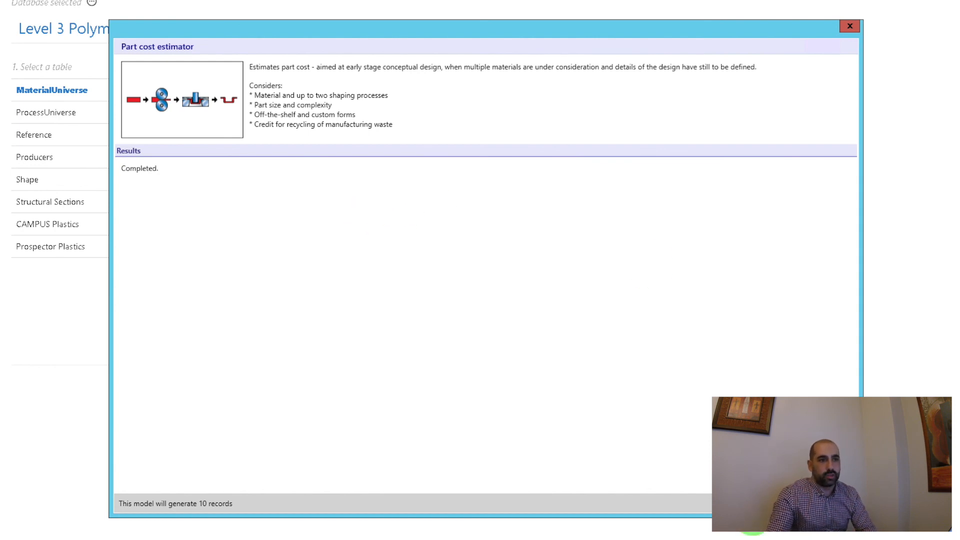
# Step: Return to the cost estimator inputs and change the material to PP (copolymer, 20% talc) from the talc-filled polypropylene thermoplastics
pyautogui.click(719, 504)
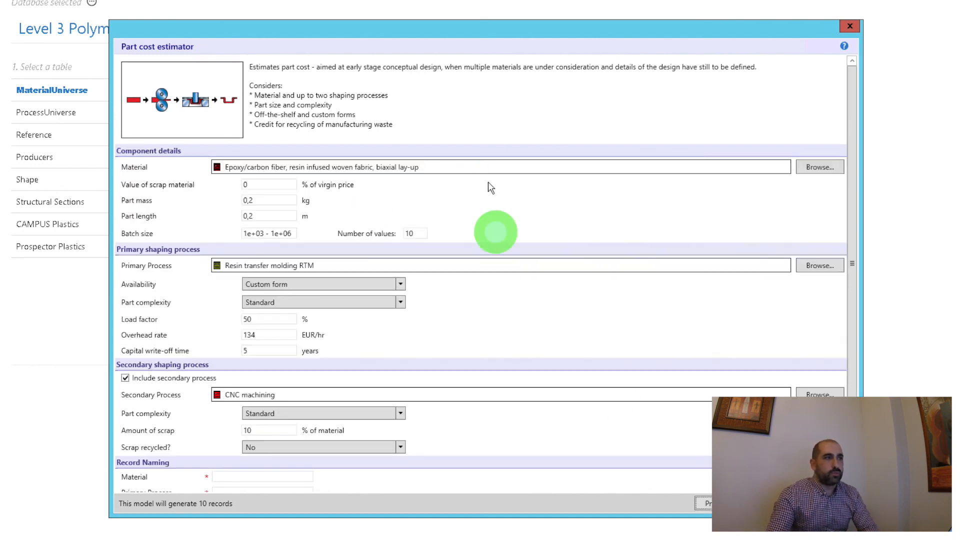
pyautogui.click(821, 167)
pyautogui.click(397, 136)
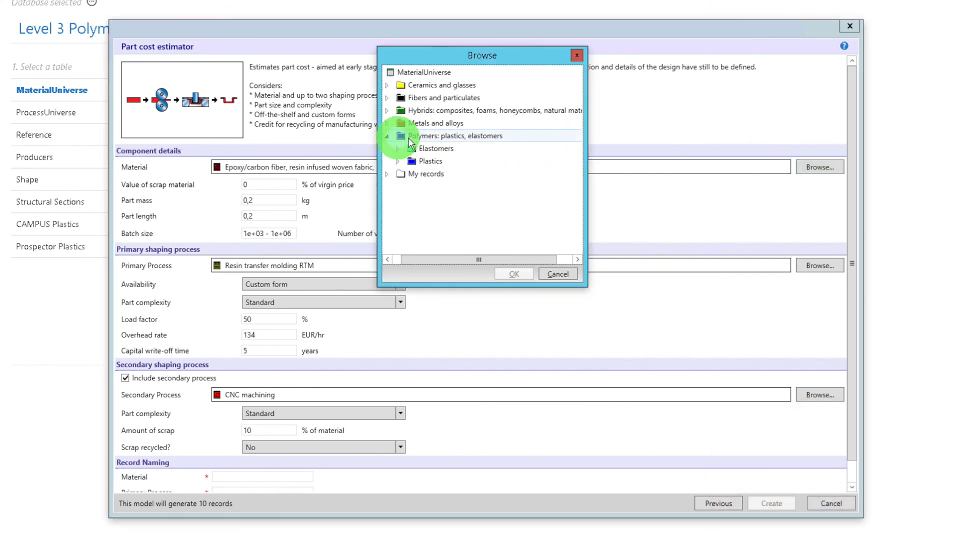
pyautogui.click(402, 161)
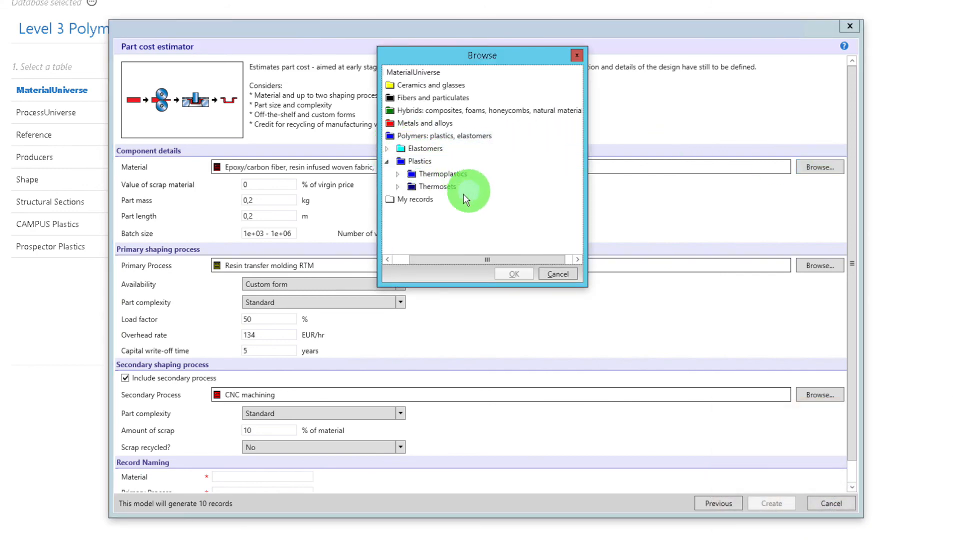
pyautogui.click(431, 174)
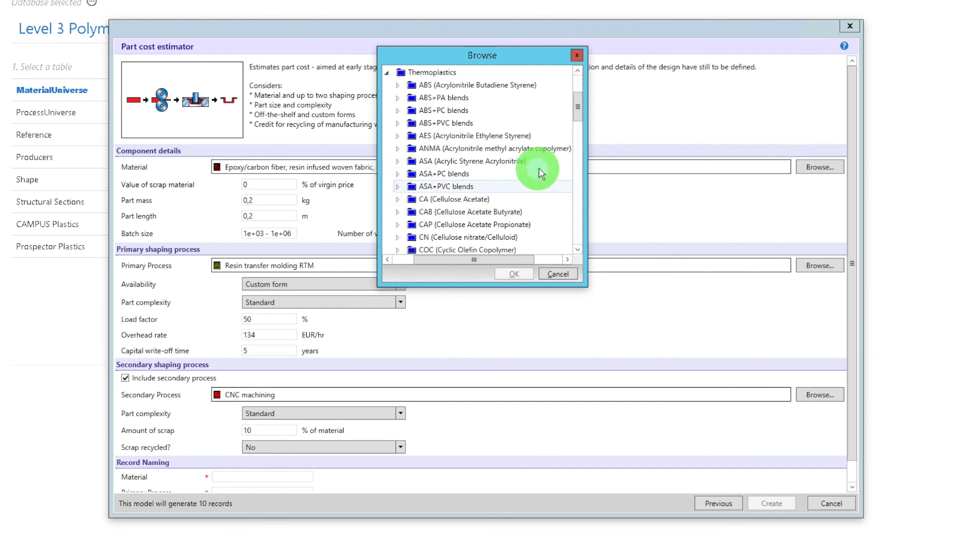
pyautogui.moveTo(578, 108); pyautogui.dragTo(579, 202)
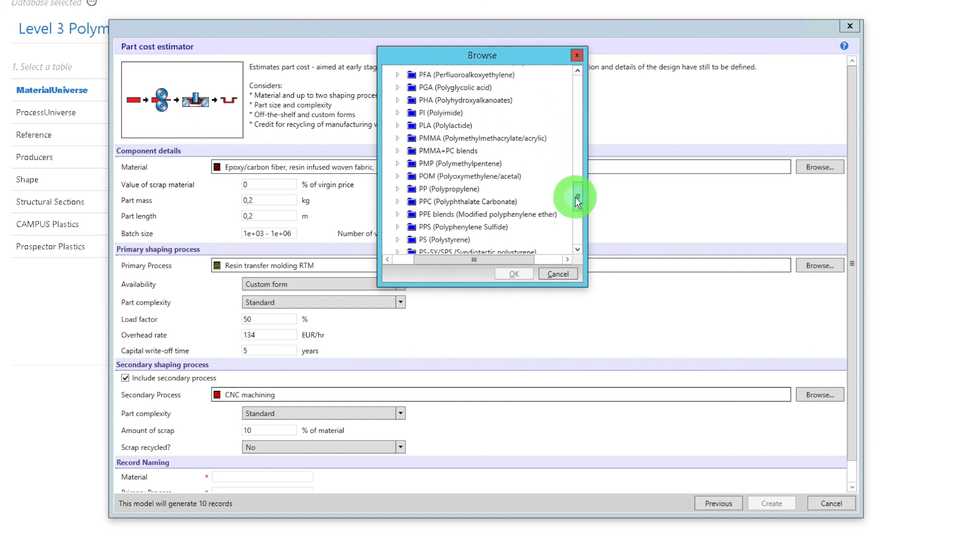
pyautogui.click(578, 250)
pyautogui.click(577, 250)
pyautogui.click(578, 250)
pyautogui.click(578, 251)
pyautogui.click(577, 250)
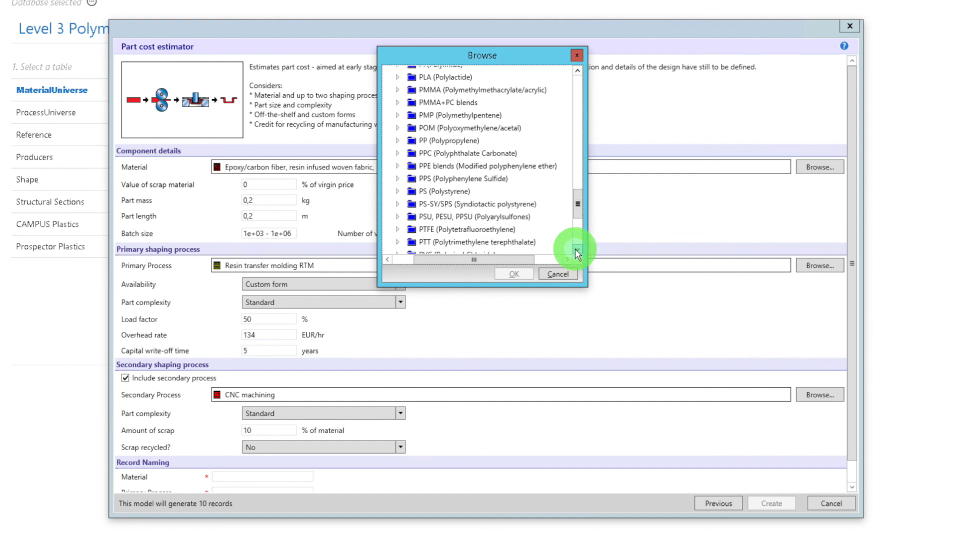
pyautogui.click(577, 250)
pyautogui.click(578, 70)
pyautogui.click(578, 70)
pyautogui.click(578, 70)
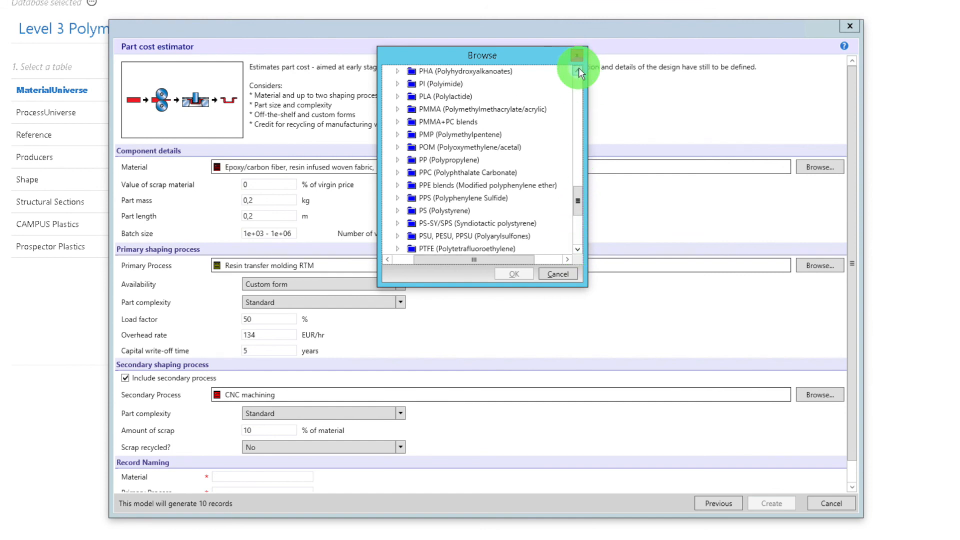
pyautogui.click(410, 160)
pyautogui.doubleClick(410, 161)
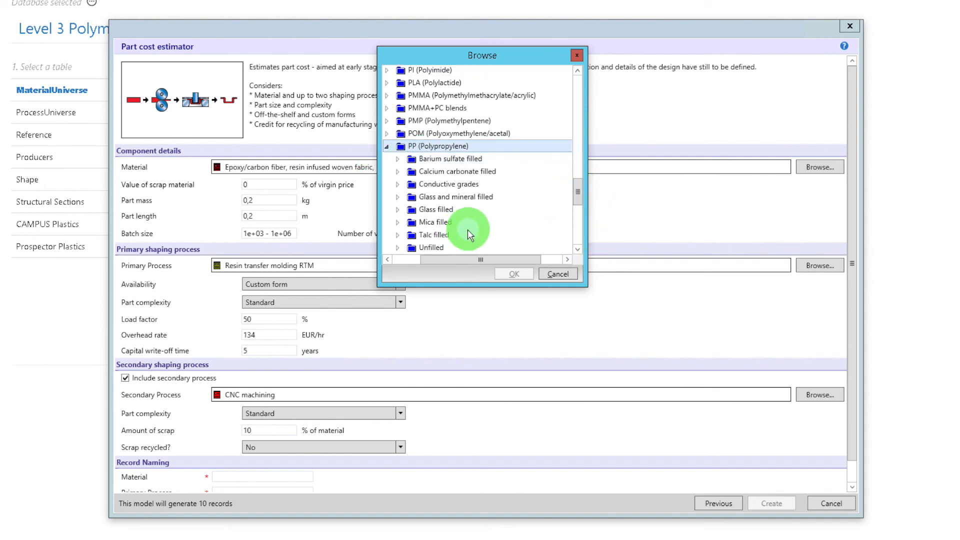
pyautogui.click(398, 236)
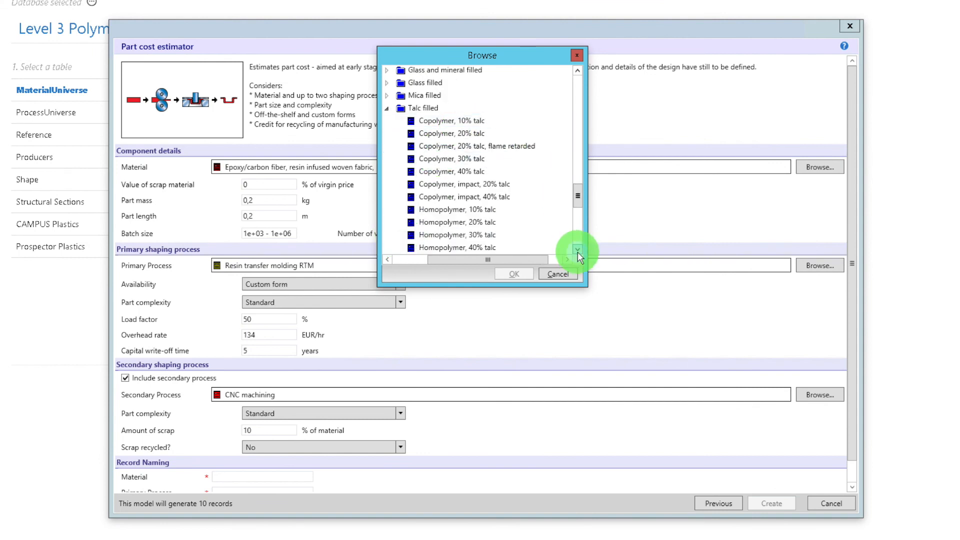
pyautogui.click(465, 133)
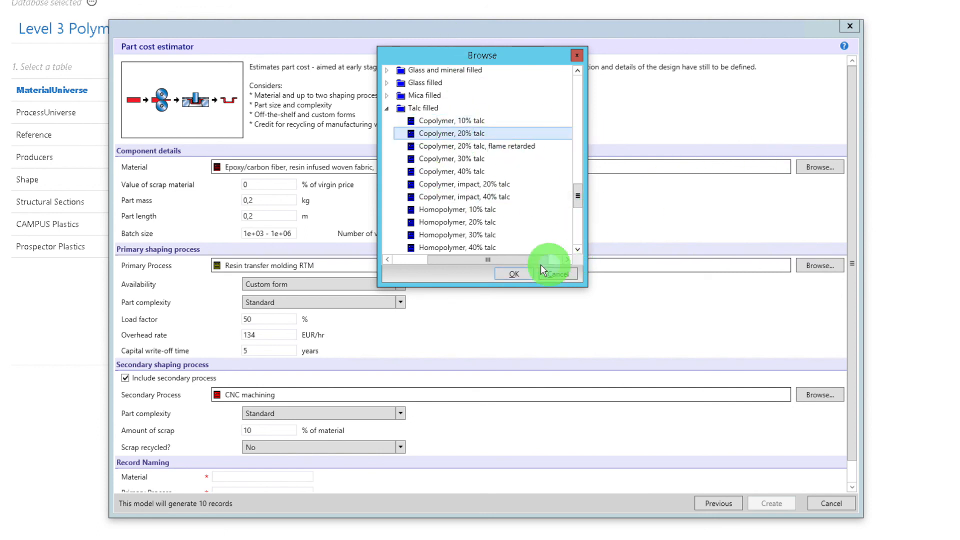
pyautogui.click(529, 273)
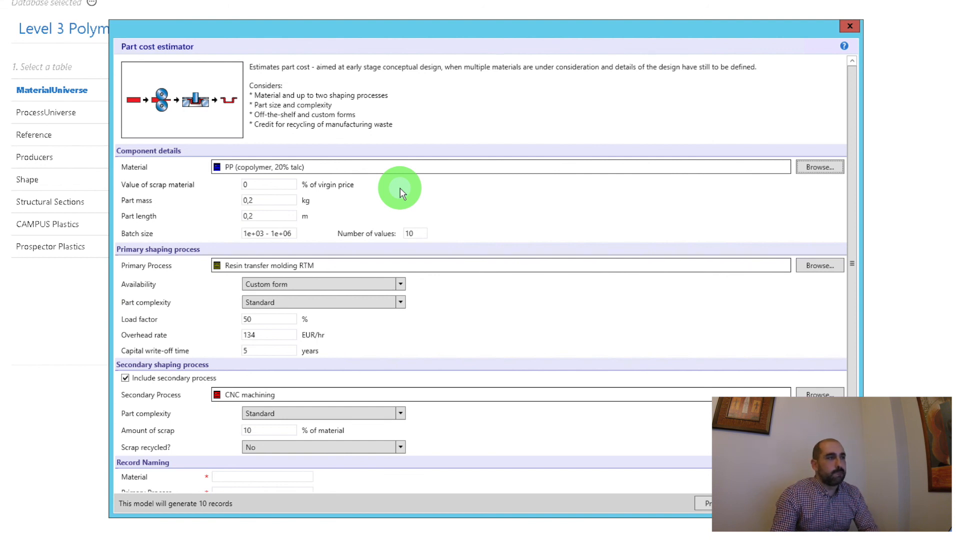
pyautogui.click(278, 202)
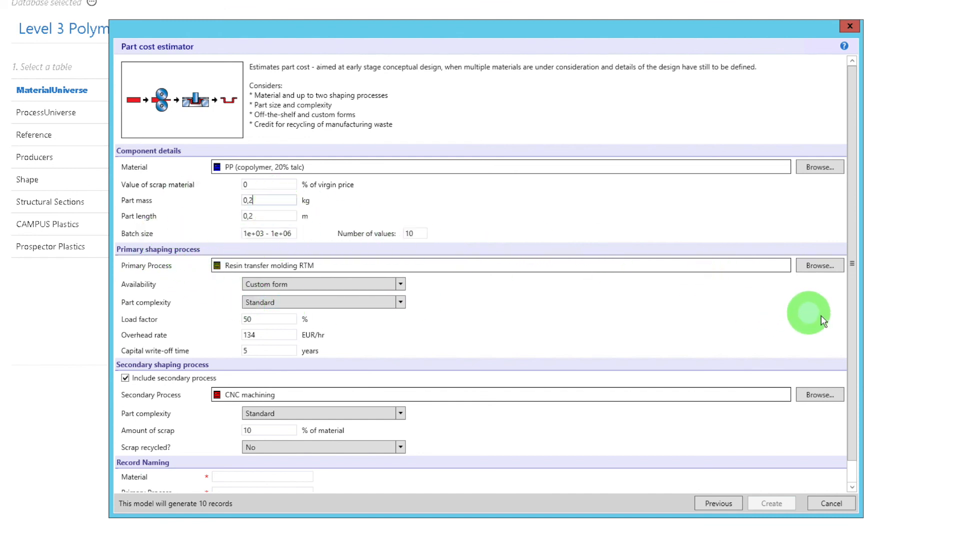
# Step: Change the primary process to Injection molding (thermoplastics) from the standard injection group and exclude the secondary process
pyautogui.moveTo(854, 314); pyautogui.dragTo(855, 332)
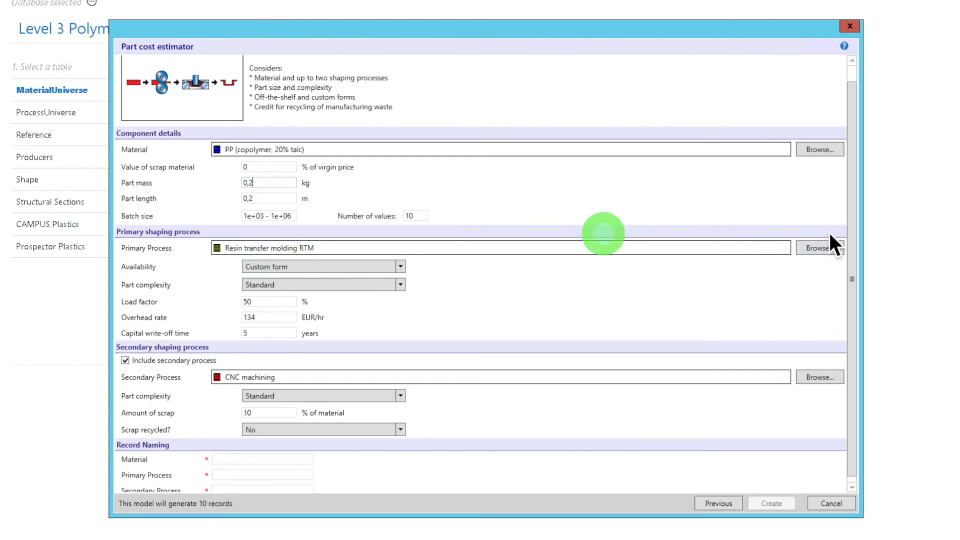
pyautogui.click(827, 250)
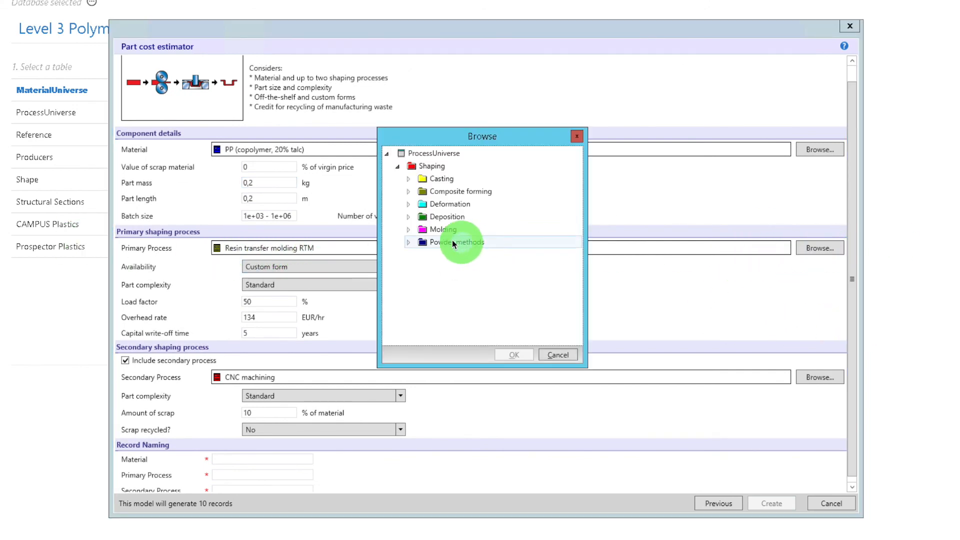
pyautogui.click(409, 229)
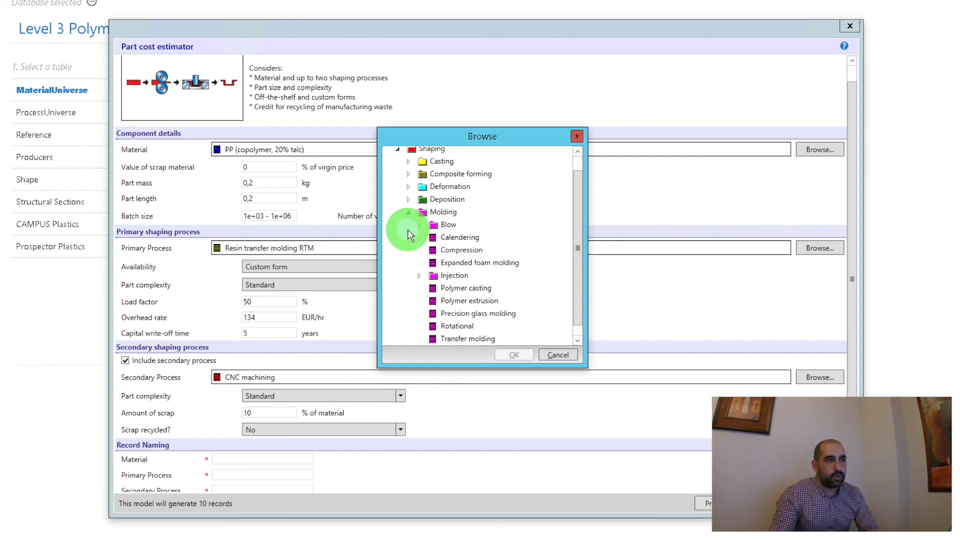
pyautogui.click(442, 278)
pyautogui.click(442, 277)
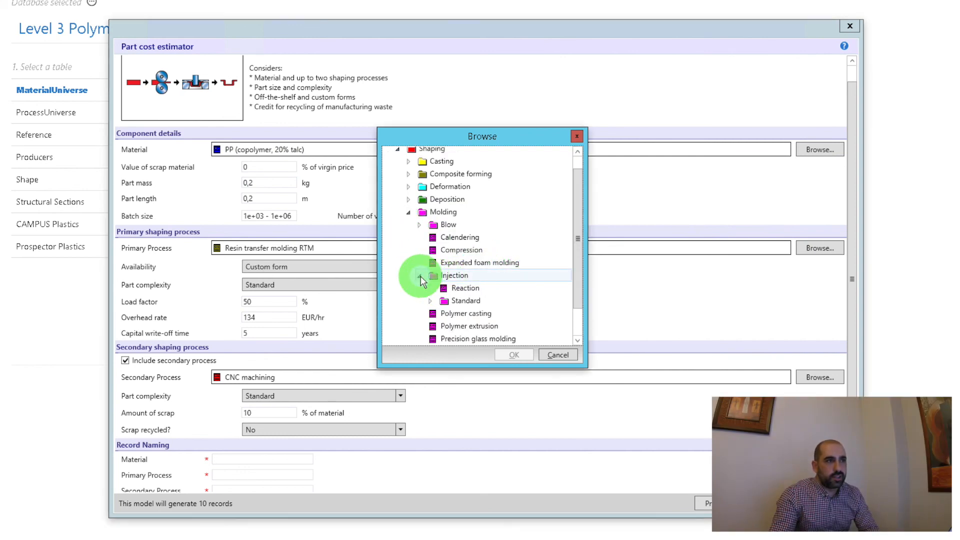
pyautogui.moveTo(583, 281); pyautogui.dragTo(579, 329)
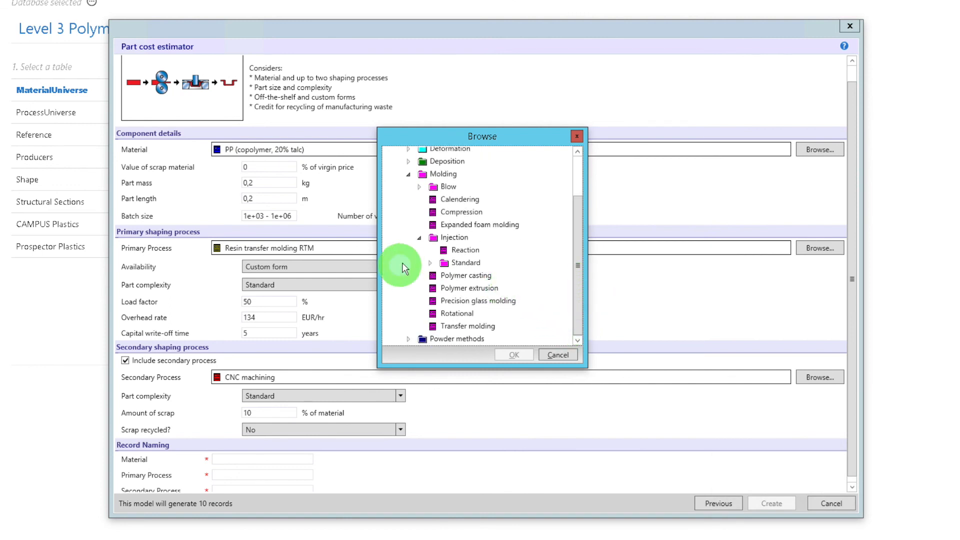
pyautogui.click(430, 262)
pyautogui.click(507, 275)
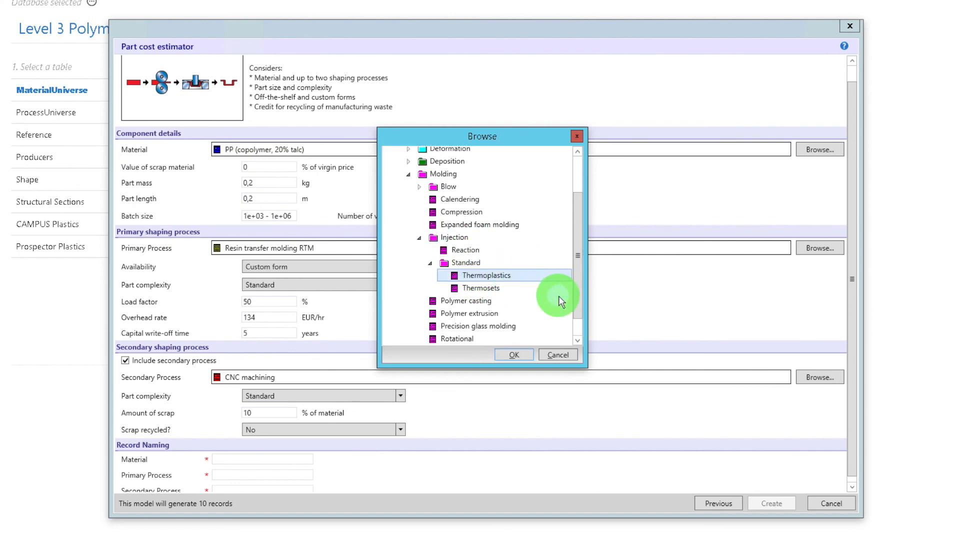
pyautogui.scroll(-1, 576, 305)
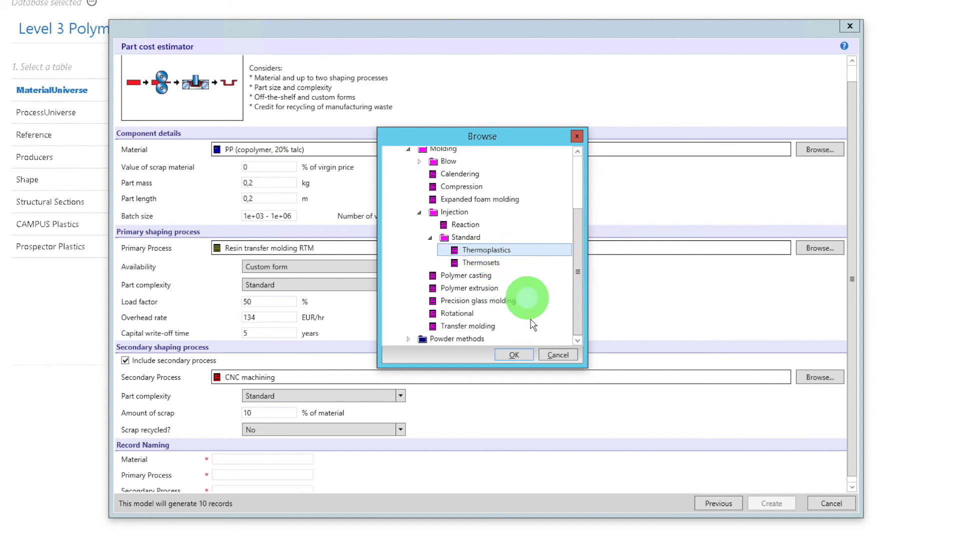
pyautogui.click(515, 355)
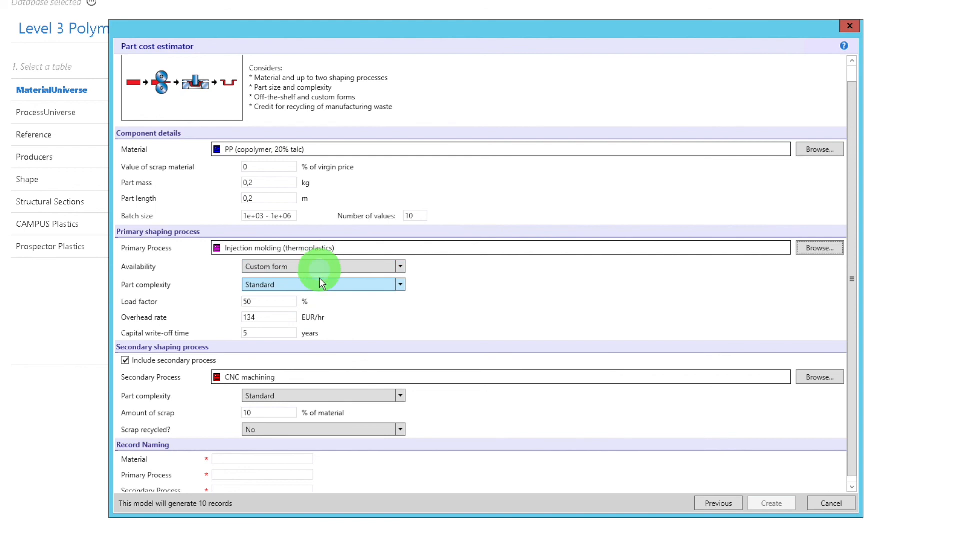
pyautogui.click(126, 361)
pyautogui.click(486, 455)
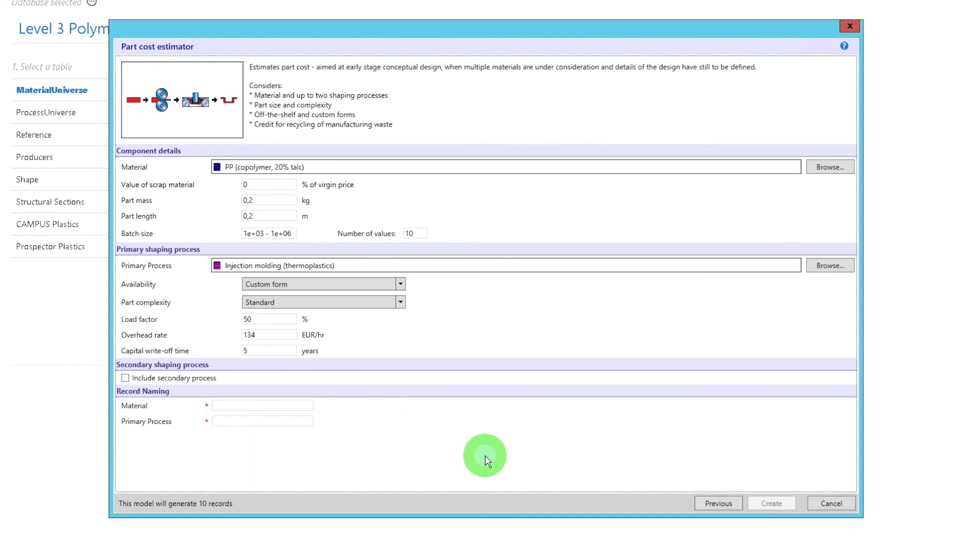
# Step: Name the records PP - 20 % talco for material and Inyección for primary process, create them and finish the estimator
pyautogui.click(264, 408)
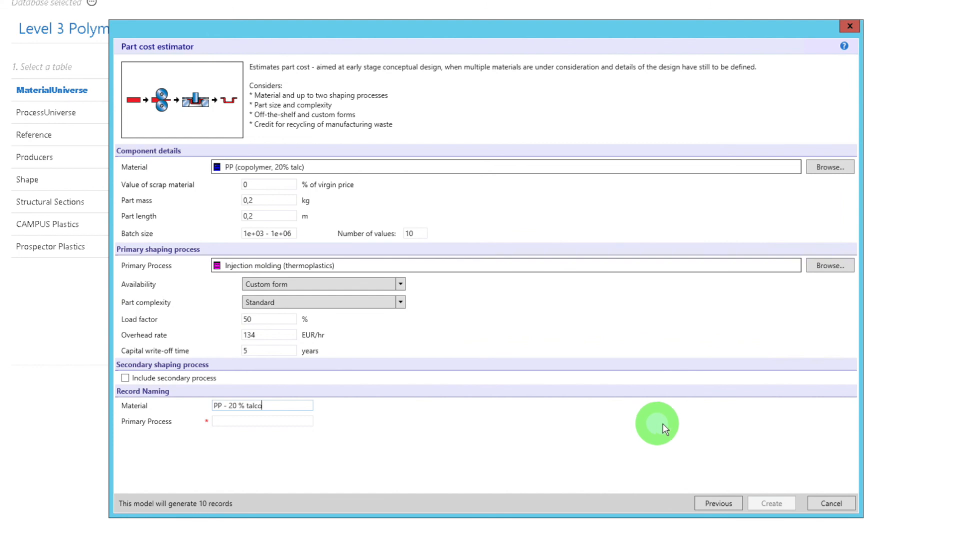
pyautogui.click(268, 421)
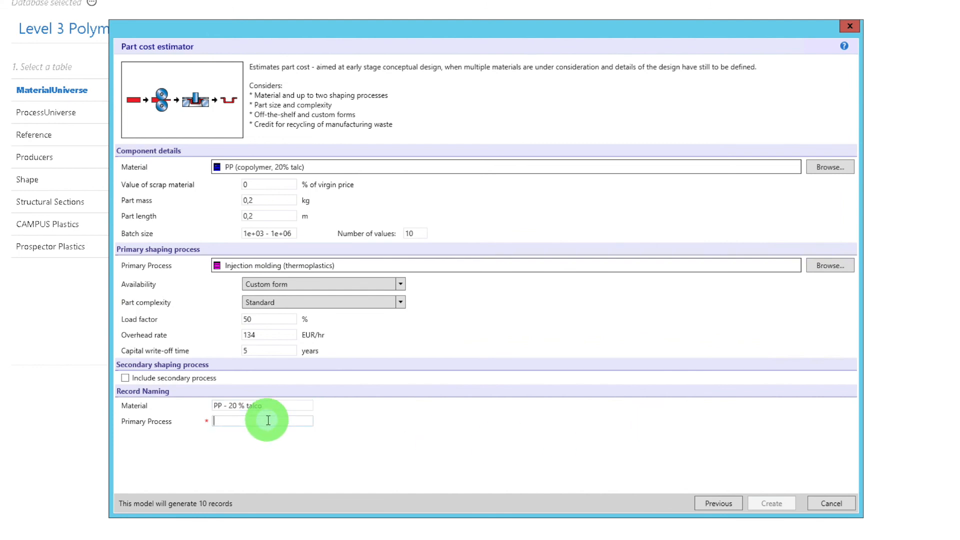
pyautogui.write('Inyección')
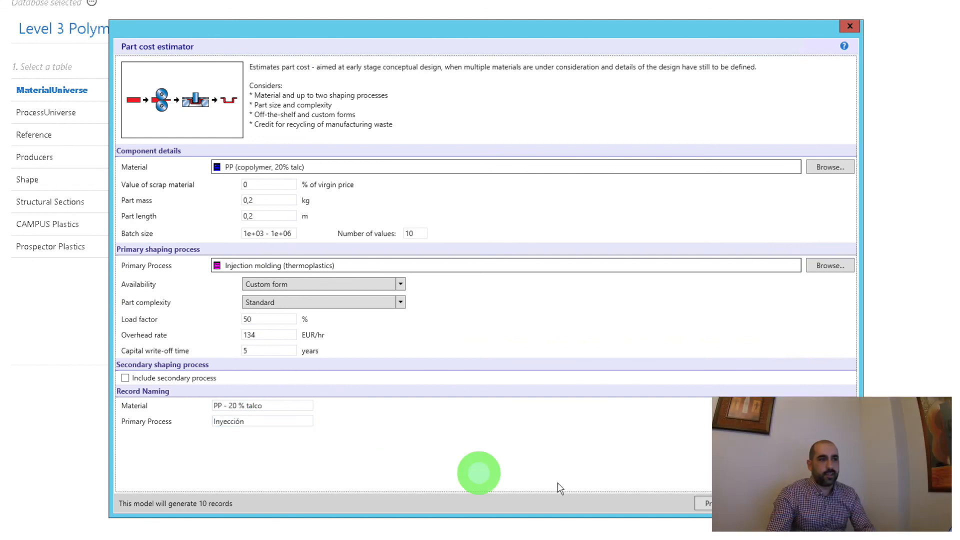
pyautogui.click(775, 503)
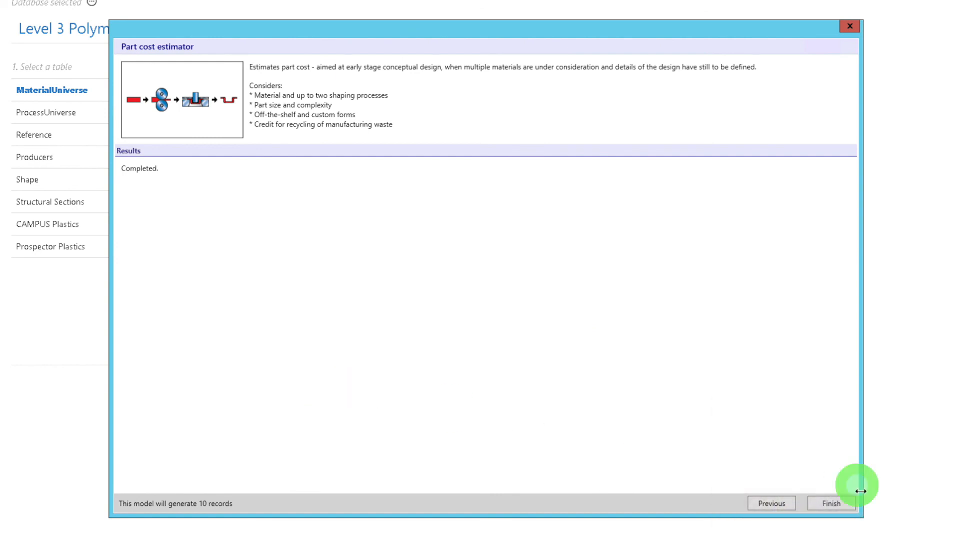
pyautogui.click(840, 504)
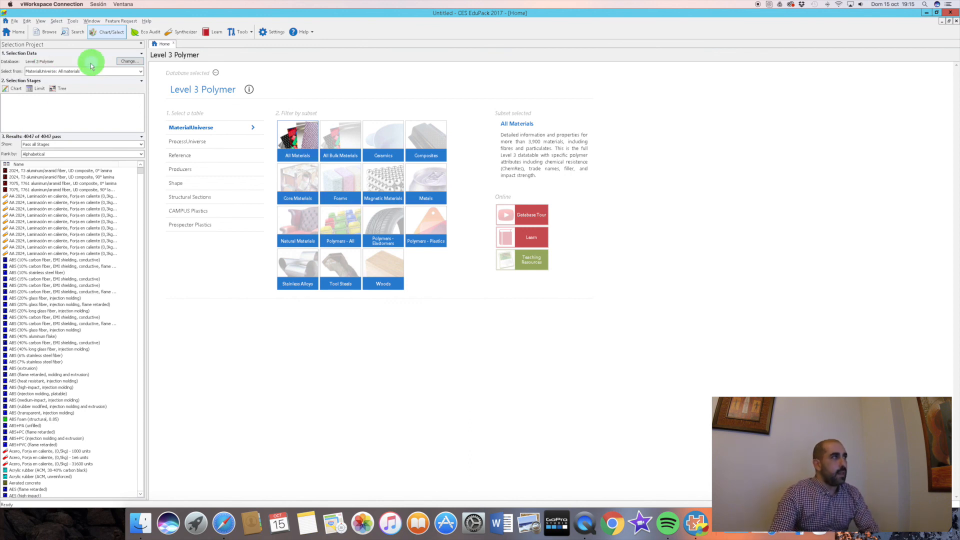
# Step: Define a custom MaterialUniverse selection subset that includes only the My records folder
pyautogui.click(73, 71)
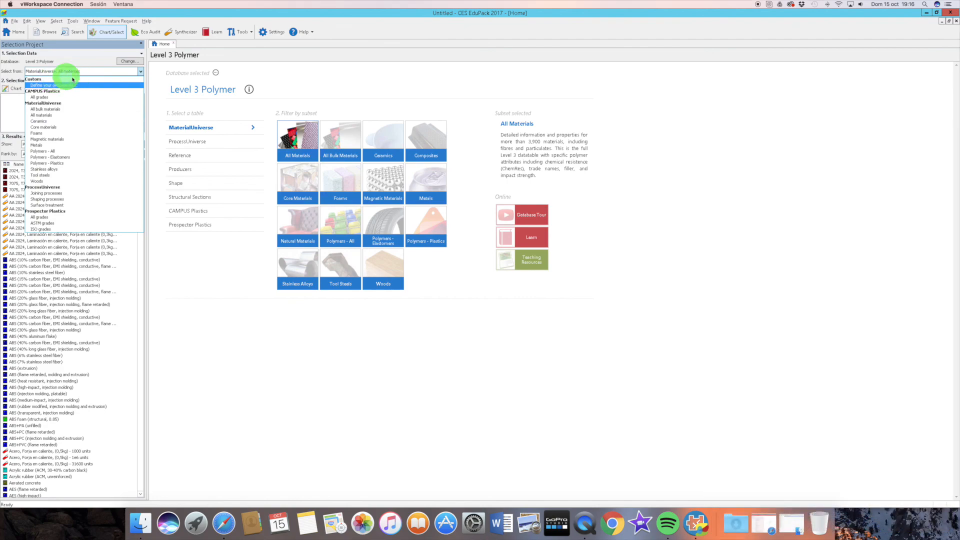
pyautogui.click(102, 85)
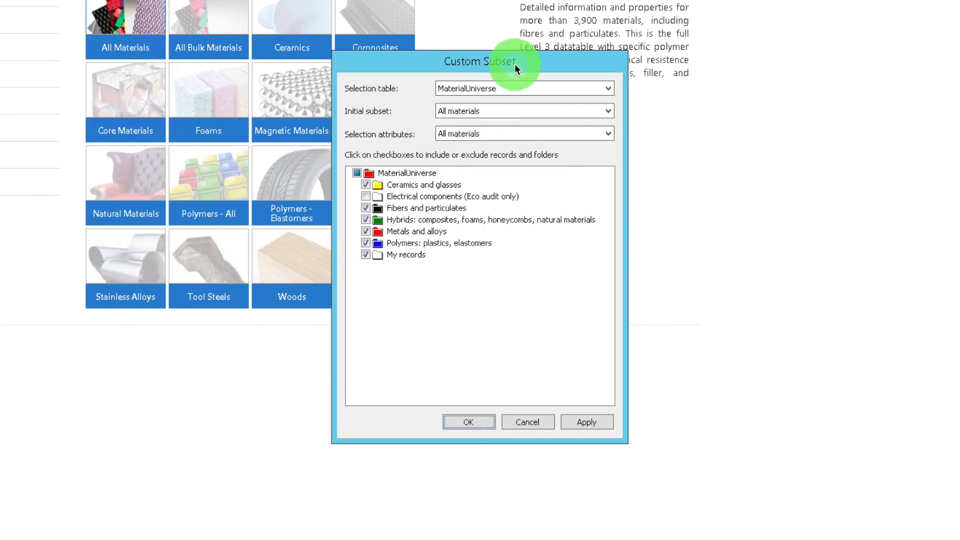
pyautogui.moveTo(494, 164); pyautogui.dragTo(447, 146)
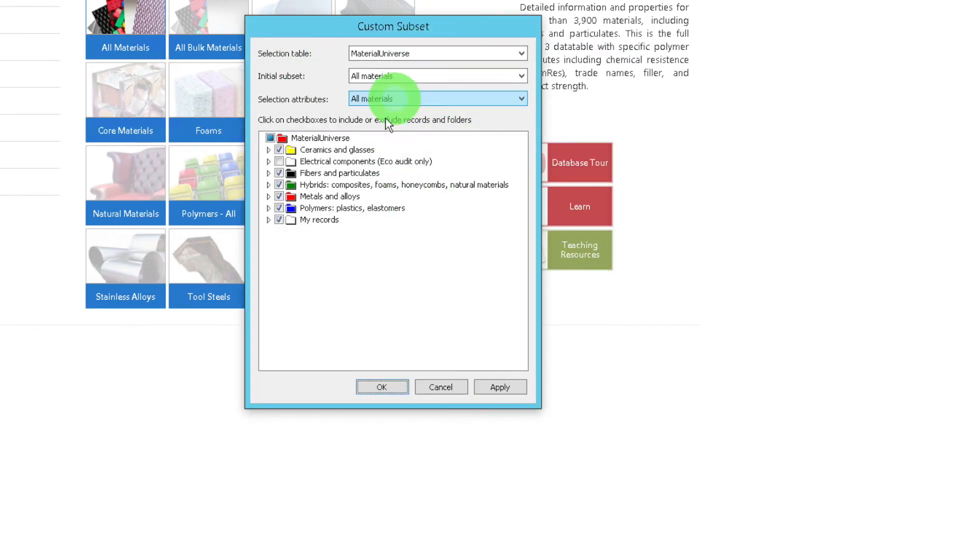
pyautogui.click(270, 138)
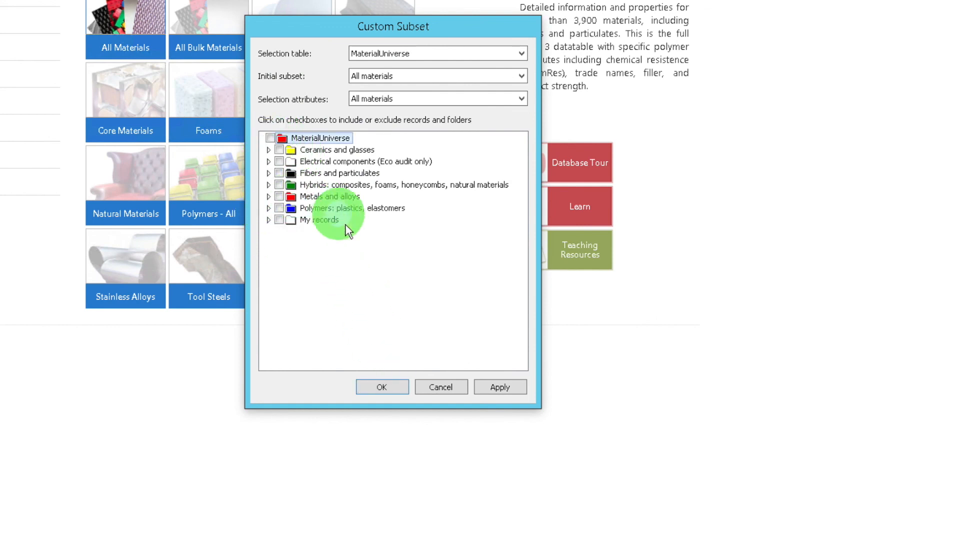
pyautogui.click(268, 219)
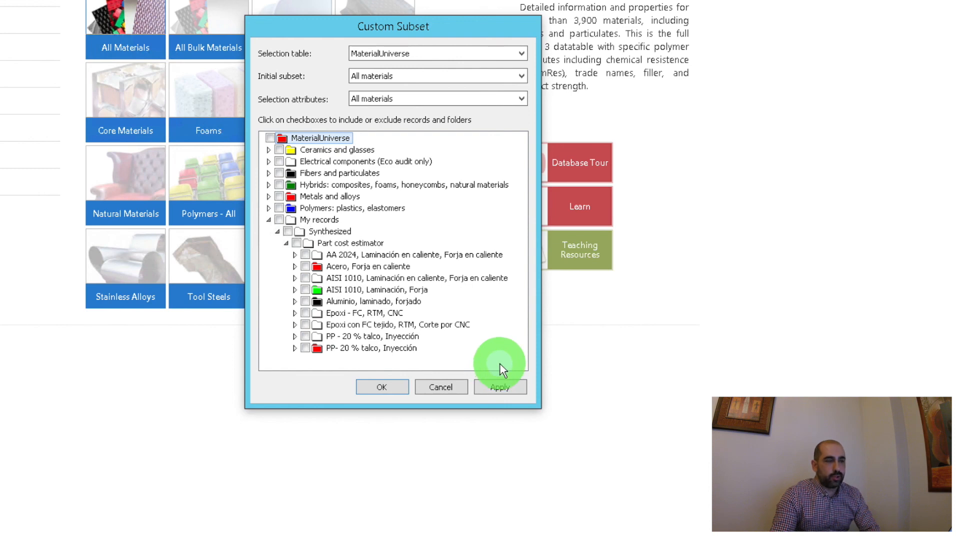
pyautogui.click(501, 387)
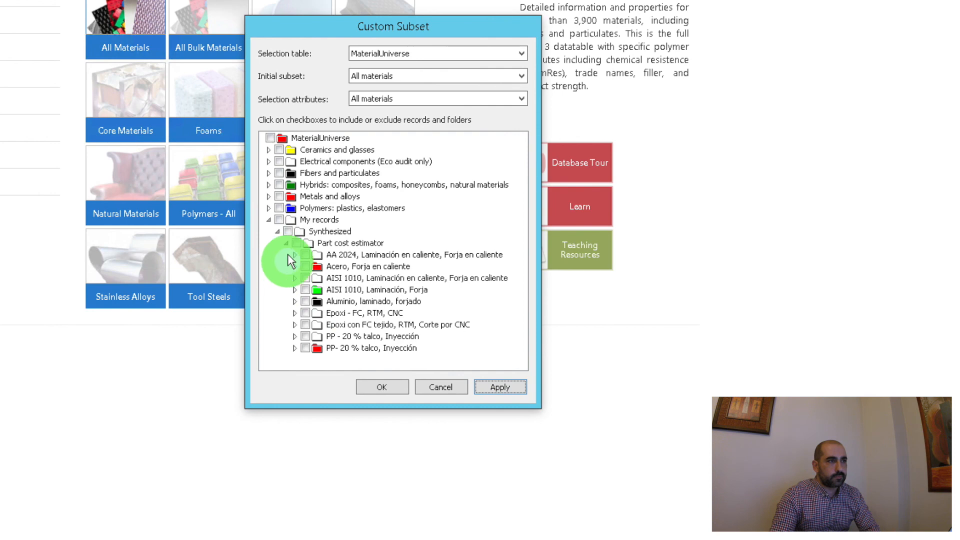
pyautogui.click(279, 220)
pyautogui.click(499, 387)
pyautogui.click(390, 390)
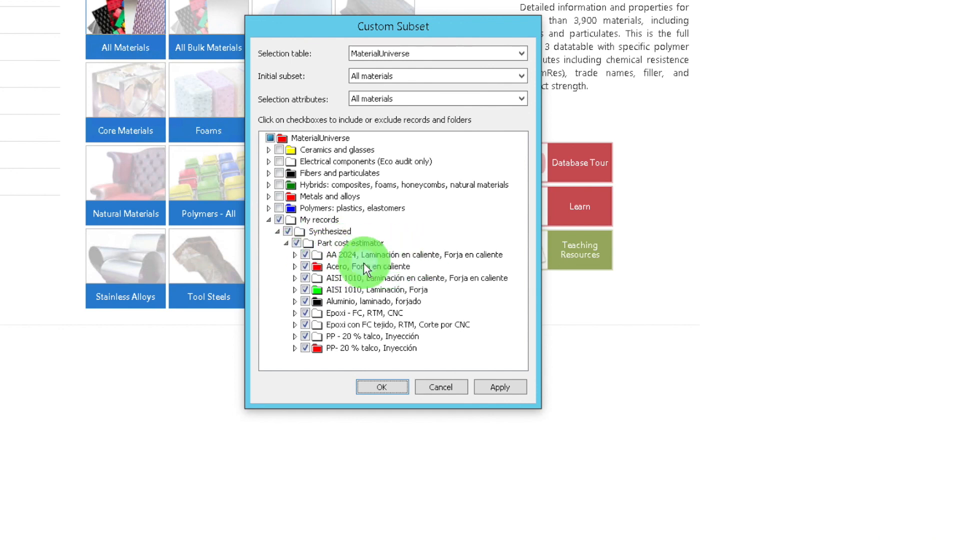
# Step: Exclude Acero, AISI 1010 Laminación Forja, Aluminio, Epoxi con FC tejido and the red PP- 20 % talco folder from the custom subset and apply it
pyautogui.click(306, 267)
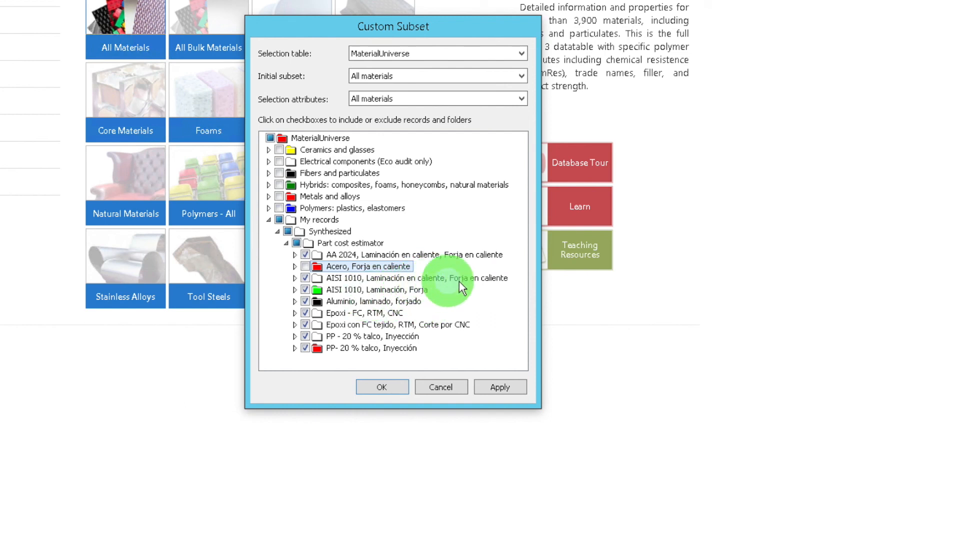
pyautogui.click(305, 290)
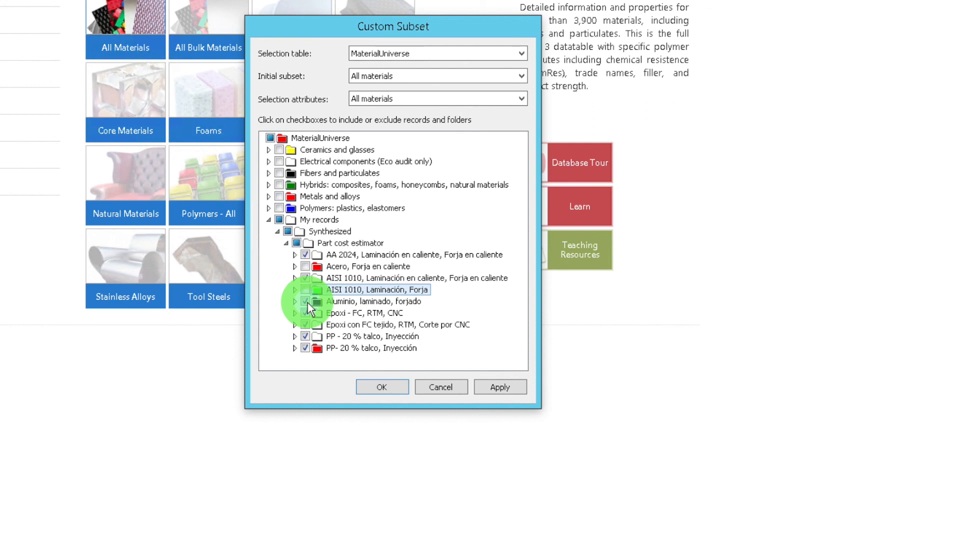
pyautogui.click(305, 301)
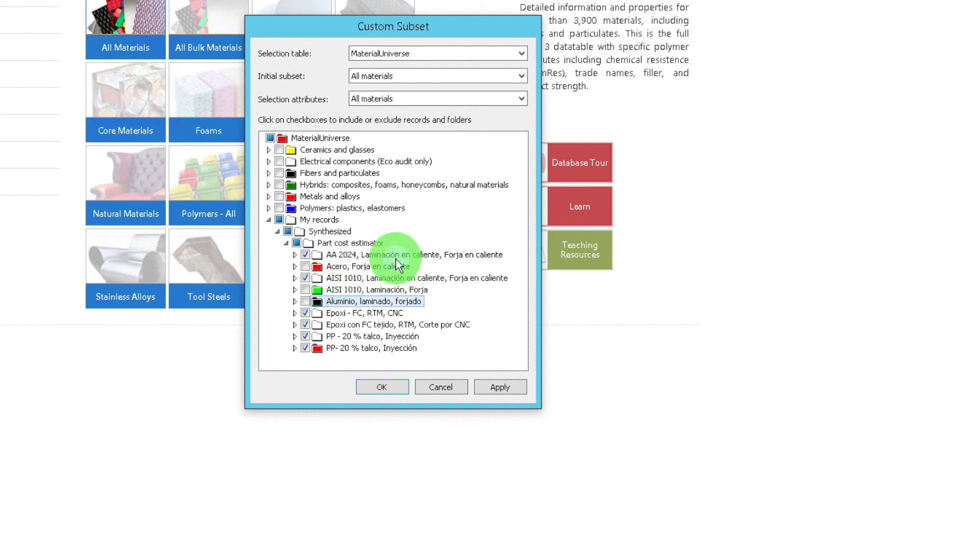
pyautogui.click(306, 324)
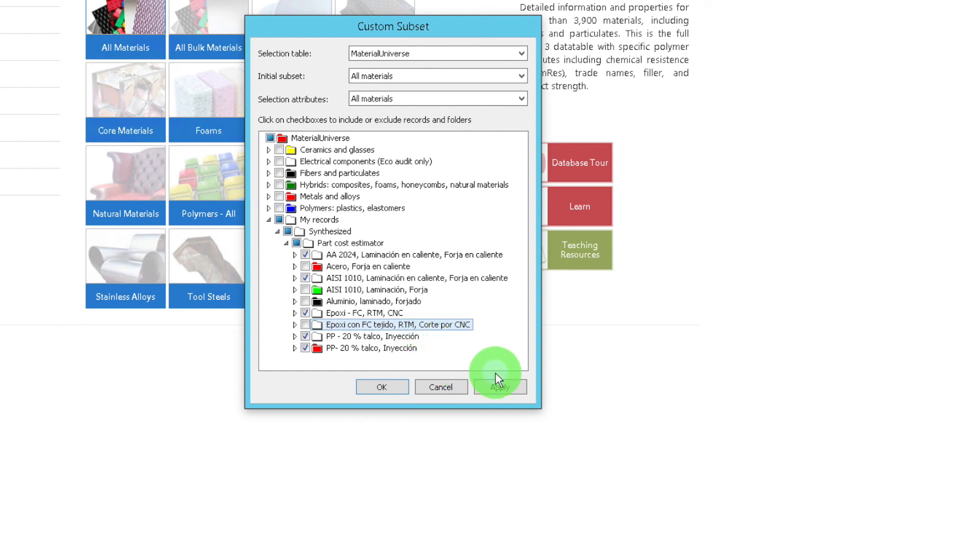
pyautogui.click(305, 347)
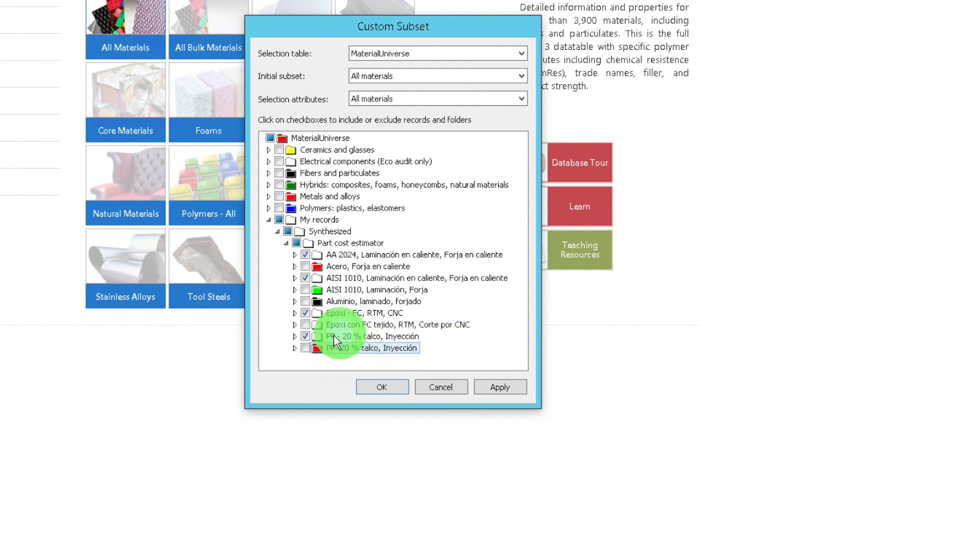
pyautogui.click(500, 387)
pyautogui.click(383, 387)
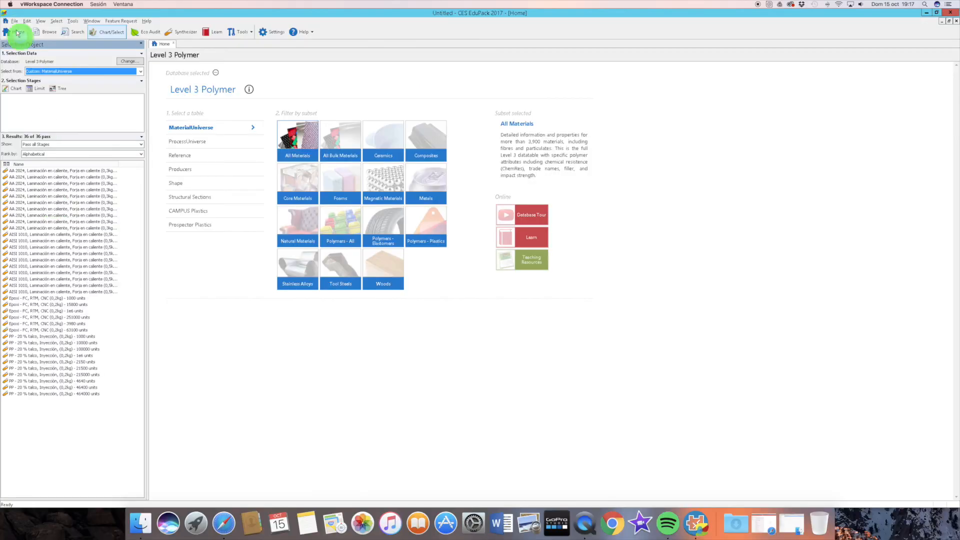
# Step: Browse the synthesized record folders and color the AA 2024 folder red and the AISI 1010 folder lime
pyautogui.click(45, 31)
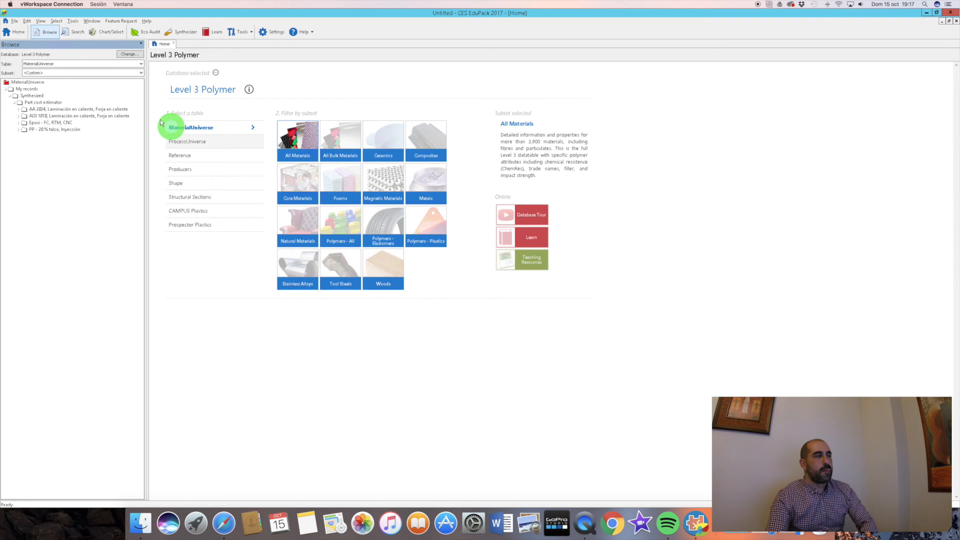
pyautogui.moveTo(145, 151)
pyautogui.mouseDown()
pyautogui.moveTo(169, 152)
pyautogui.moveTo(161, 158)
pyautogui.mouseUp()
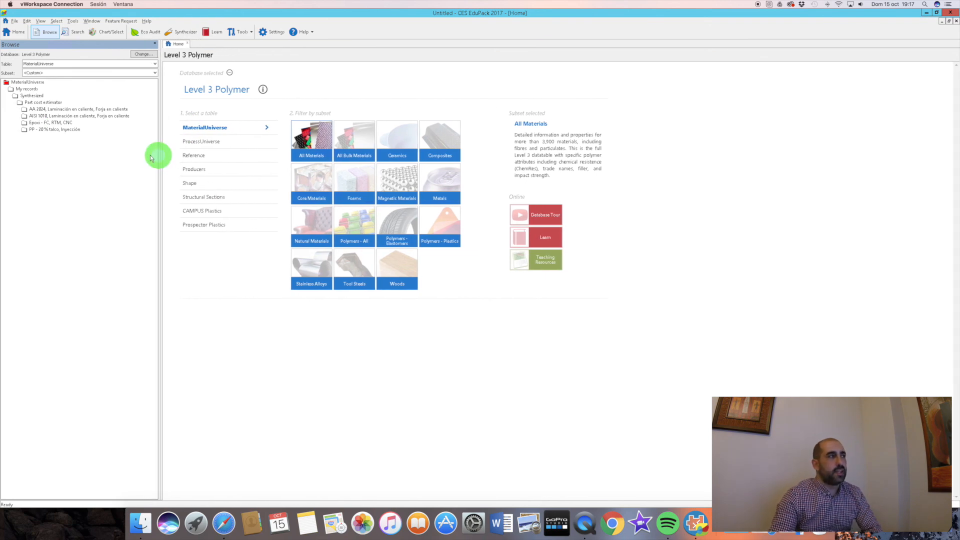
pyautogui.rightClick(81, 111)
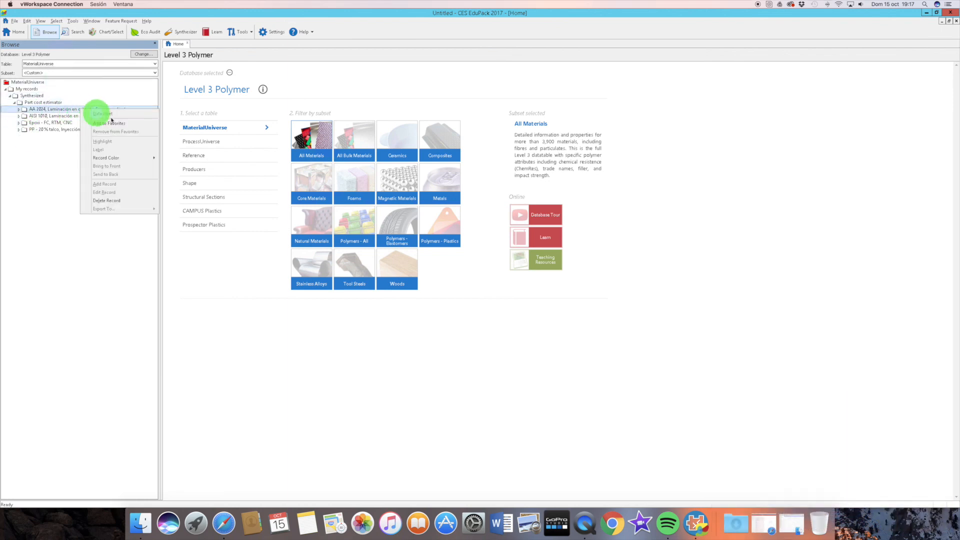
pyautogui.moveTo(138, 159)
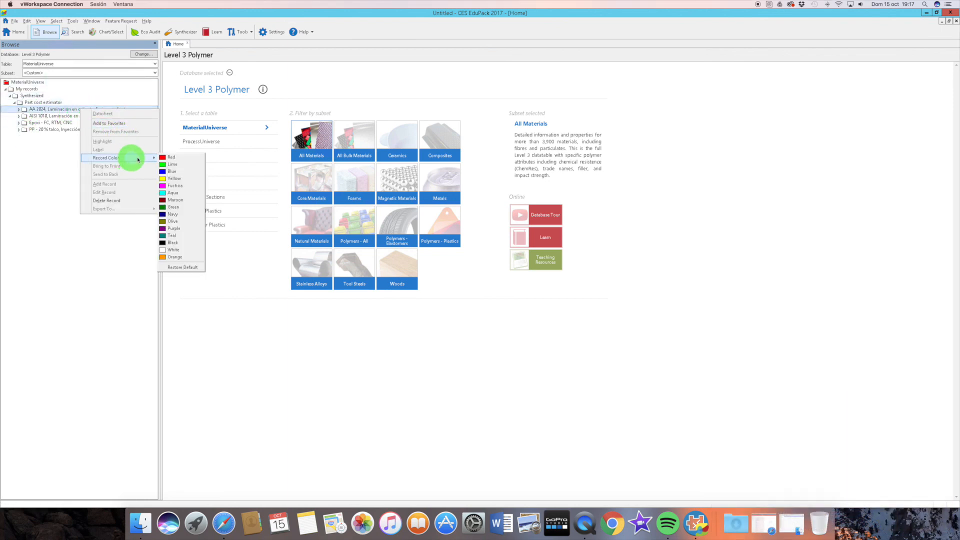
pyautogui.click(172, 160)
pyautogui.rightClick(55, 116)
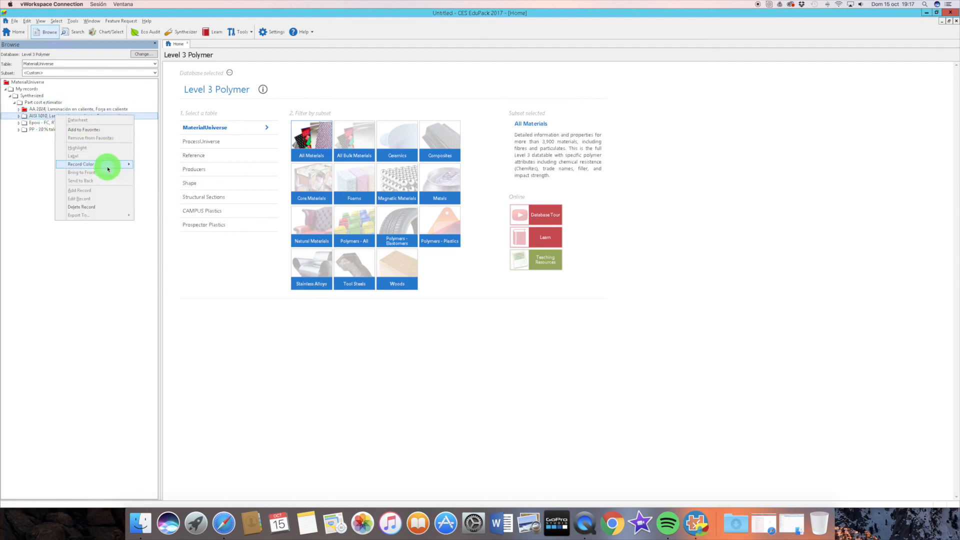
pyautogui.click(143, 170)
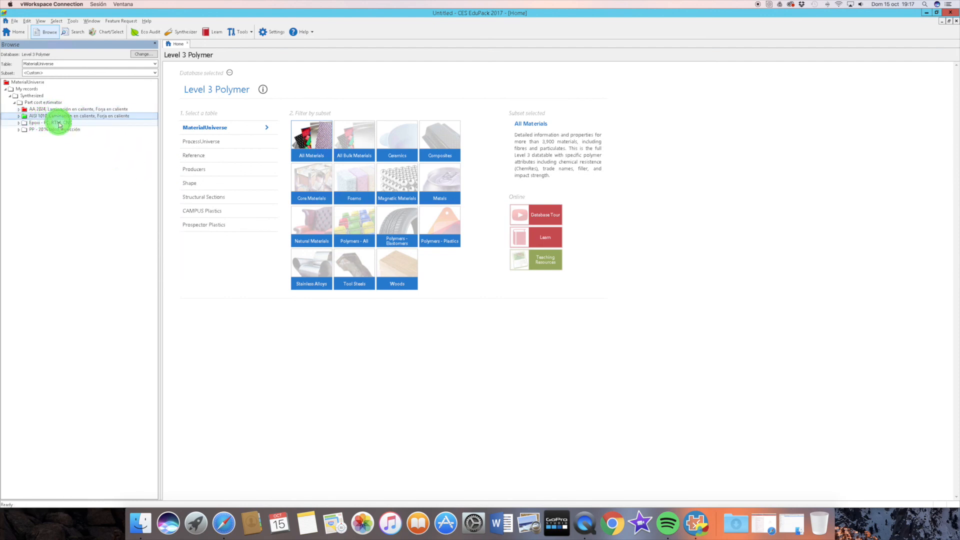
# Step: Color the Epoxi - FC, RTM, CNC folder black and the PP - 20 % talco, Inyección folder orange
pyautogui.rightClick(58, 123)
pyautogui.moveTo(97, 170)
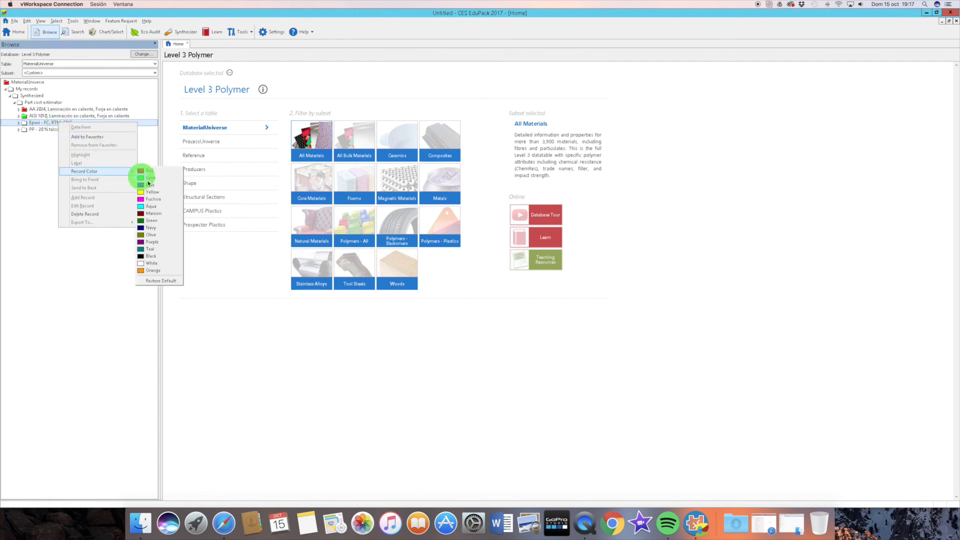
pyautogui.click(158, 256)
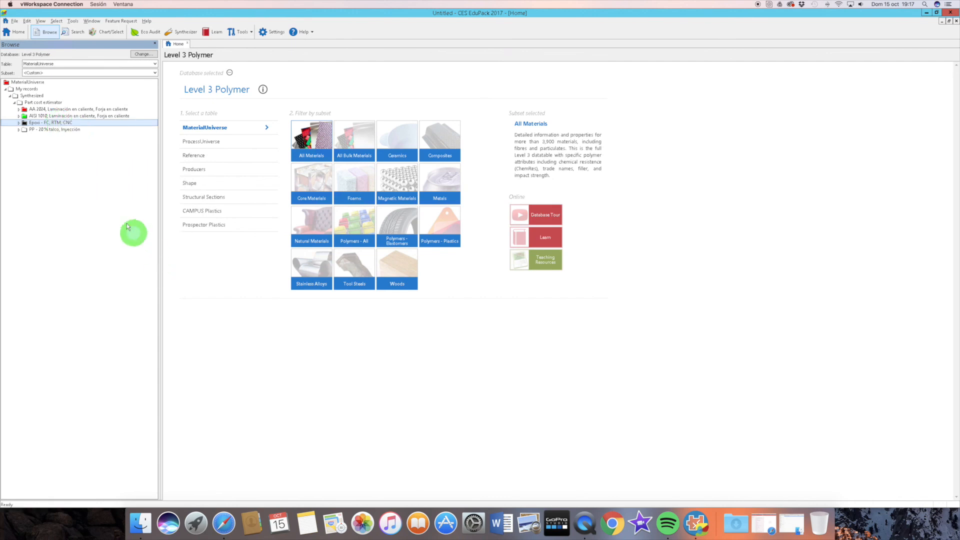
pyautogui.rightClick(46, 131)
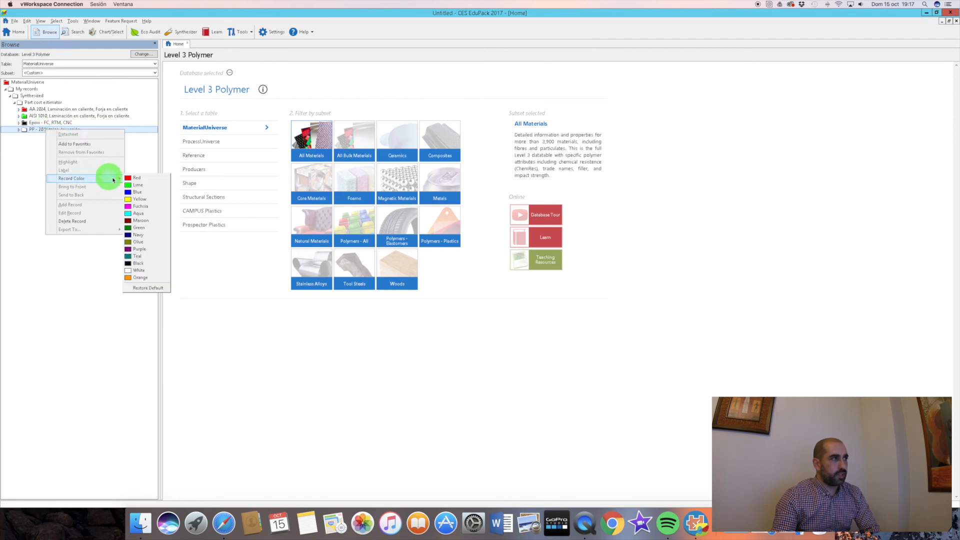
pyautogui.moveTo(107, 177)
pyautogui.click(140, 277)
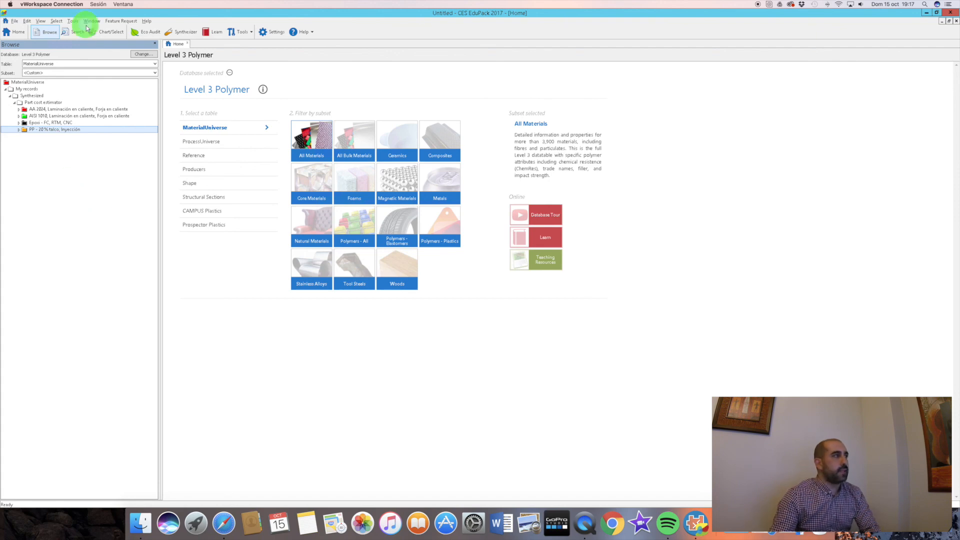
# Step: Start a chart selection stage with Part cost from the Part cost estimator category on the Y-axis
pyautogui.click(112, 32)
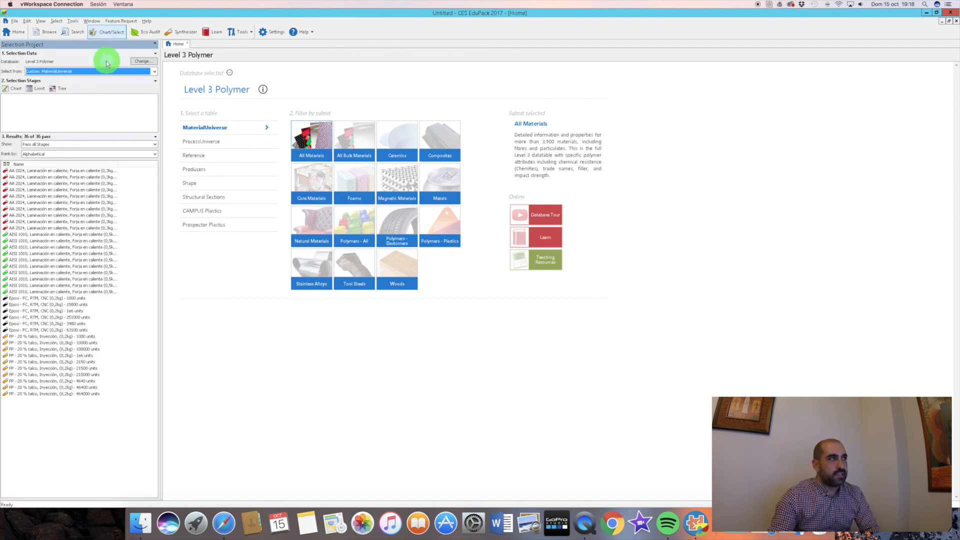
pyautogui.click(13, 89)
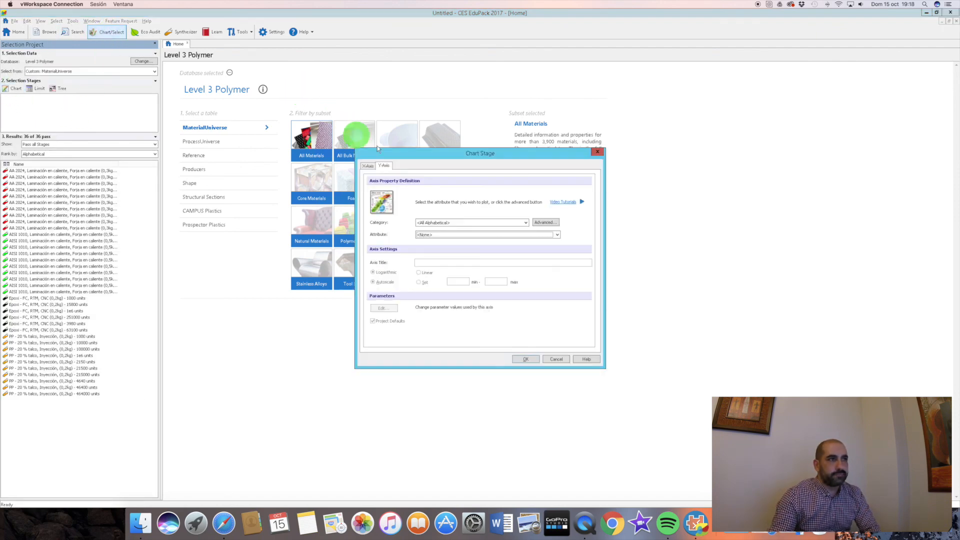
pyautogui.moveTo(402, 156); pyautogui.dragTo(354, 142)
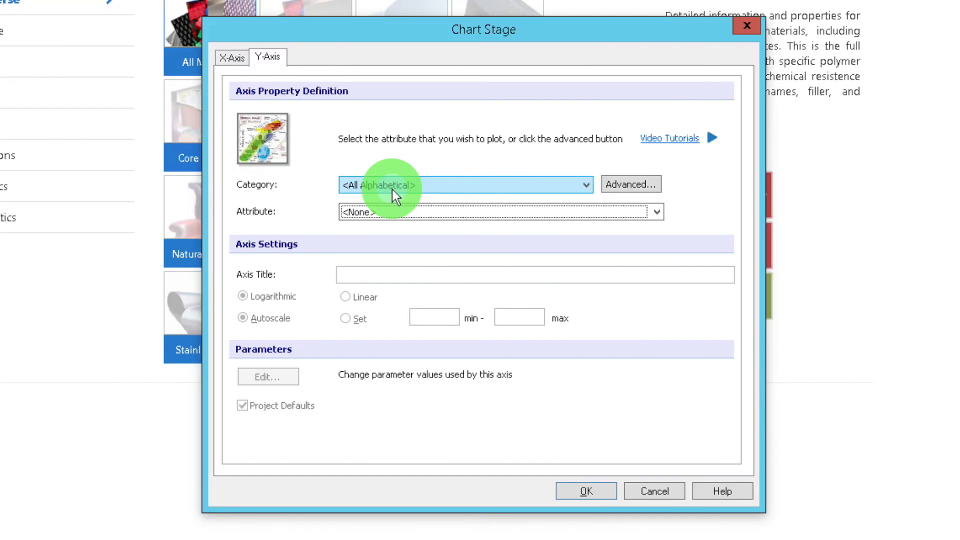
pyautogui.click(468, 185)
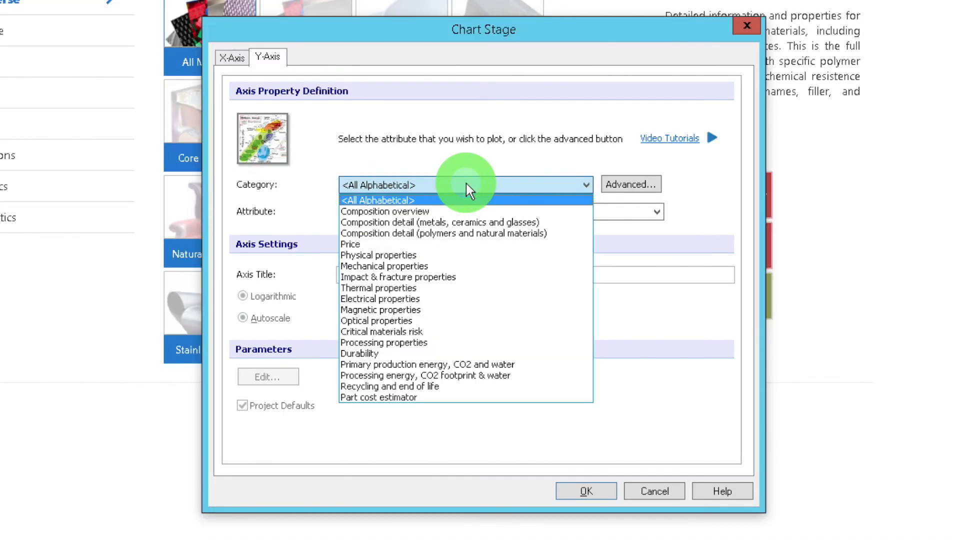
pyautogui.click(514, 397)
pyautogui.click(511, 216)
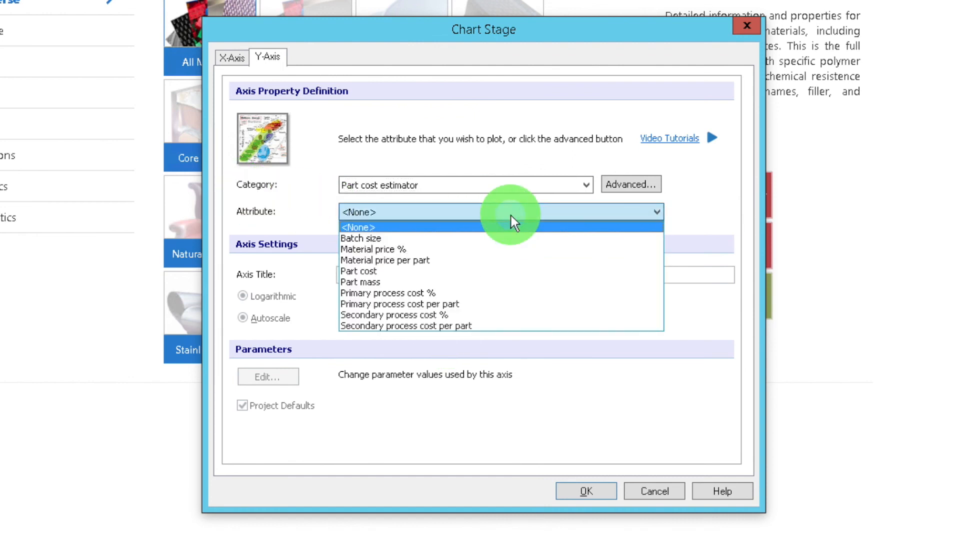
pyautogui.click(492, 275)
# Step: Set the chart's X-axis to Batch size from the Part cost estimator category and create the chart
pyautogui.click(238, 62)
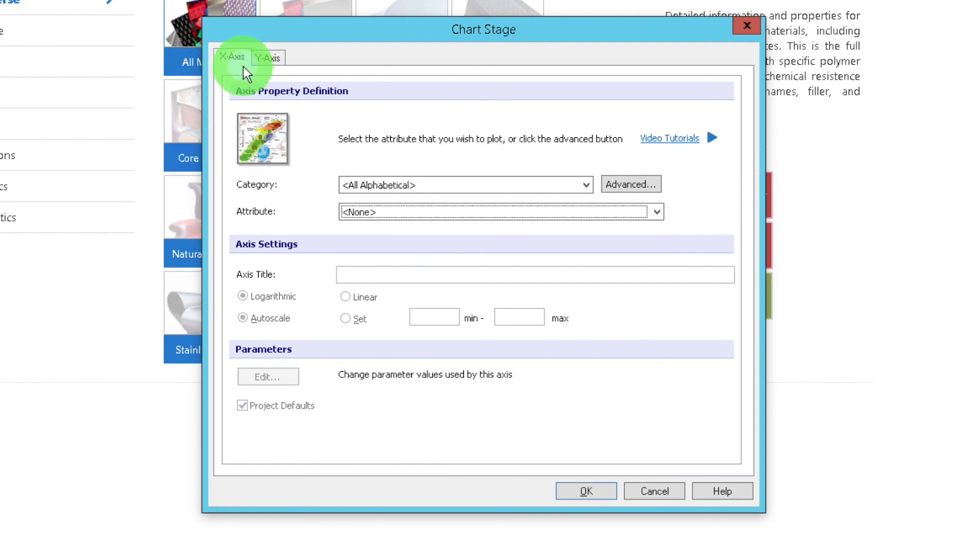
pyautogui.click(500, 184)
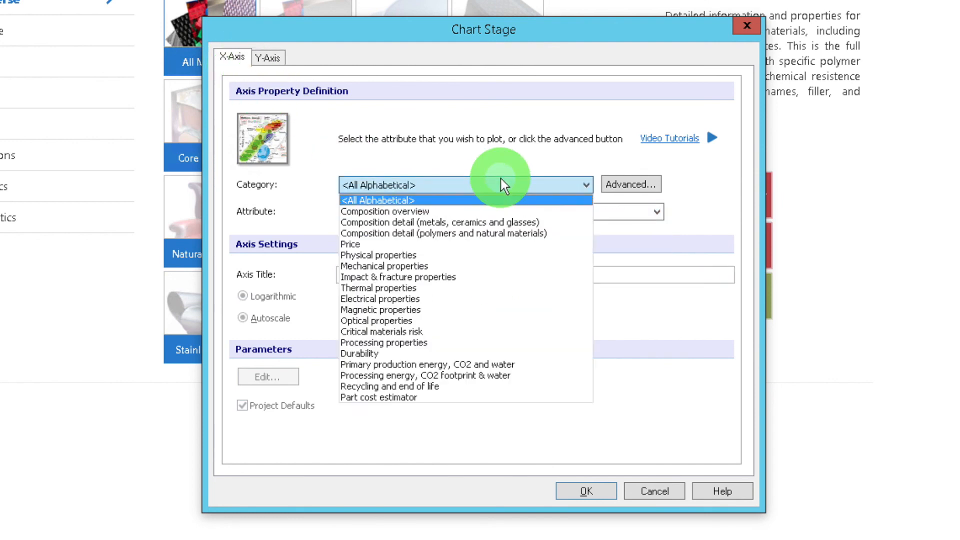
pyautogui.click(527, 398)
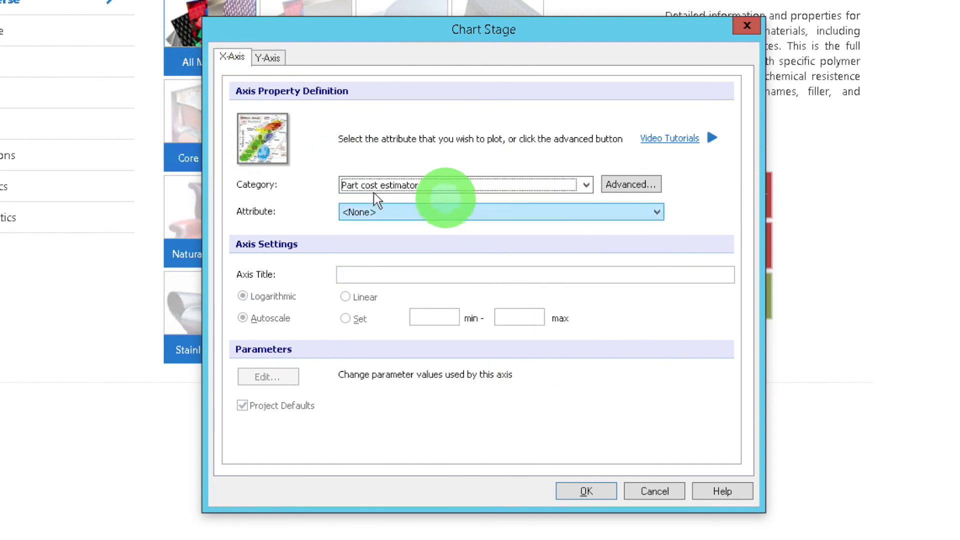
pyautogui.click(516, 212)
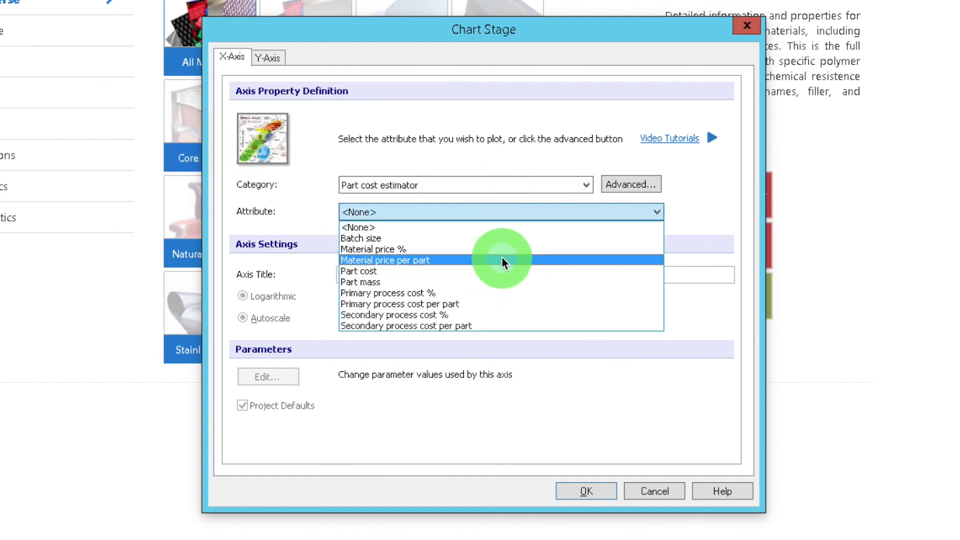
pyautogui.click(483, 241)
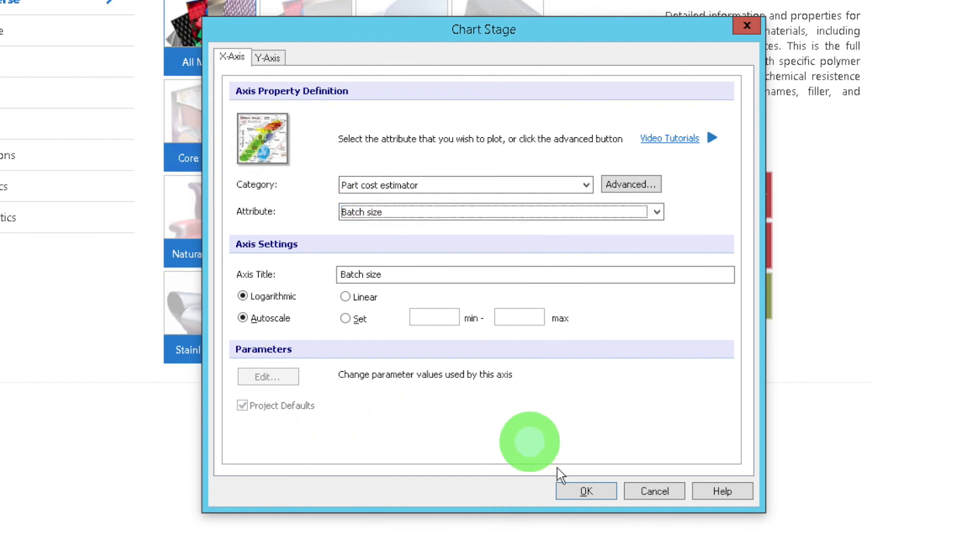
pyautogui.click(592, 488)
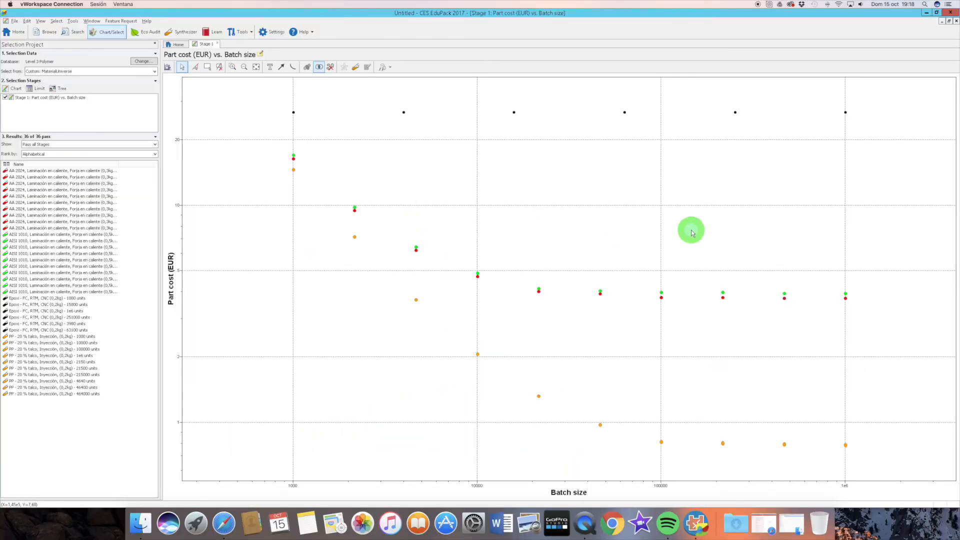
# Step: Label the AISI 1010 point for 1000 units on the chart and delete that label
pyautogui.click(293, 158)
pyautogui.moveTo(301, 155); pyautogui.dragTo(468, 154)
pyautogui.click(440, 183)
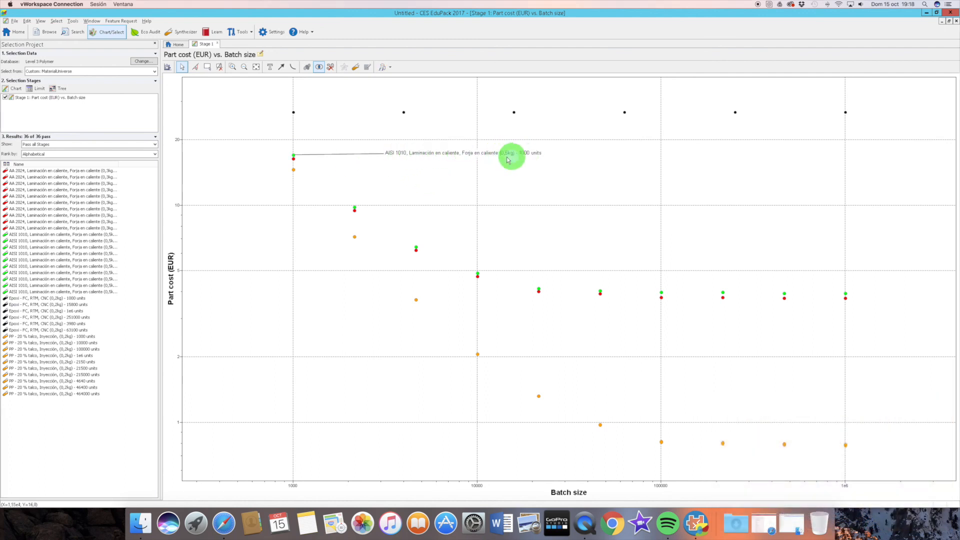
pyautogui.moveTo(507, 159)
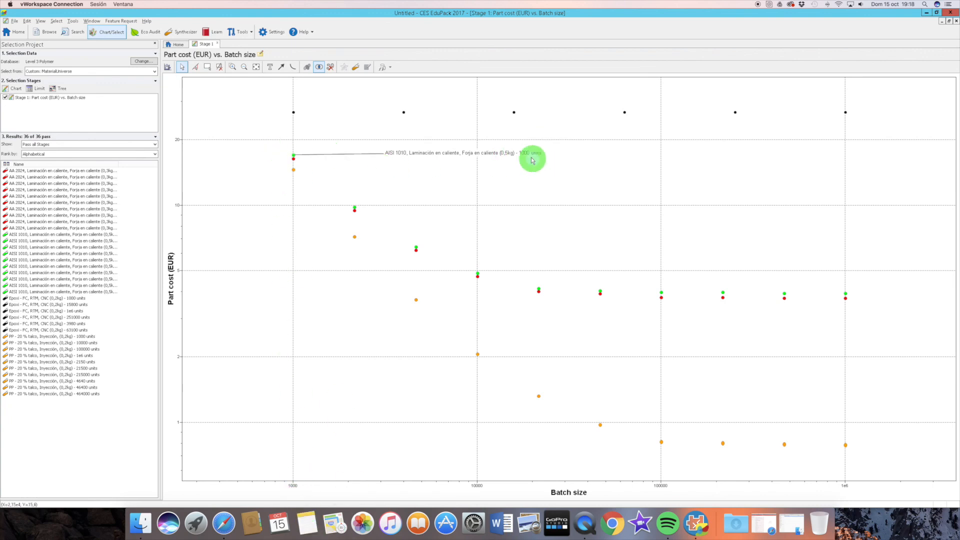
pyautogui.press('Delete')
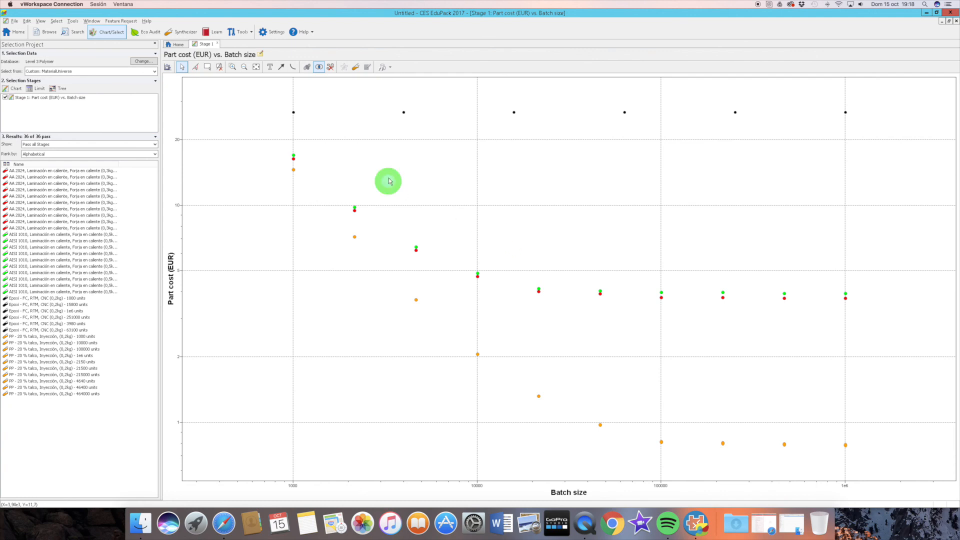
# Step: Draw a straight line through the epoxy points and label the 1e6-unit epoxy point below the line
pyautogui.click(293, 68)
pyautogui.moveTo(275, 113)
pyautogui.mouseDown()
pyautogui.moveTo(863, 112)
pyautogui.moveTo(857, 128)
pyautogui.moveTo(780, 145)
pyautogui.mouseUp()
pyautogui.moveTo(846, 117)
pyautogui.click(783, 192)
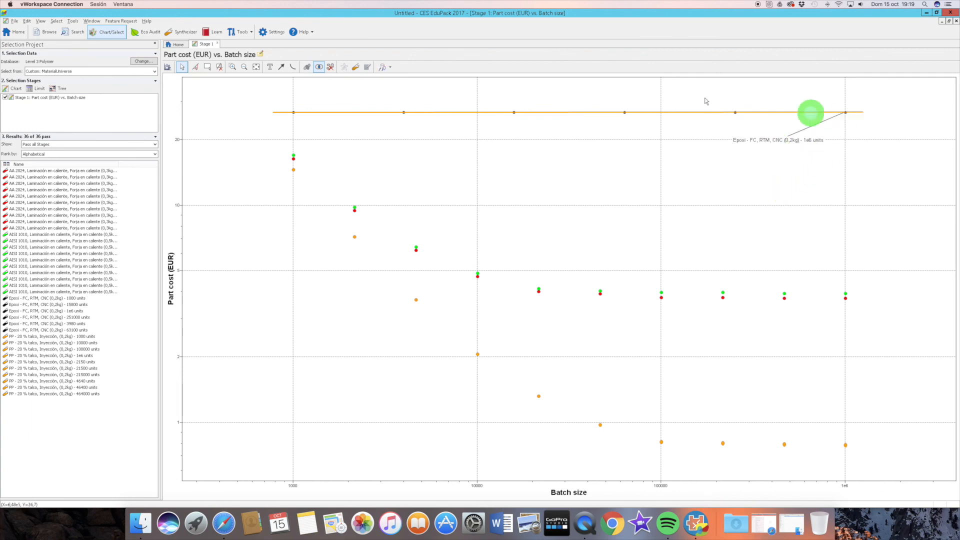
# Step: Add the text EPoxi - FC ; RTM at the large-batch end of the epoxy line
pyautogui.click(873, 112)
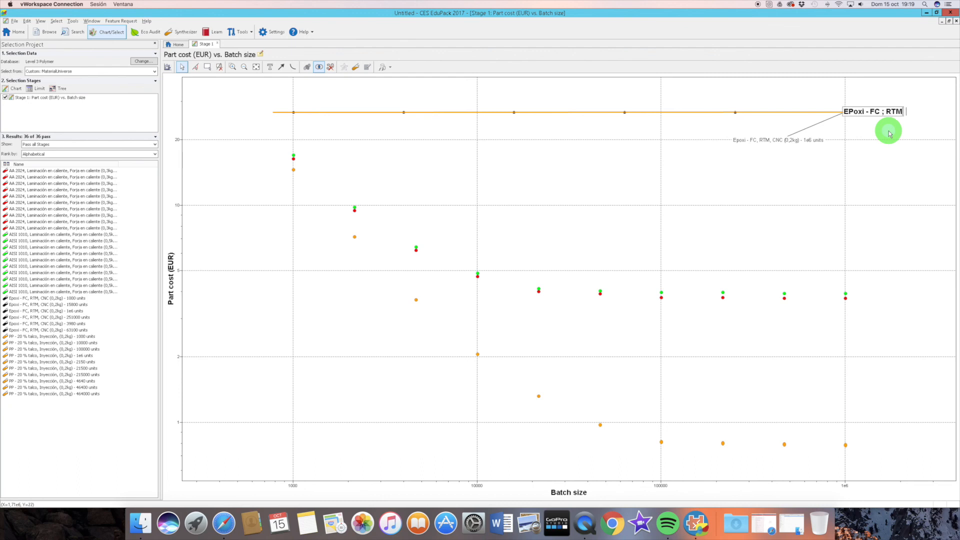
pyautogui.click(875, 111)
pyautogui.click(878, 175)
# Step: Set the colour of the line through the epoxy points to Black
pyautogui.rightClick(658, 113)
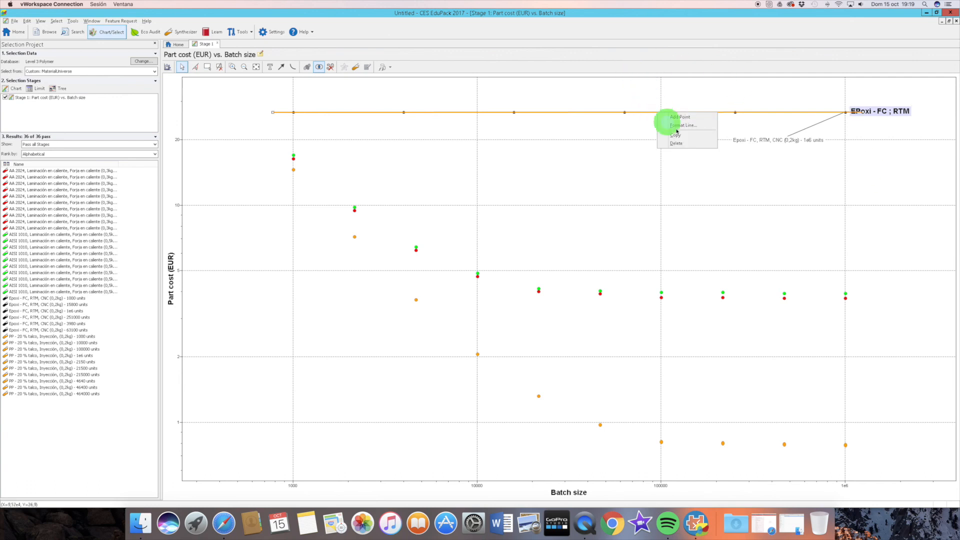
pyautogui.click(688, 131)
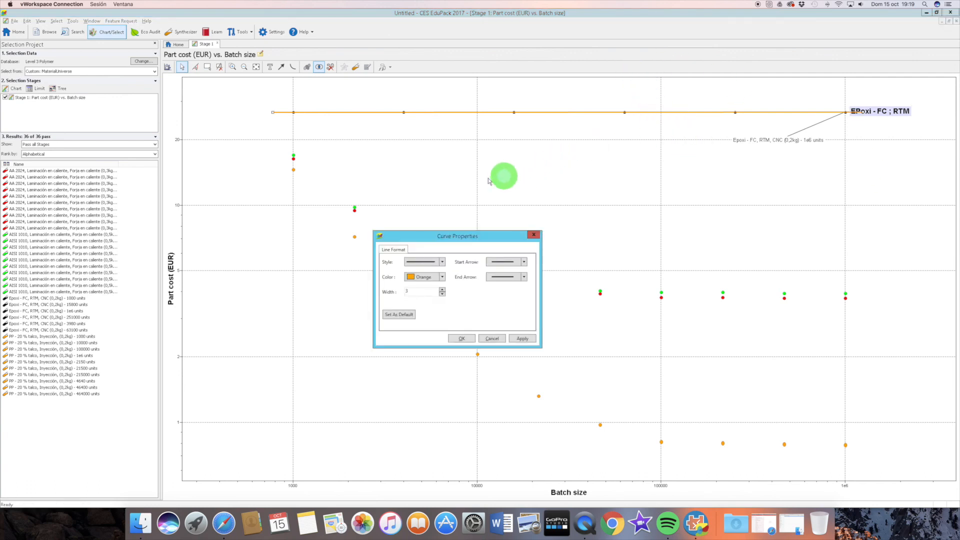
pyautogui.click(425, 277)
pyautogui.click(424, 288)
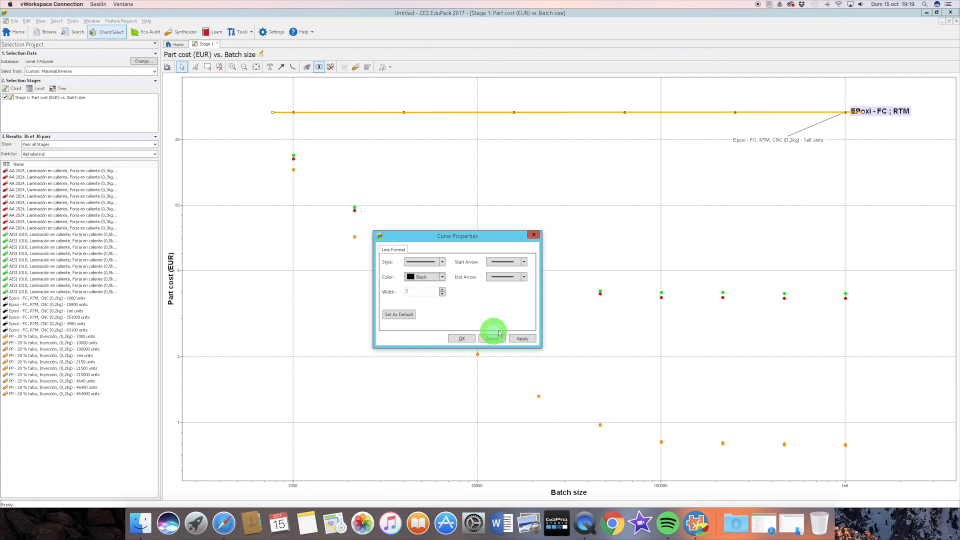
pyautogui.click(522, 338)
pyautogui.click(461, 339)
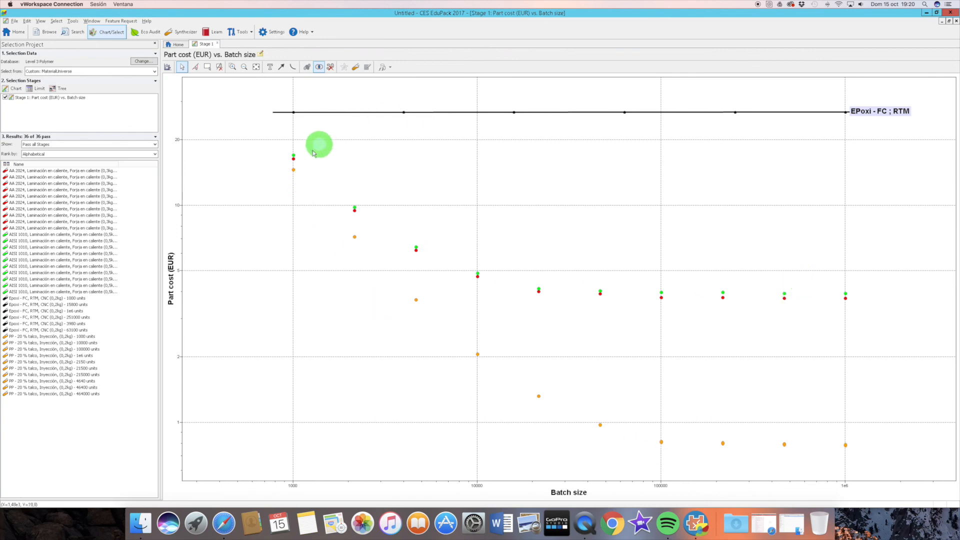
# Step: Label the AISI 1010 point for 1000 units and draw a curve through the AISI 1010 points up to 1e6 units
pyautogui.click(295, 156)
pyautogui.moveTo(294, 156); pyautogui.dragTo(394, 143)
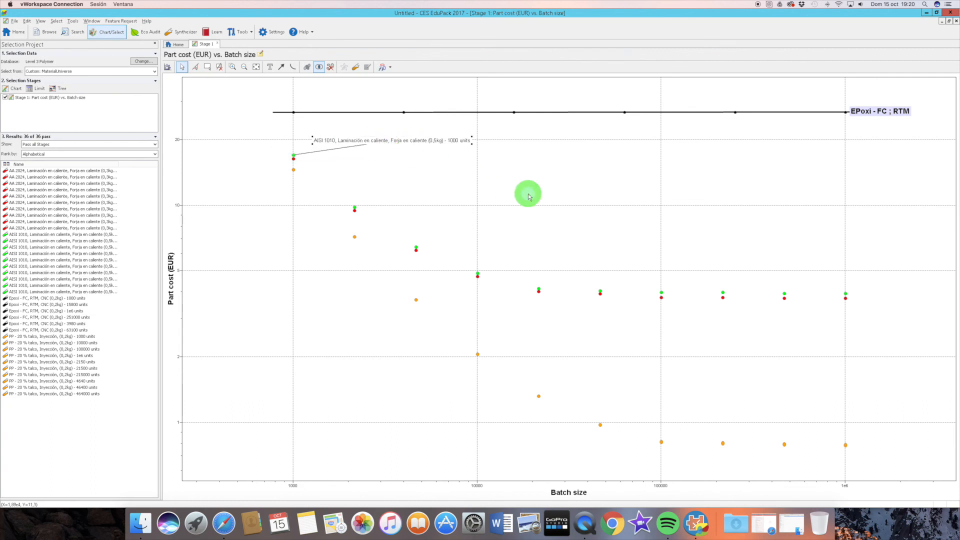
pyautogui.click(293, 67)
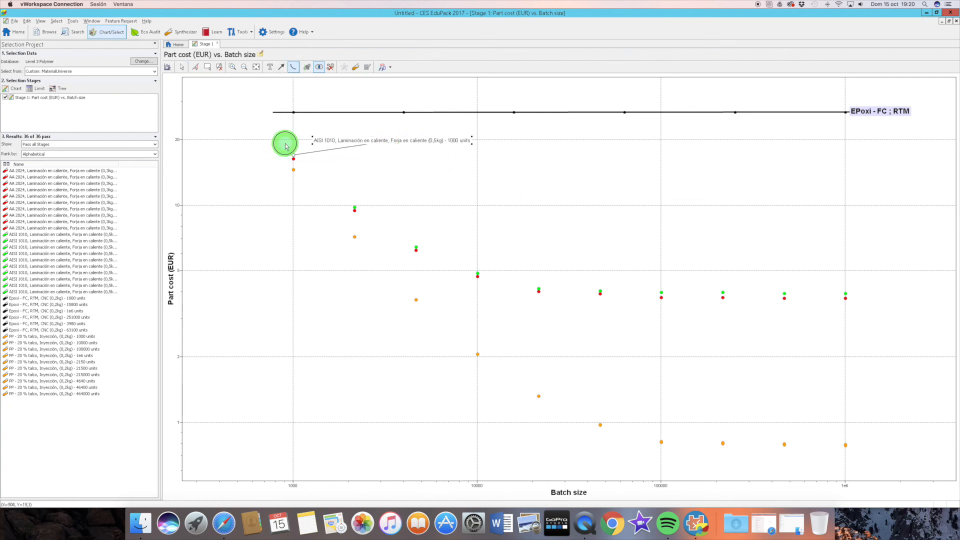
pyautogui.moveTo(286, 146); pyautogui.dragTo(775, 293)
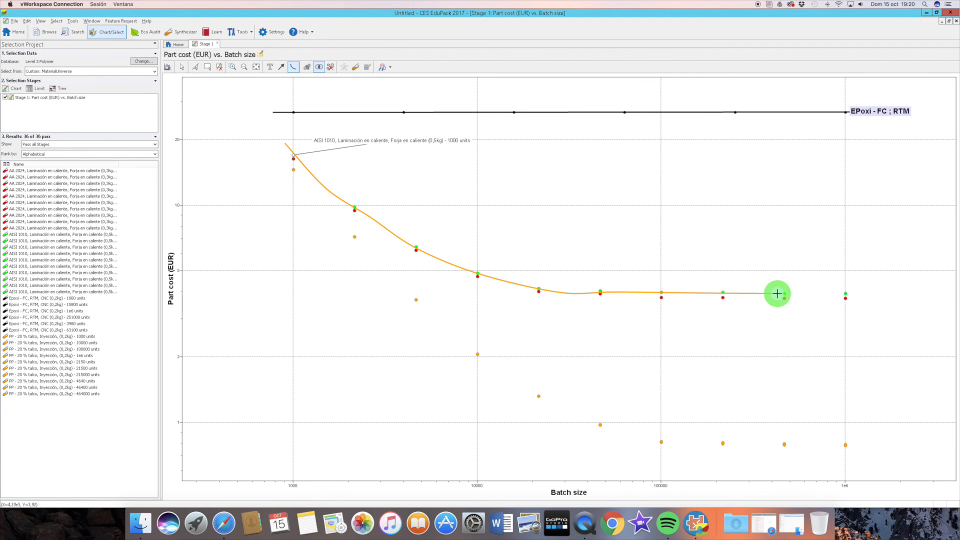
pyautogui.moveTo(777, 293); pyautogui.dragTo(854, 295)
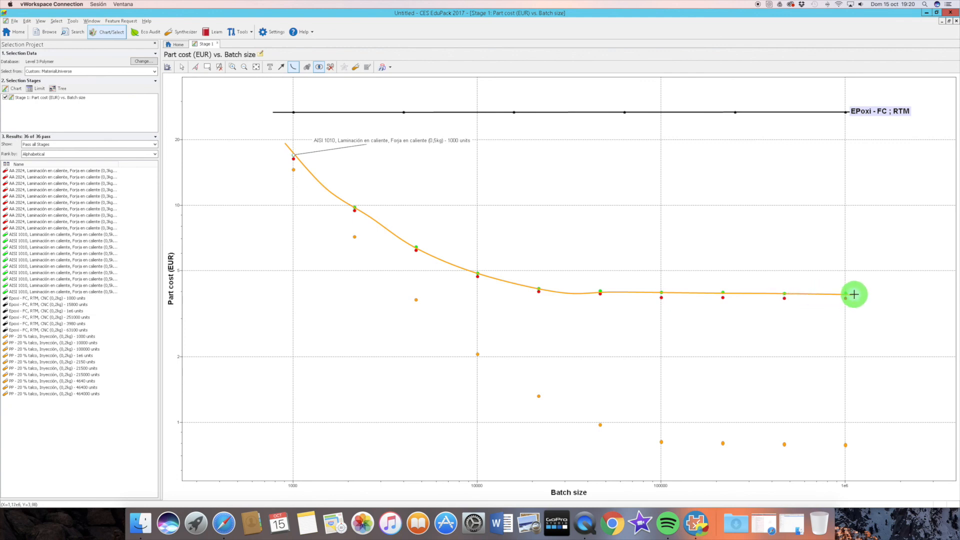
pyautogui.moveTo(854, 295); pyautogui.dragTo(841, 289)
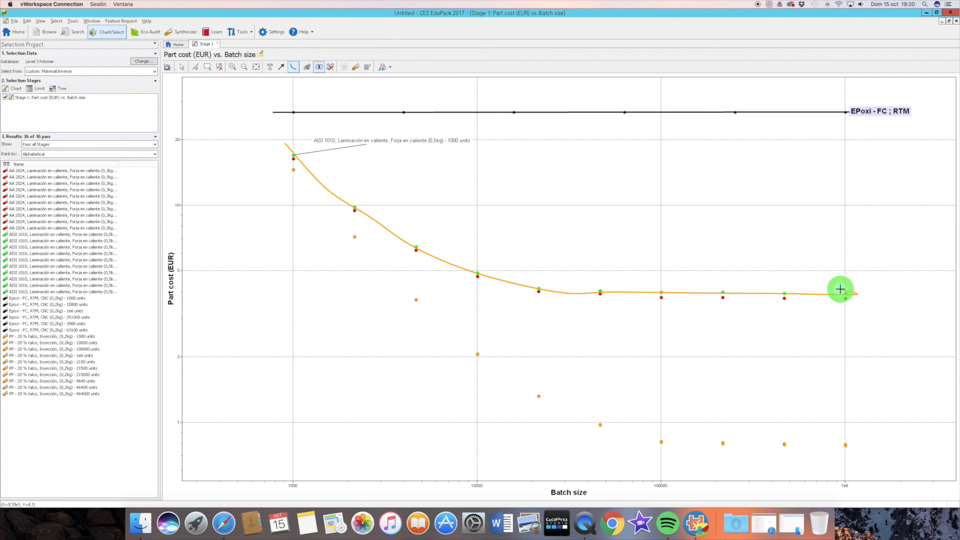
pyautogui.moveTo(840, 289); pyautogui.dragTo(857, 297)
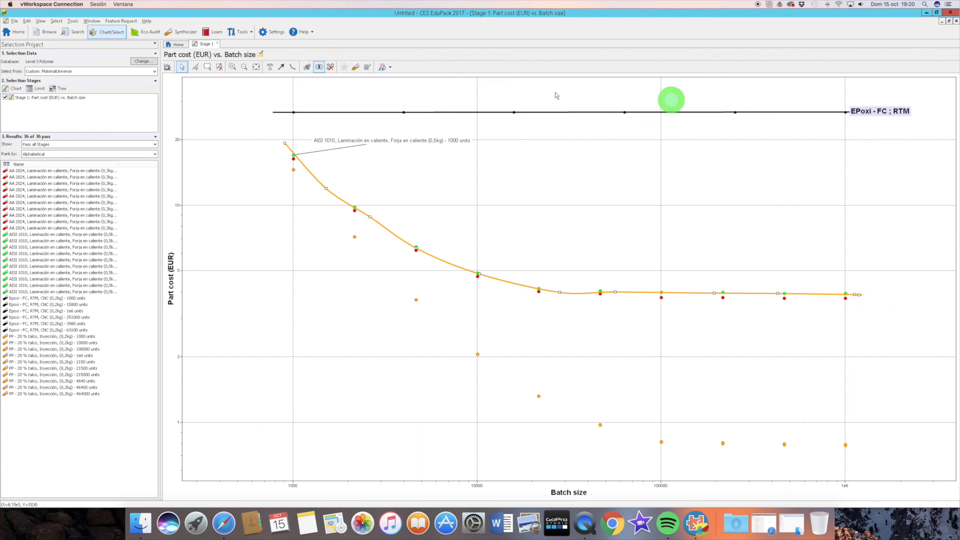
# Step: Add the text AISI 1010, Forjado, Laminado just above the large-batch end of the AISI 1010 curve
pyautogui.click(270, 67)
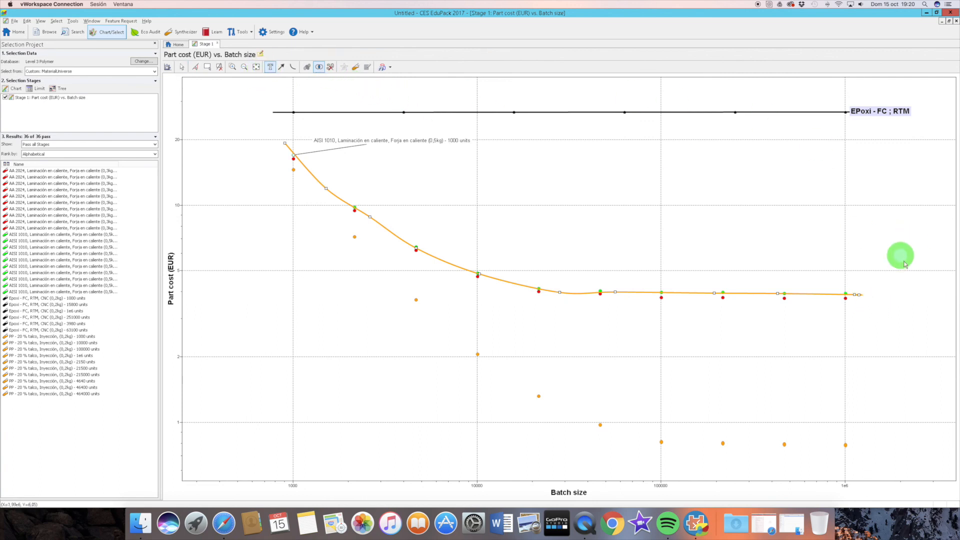
pyautogui.click(877, 287)
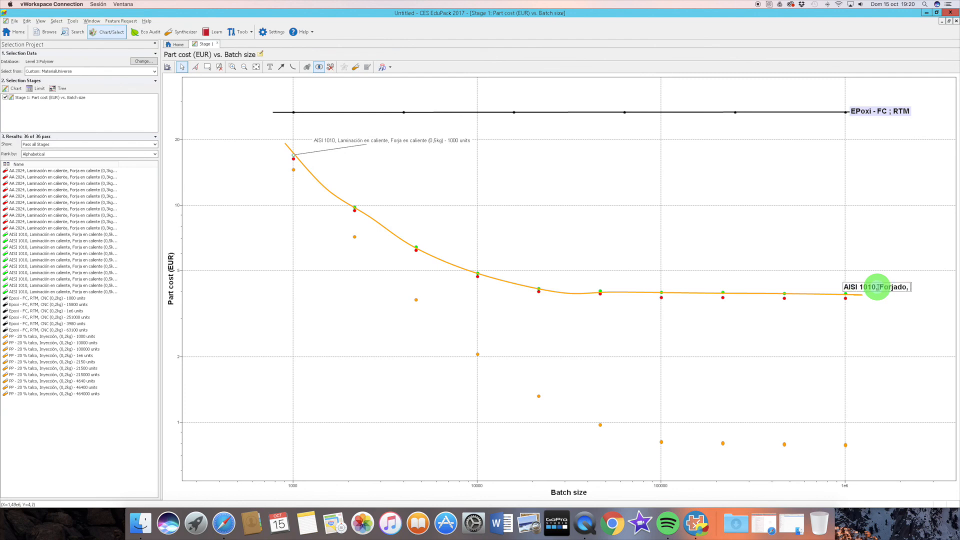
pyautogui.write('minado')
pyautogui.press('Return')
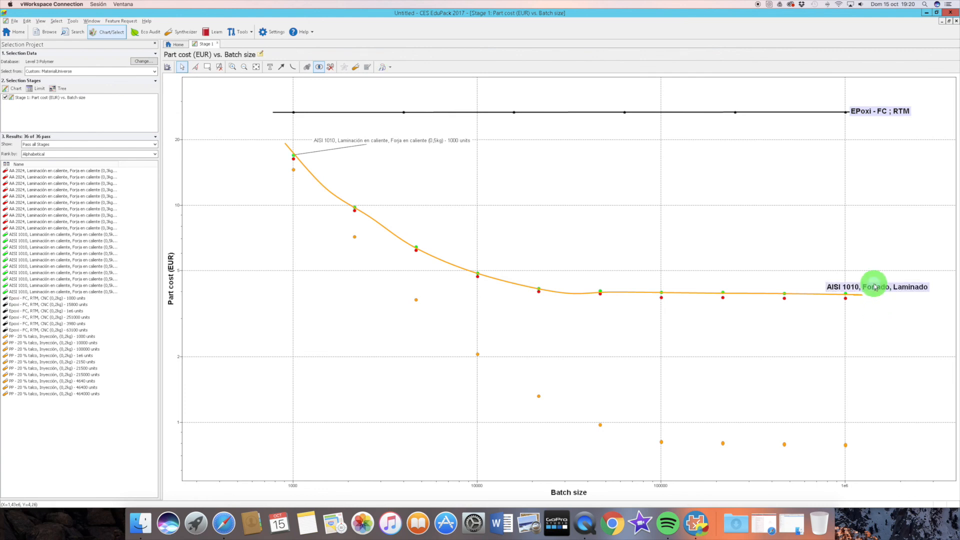
pyautogui.moveTo(875, 287); pyautogui.dragTo(888, 287)
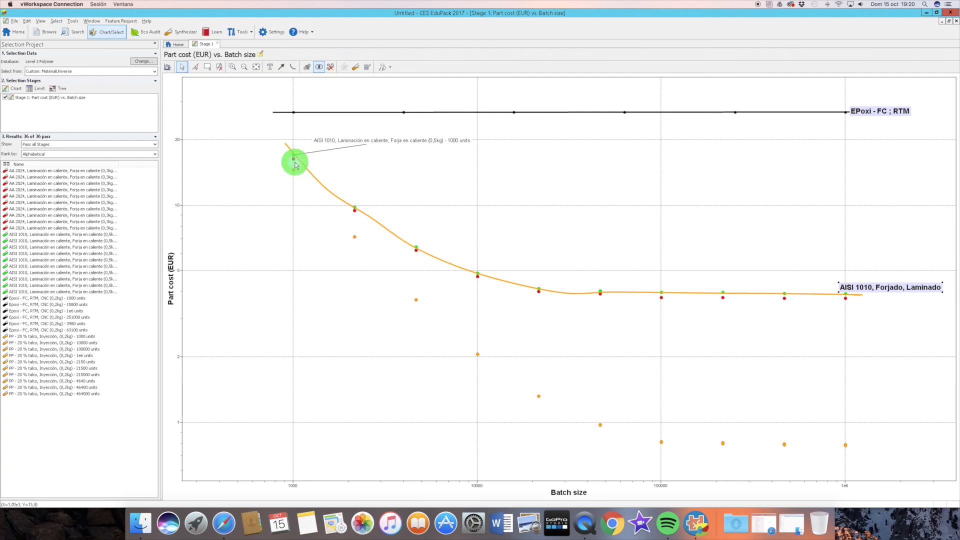
# Step: Label the AA 2024 point for 1000 units on the chart and delete that label
pyautogui.moveTo(294, 163); pyautogui.dragTo(481, 176)
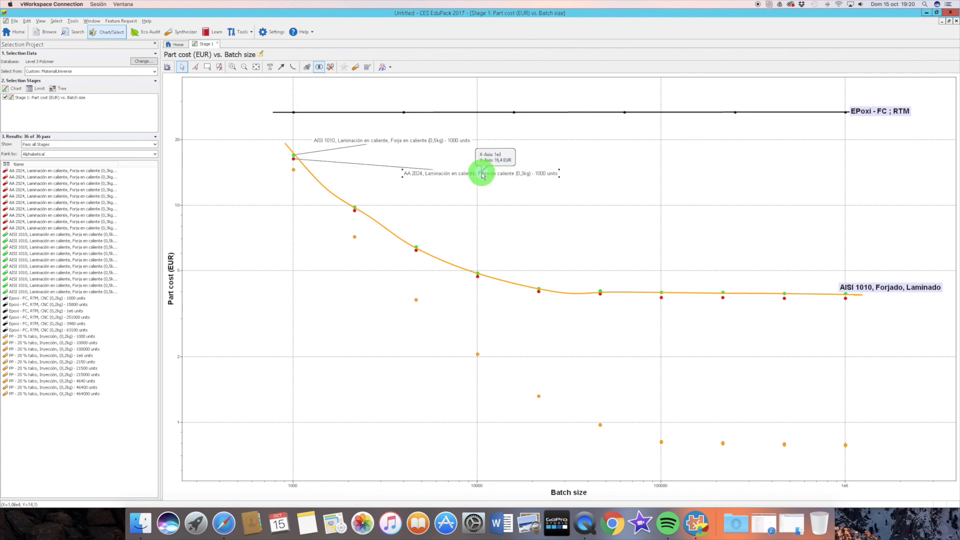
pyautogui.doubleClick(482, 174)
pyautogui.press('BackSpace')
pyautogui.click(446, 200)
pyautogui.click(481, 175)
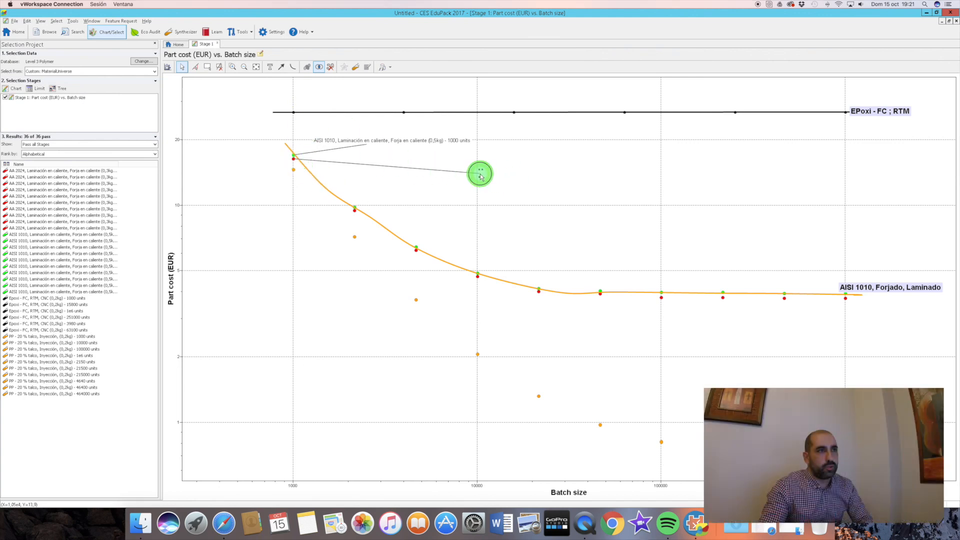
pyautogui.press('Delete')
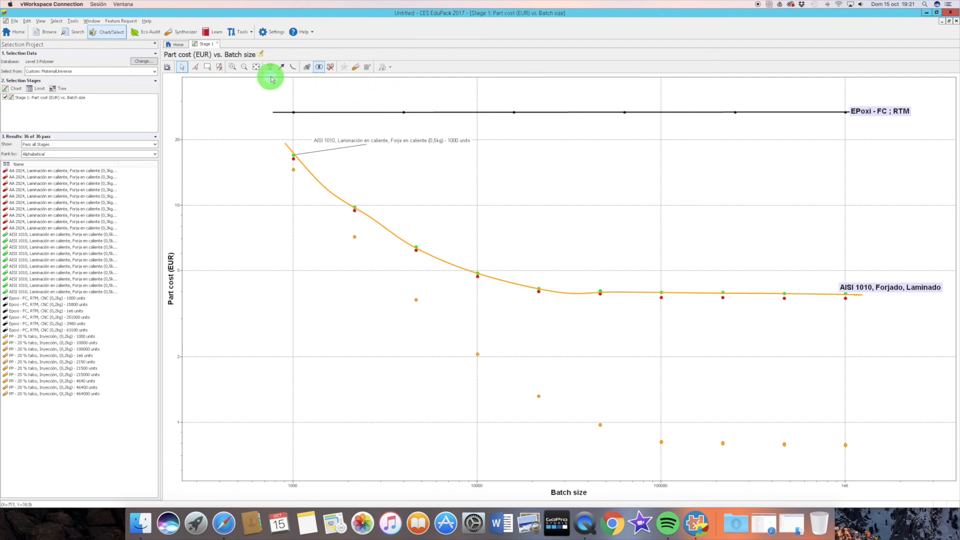
# Step: Draw a curve through the AA 2024 points from 1000 to 1e6 units
pyautogui.click(293, 69)
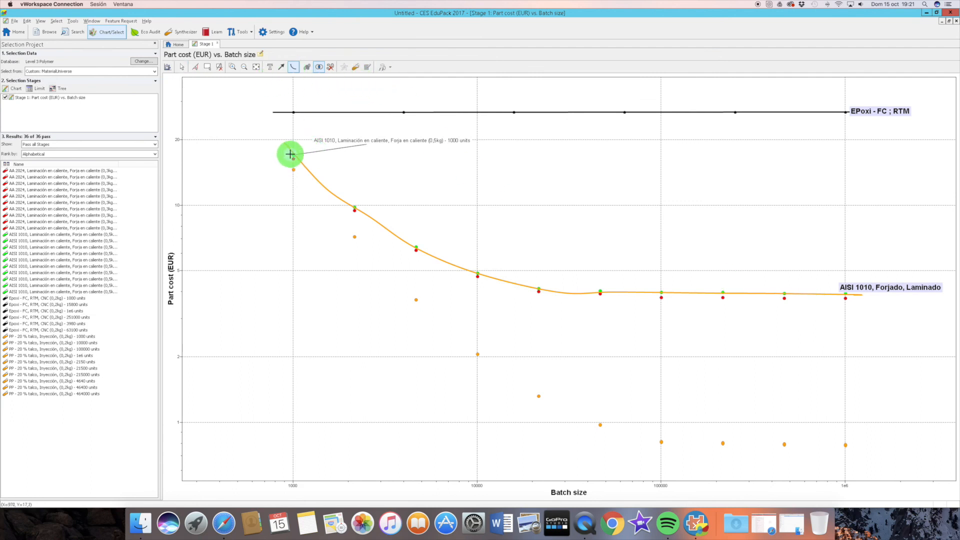
pyautogui.click(307, 175)
pyautogui.click(362, 216)
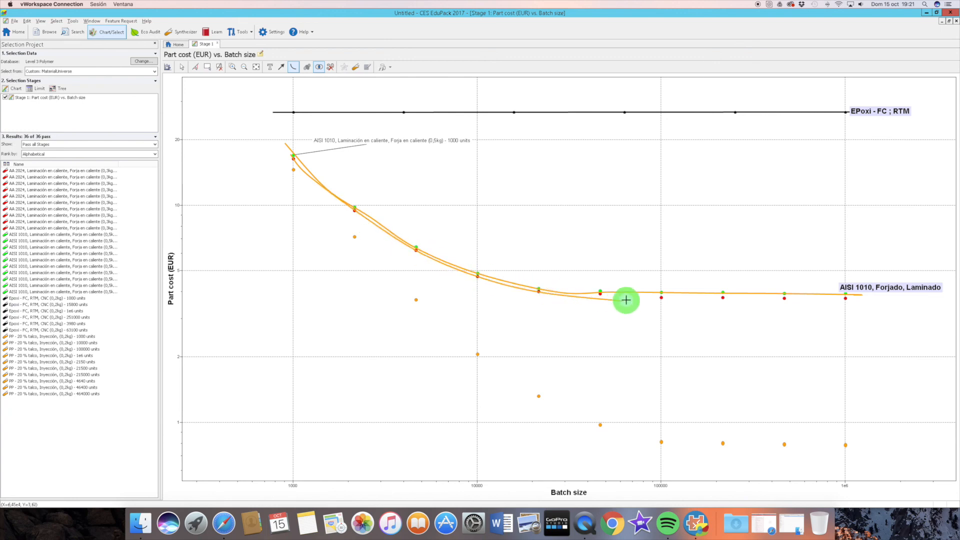
pyautogui.moveTo(630, 294); pyautogui.dragTo(854, 299)
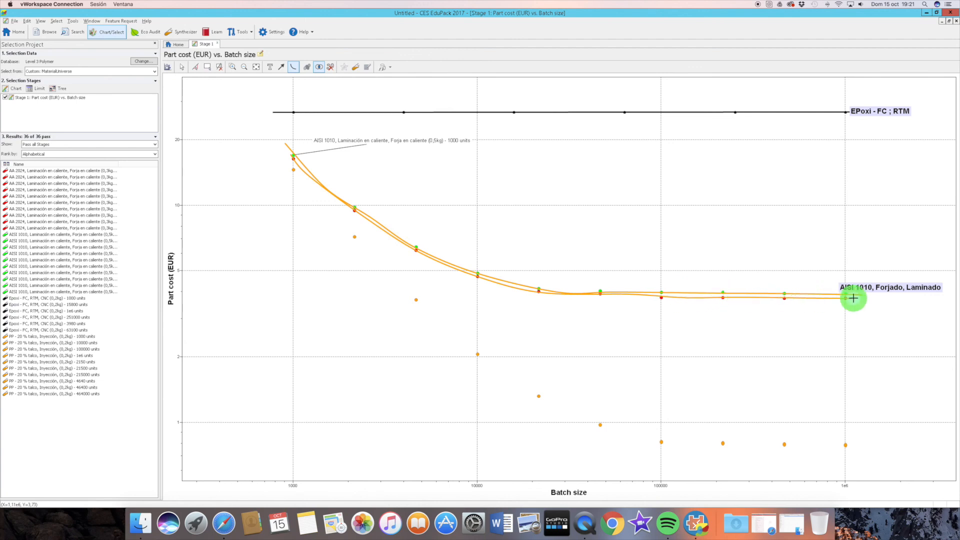
# Step: Finish the AA 2024 curve and set its line colour to Red
pyautogui.rightClick(854, 299)
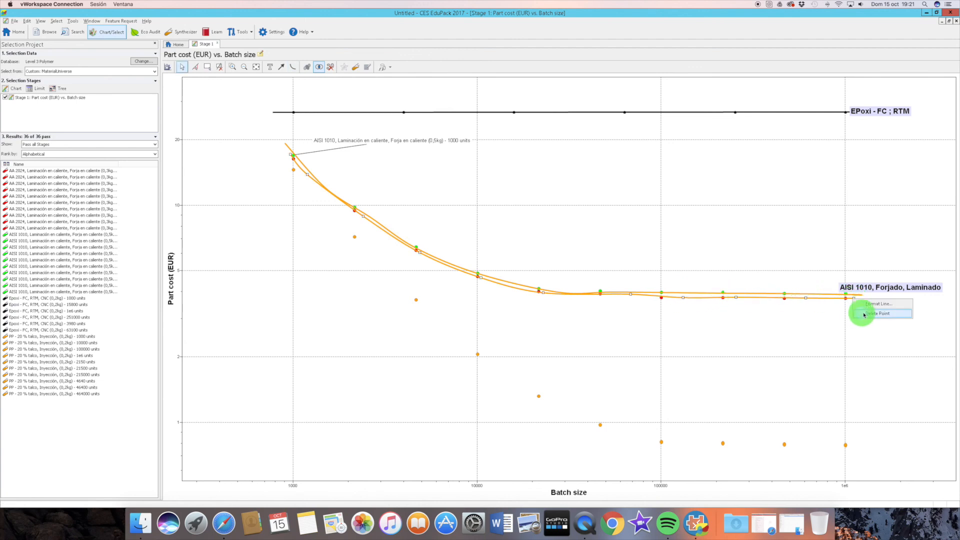
pyautogui.click(868, 306)
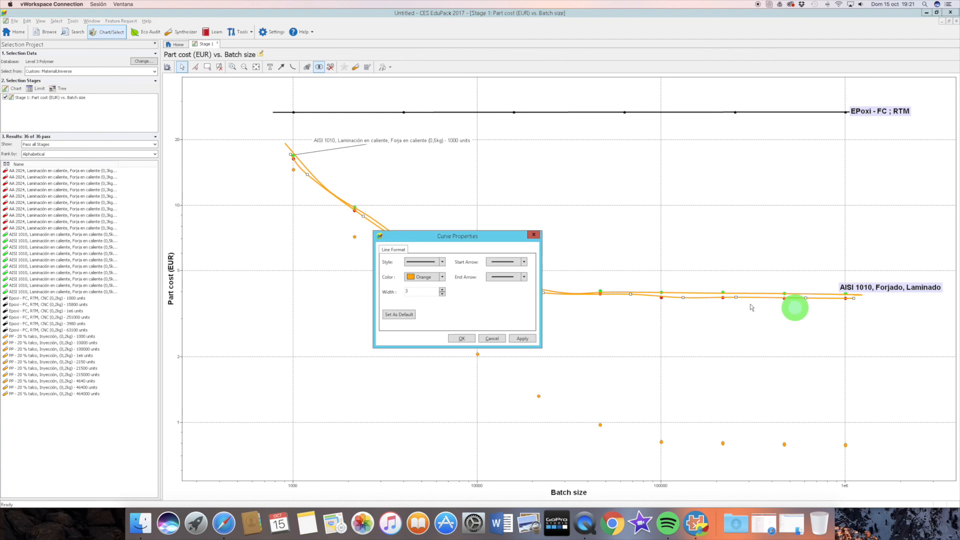
pyautogui.click(424, 277)
pyautogui.click(422, 319)
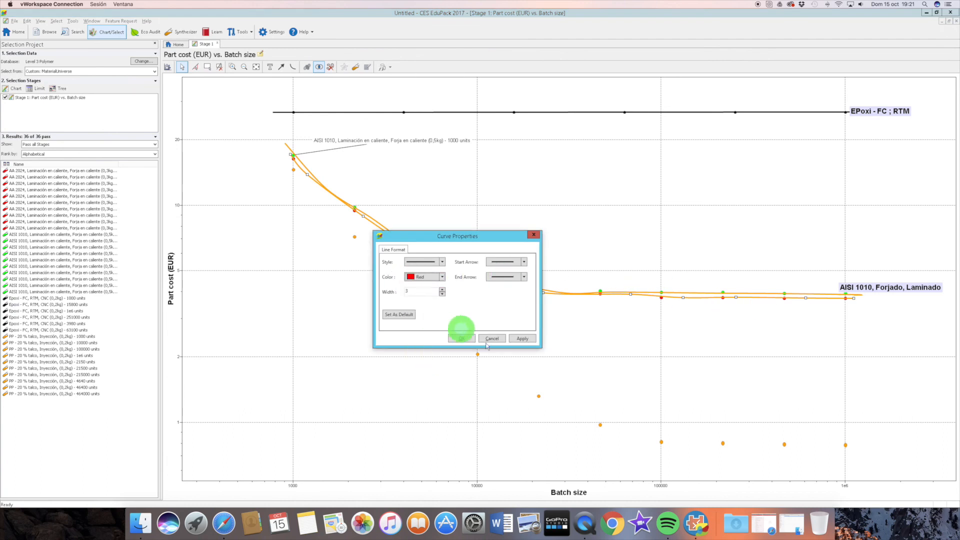
pyautogui.click(522, 338)
pyautogui.click(462, 340)
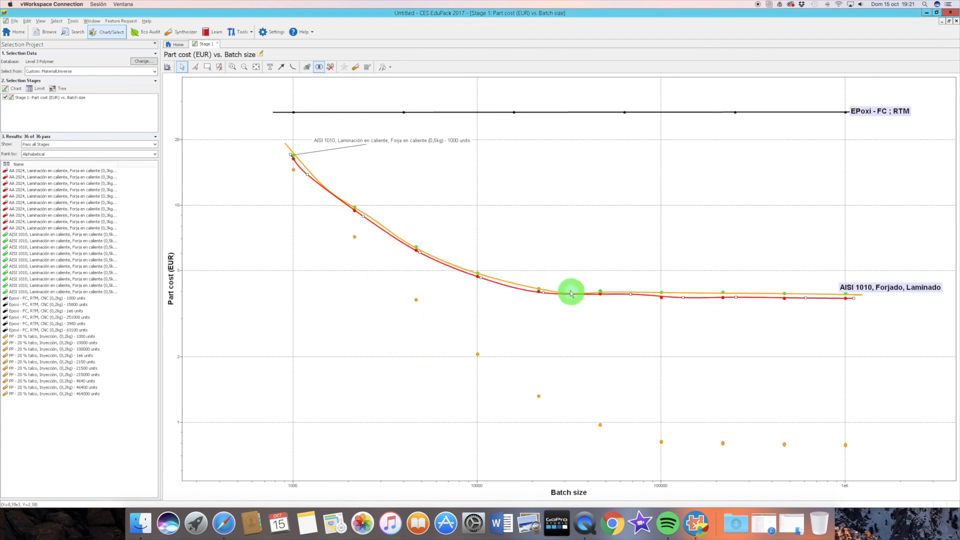
# Step: Set the line colour of the AISI 1010 curve to Lime
pyautogui.rightClick(438, 261)
pyautogui.click(461, 272)
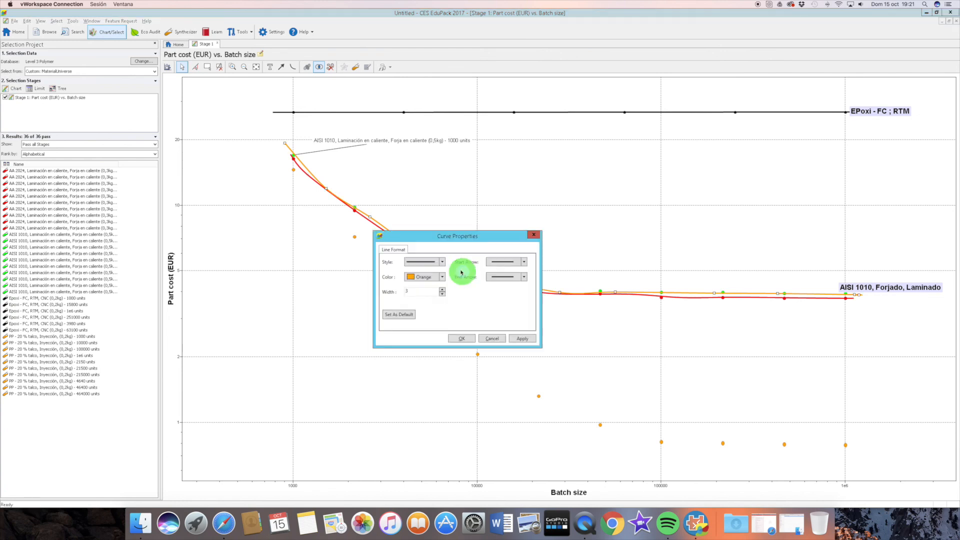
pyautogui.click(424, 277)
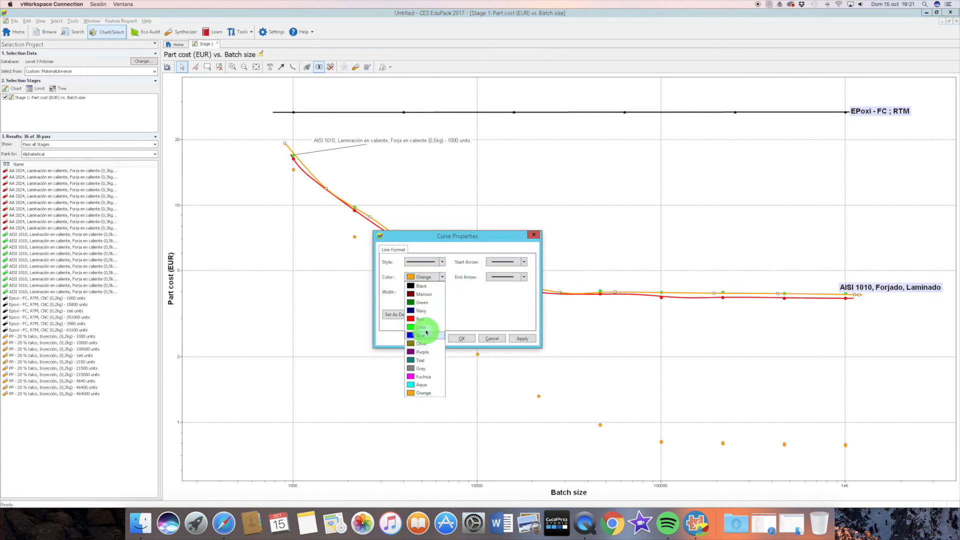
pyautogui.click(422, 327)
pyautogui.click(533, 340)
pyautogui.click(462, 339)
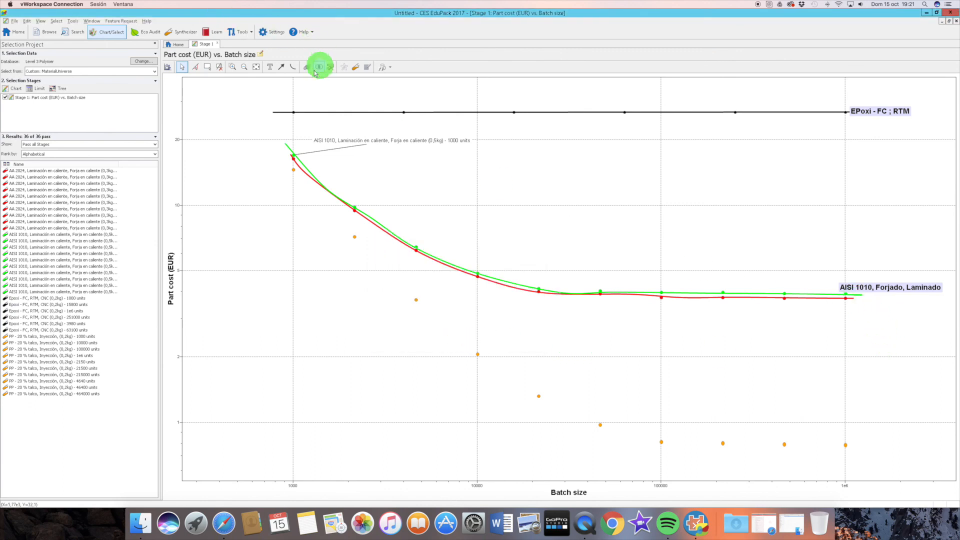
# Step: Add the text AA 2024; Forjada, Laminada below the large-batch end of the AA 2024 curve
pyautogui.click(270, 67)
pyautogui.click(854, 311)
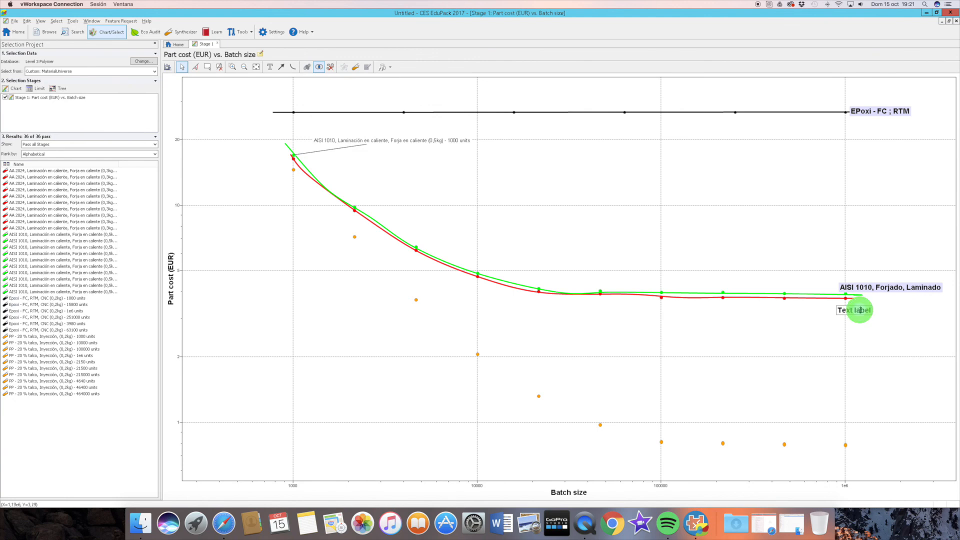
pyautogui.moveTo(839, 311); pyautogui.dragTo(878, 309)
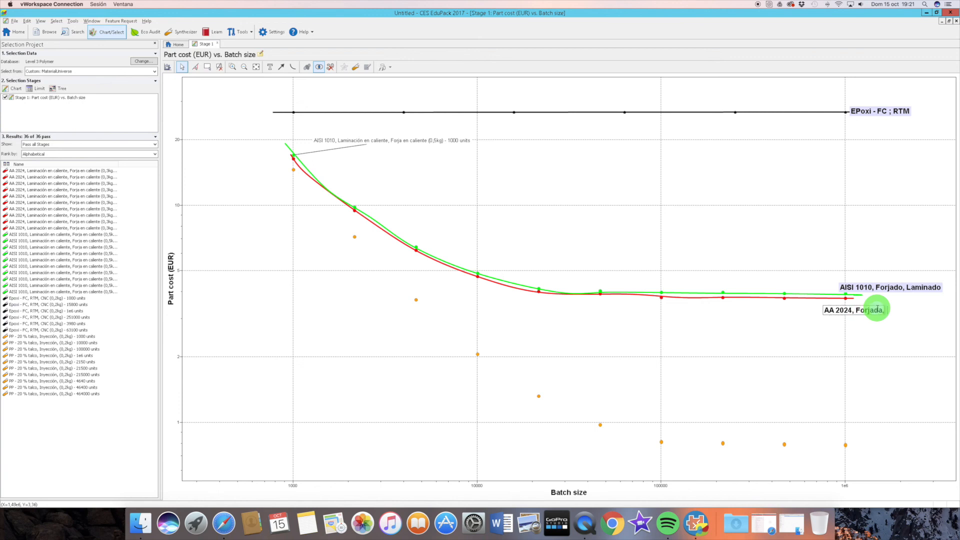
pyautogui.write('AA 2024, Forjada, Laminada')
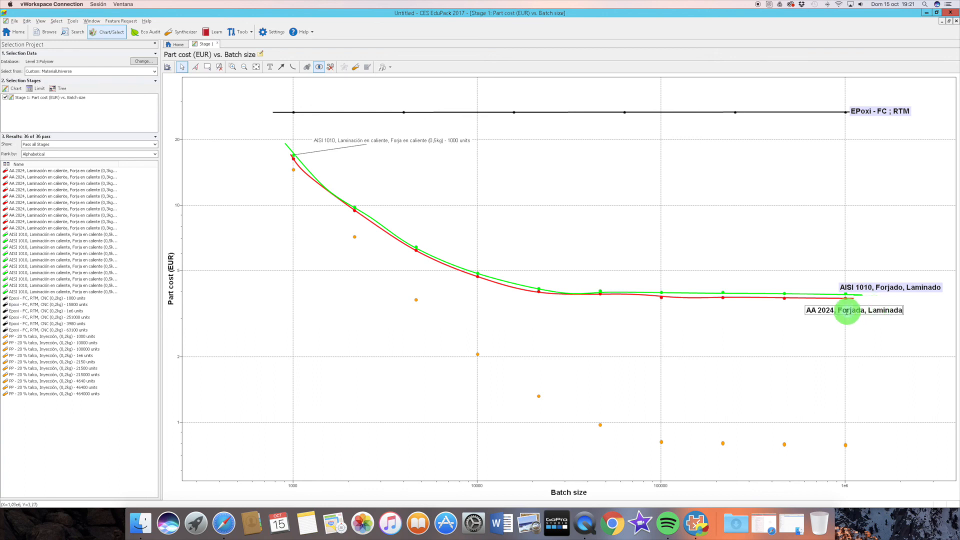
pyautogui.click(837, 313)
pyautogui.press('BackSpace')
pyautogui.write(';')
pyautogui.click(840, 330)
# Step: Replace the first comma in the AISI 1010 text with a semicolon so it reads AISI 1010; Forjado, Laminado
pyautogui.click(874, 289)
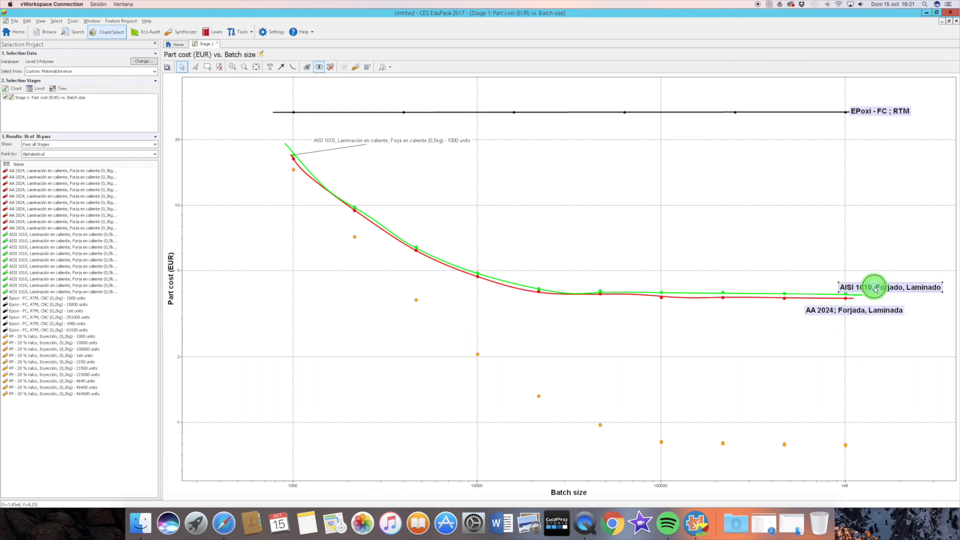
pyautogui.click(875, 289)
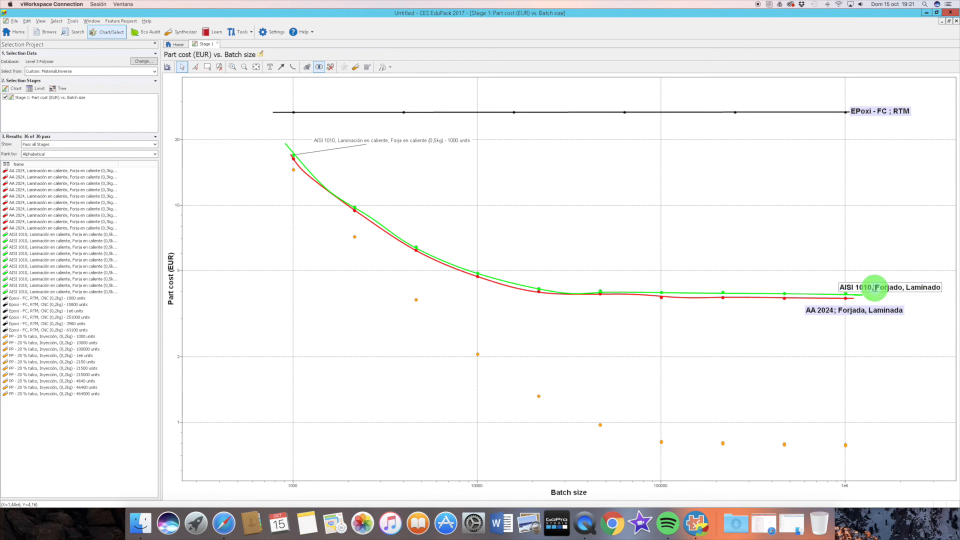
pyautogui.press('BackSpace')
pyautogui.write(';')
pyautogui.click(799, 341)
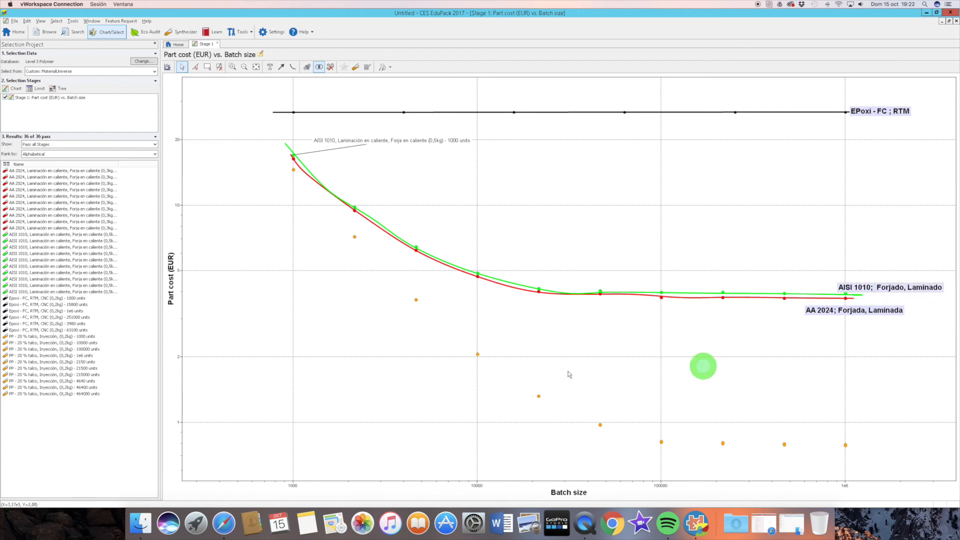
# Step: Draw an orange curve through all the PP - 20 % talco points, from batch size 1000 to just beyond 1e6
pyautogui.click(293, 67)
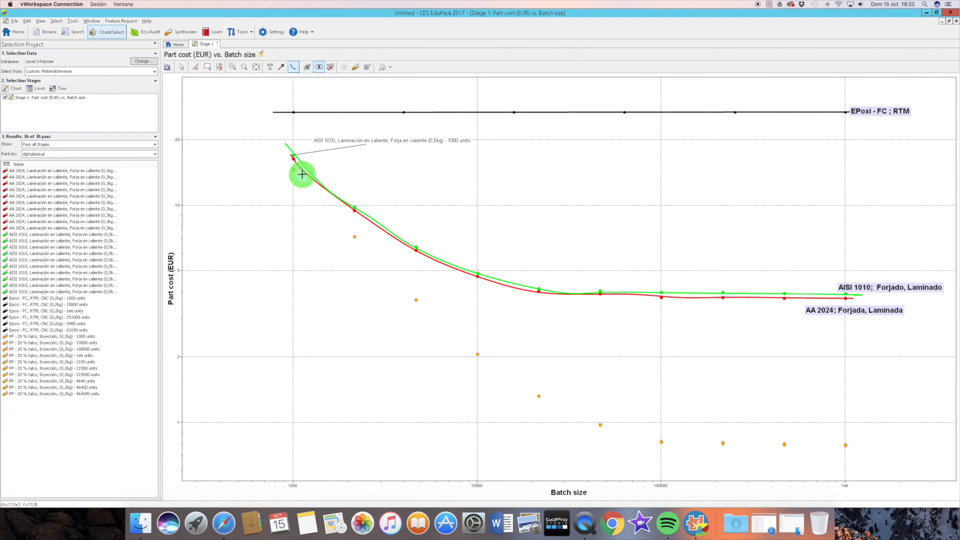
pyautogui.click(293, 169)
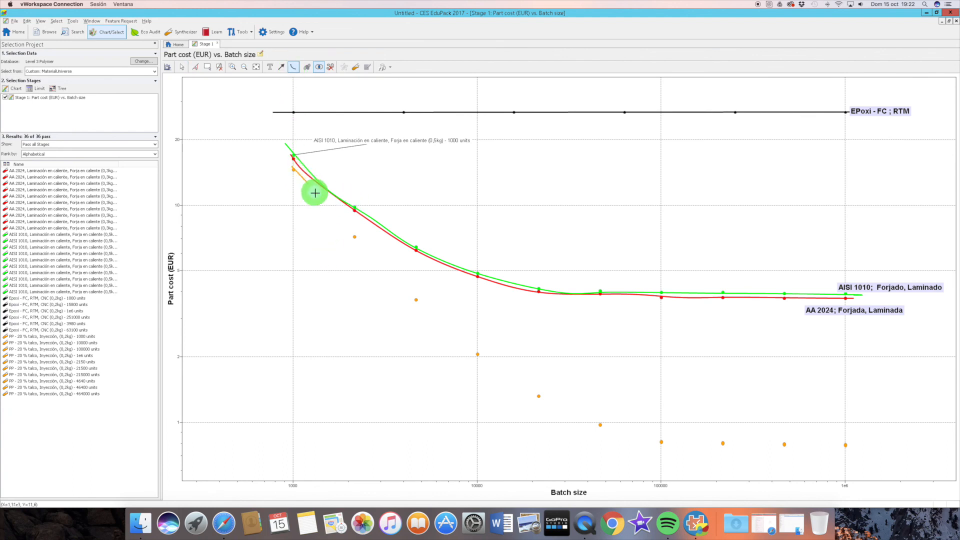
pyautogui.click(355, 236)
pyautogui.click(418, 299)
pyautogui.click(478, 353)
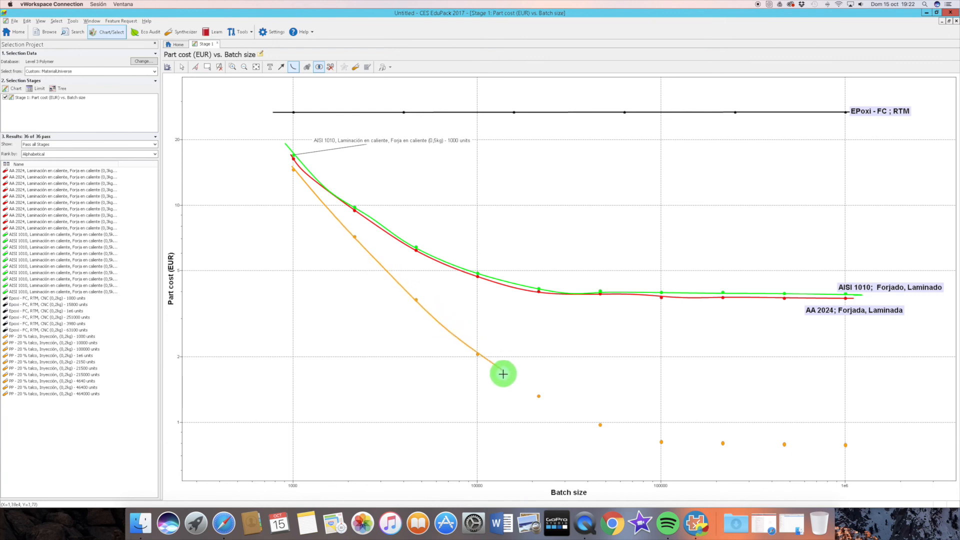
pyautogui.click(538, 396)
pyautogui.click(603, 425)
pyautogui.click(661, 442)
pyautogui.click(723, 443)
pyautogui.click(751, 446)
pyautogui.click(818, 446)
pyautogui.click(852, 445)
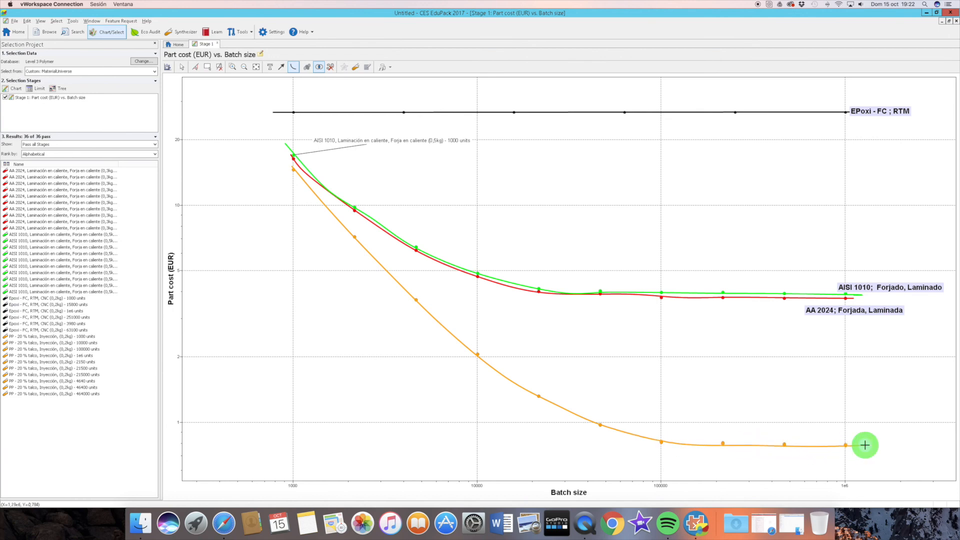
pyautogui.doubleClick(866, 446)
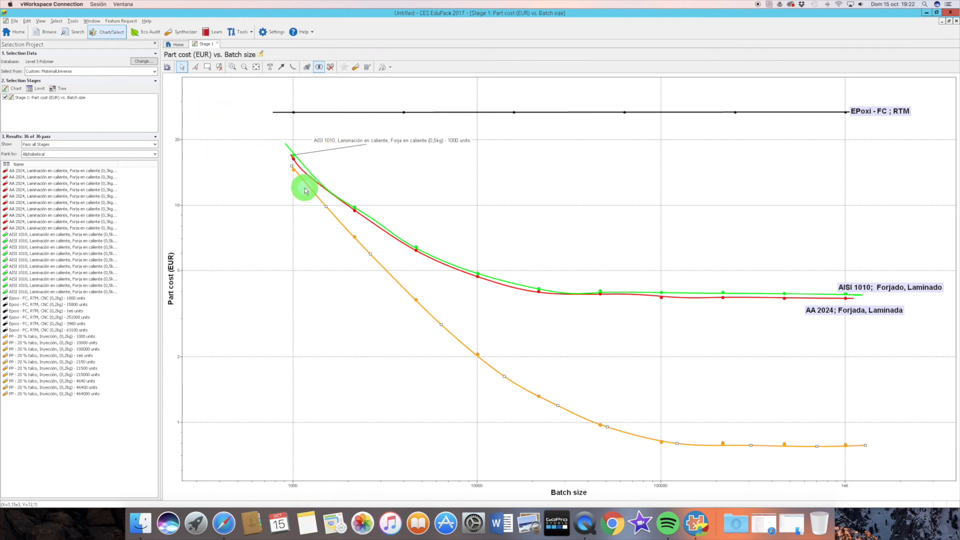
# Step: Add the text PP - 20 % talco, Inyección just above the large-batch end of the orange curve
pyautogui.moveTo(294, 173)
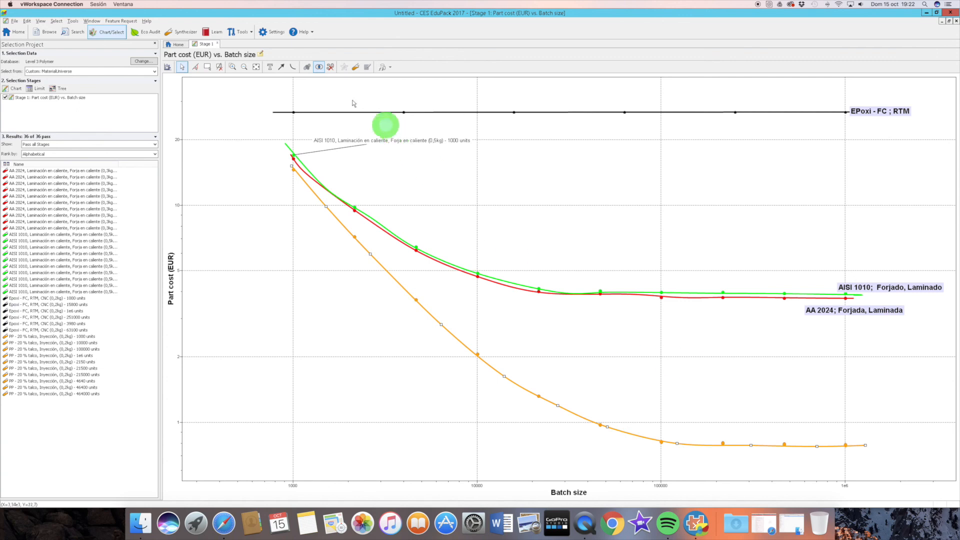
pyautogui.click(270, 67)
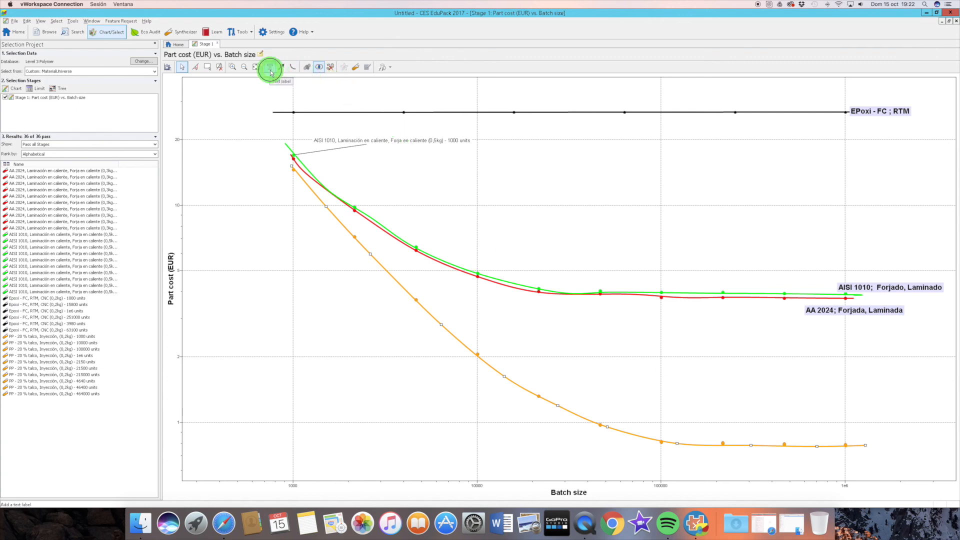
pyautogui.click(876, 435)
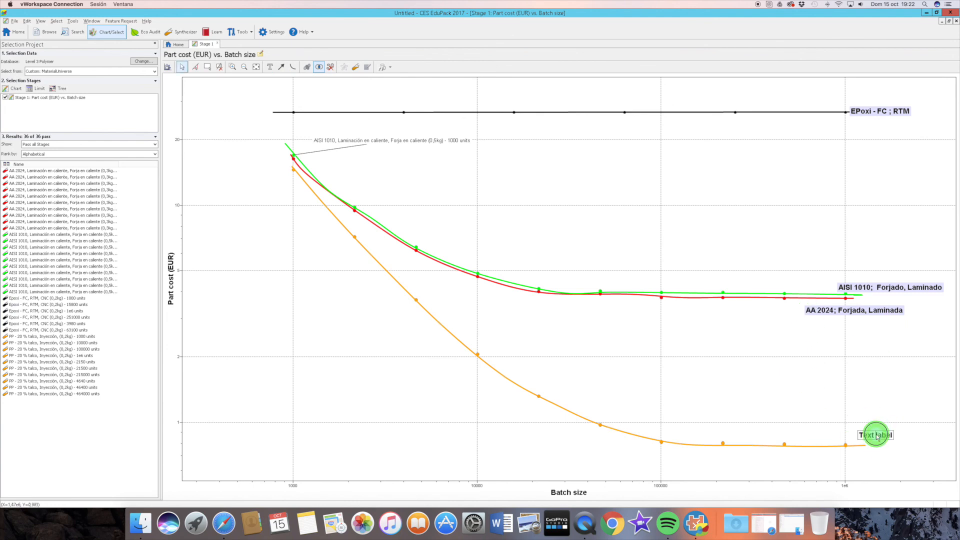
pyautogui.click(934, 436)
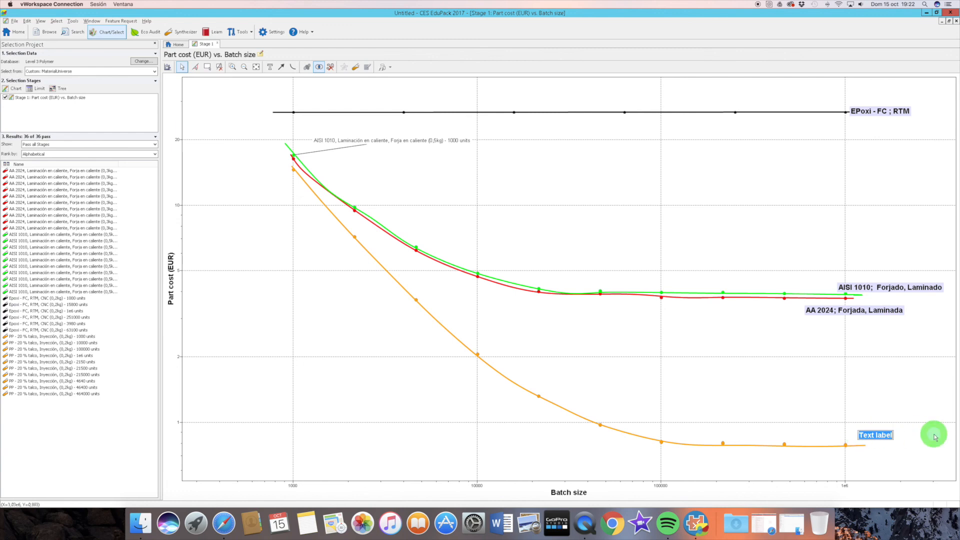
pyautogui.write('PP - 20 % talco, Inyección')
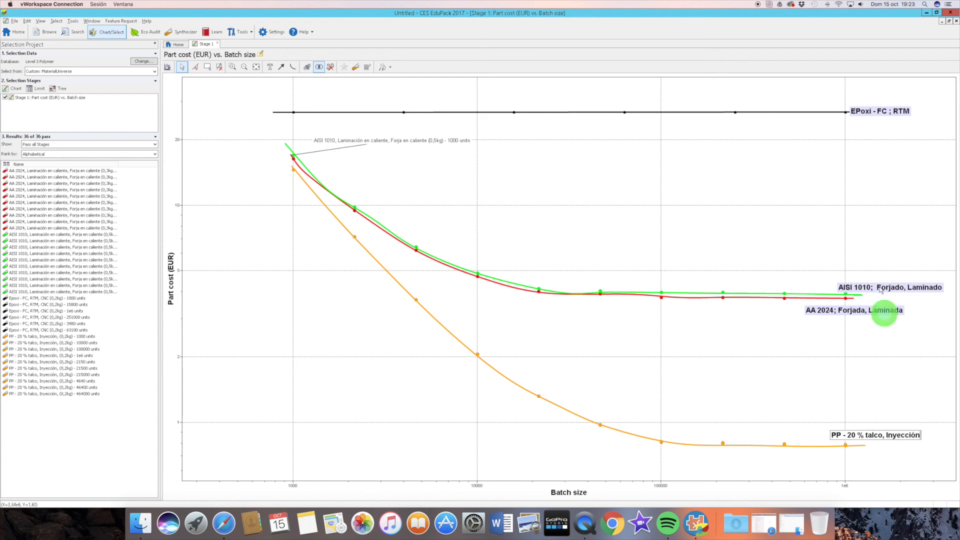
# Step: Swap the process order in the AISI 1010 text so it reads AISI 1010; Laminado, Forjado
pyautogui.click(887, 288)
pyautogui.click(884, 288)
pyautogui.moveTo(878, 287); pyautogui.dragTo(956, 279)
pyautogui.write('L')
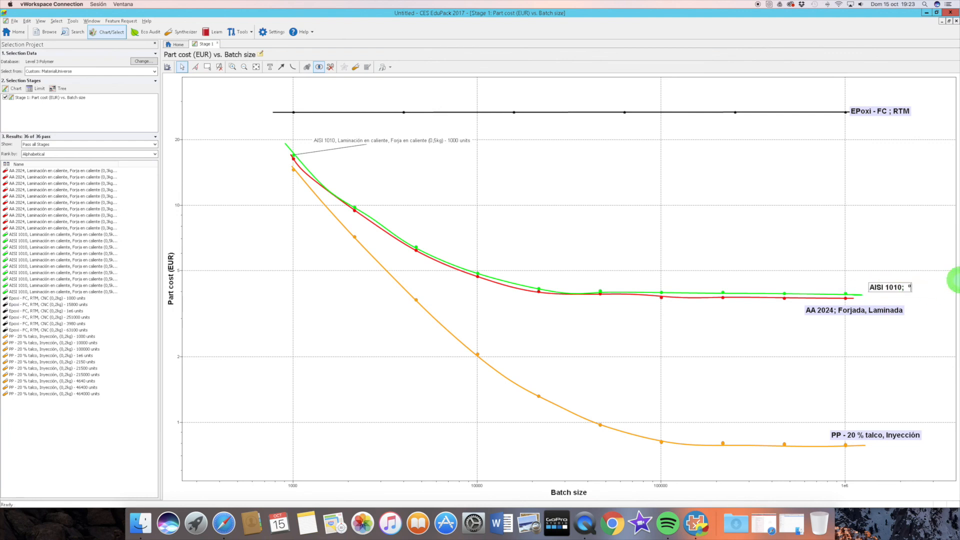
pyautogui.press('BackSpace')
pyautogui.press('BackSpace')
pyautogui.press('BackSpace')
pyautogui.press('BackSpace')
pyautogui.write('Laminado, For')
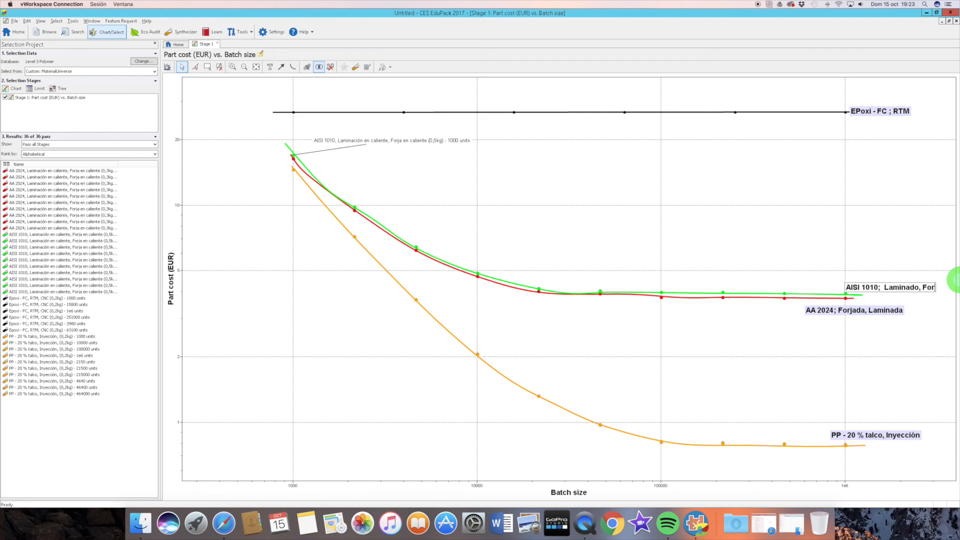
pyautogui.write('jado')
# Step: Reword the text below the red curve to AA 2024;Laminado, Forjado
pyautogui.click(858, 311)
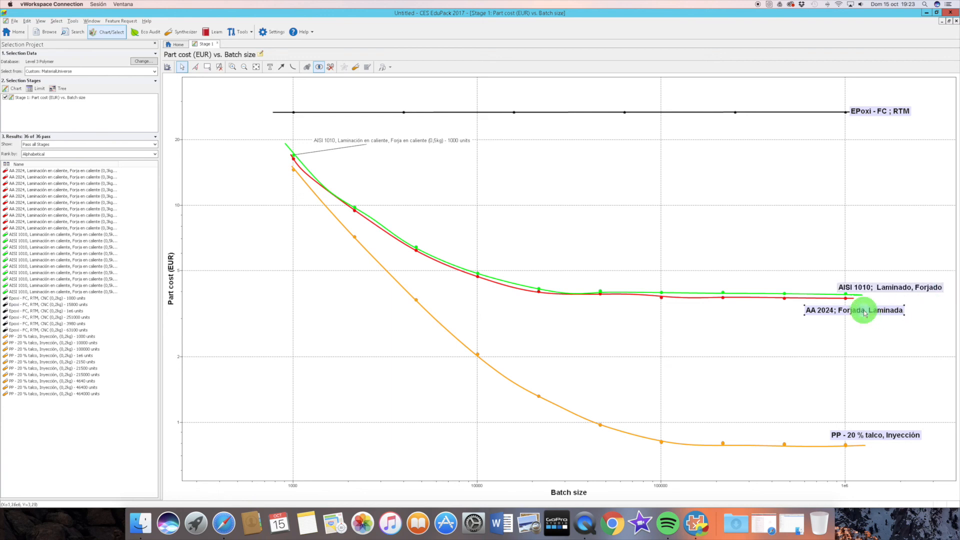
pyautogui.doubleClick(858, 311)
pyautogui.moveTo(839, 310); pyautogui.dragTo(956, 310)
pyautogui.write('Lami')
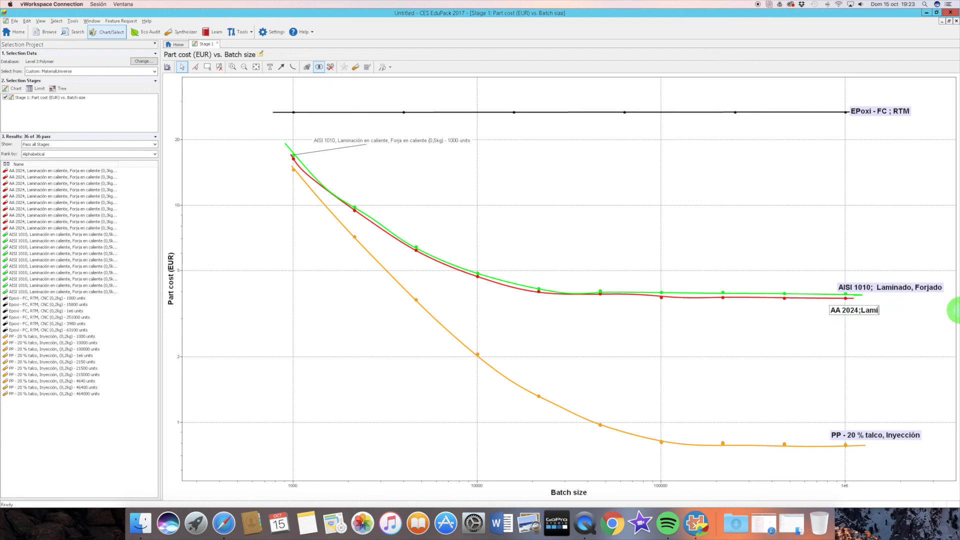
pyautogui.write('nado, Forjado')
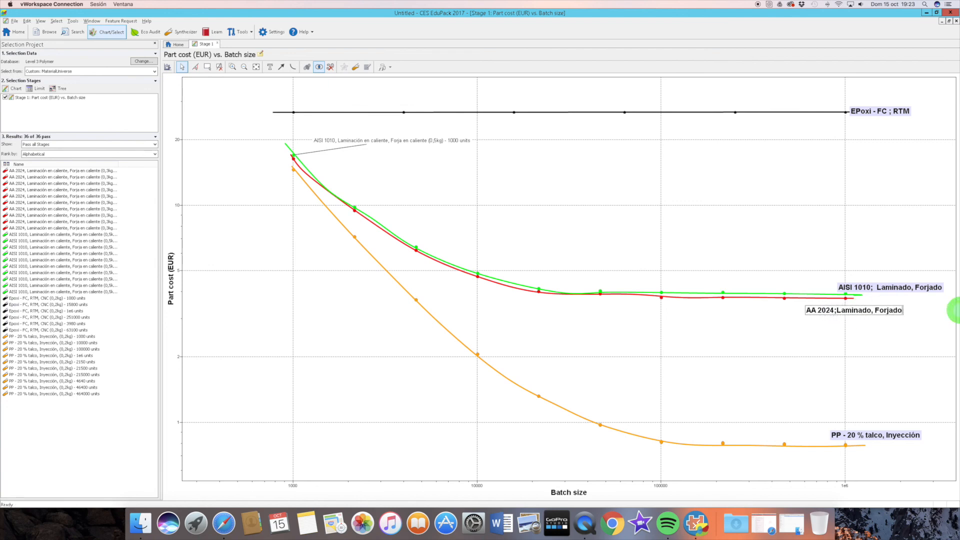
pyautogui.click(878, 334)
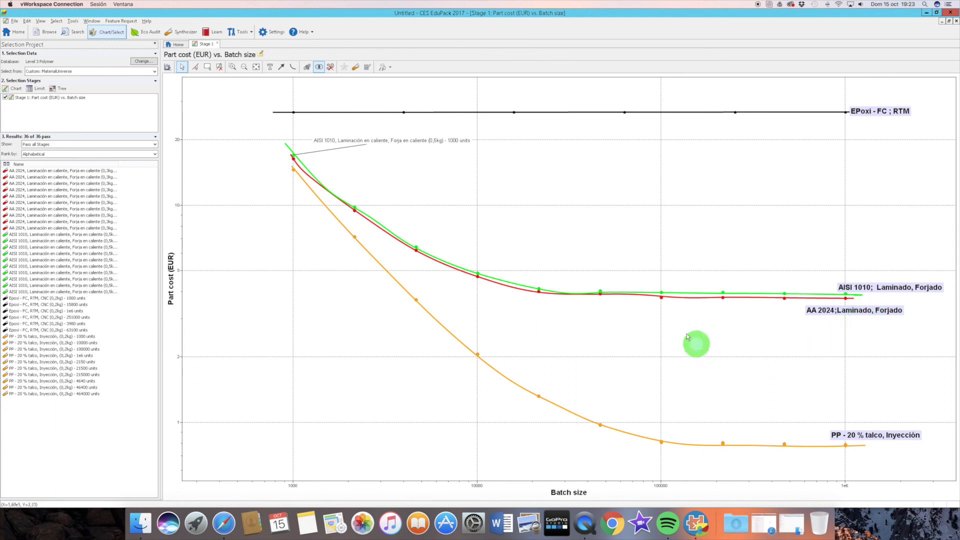
# Step: Open the AA 2024 record for 215000 units, examine its part cost estimator data and notes, and return to the chart
pyautogui.moveTo(723, 300)
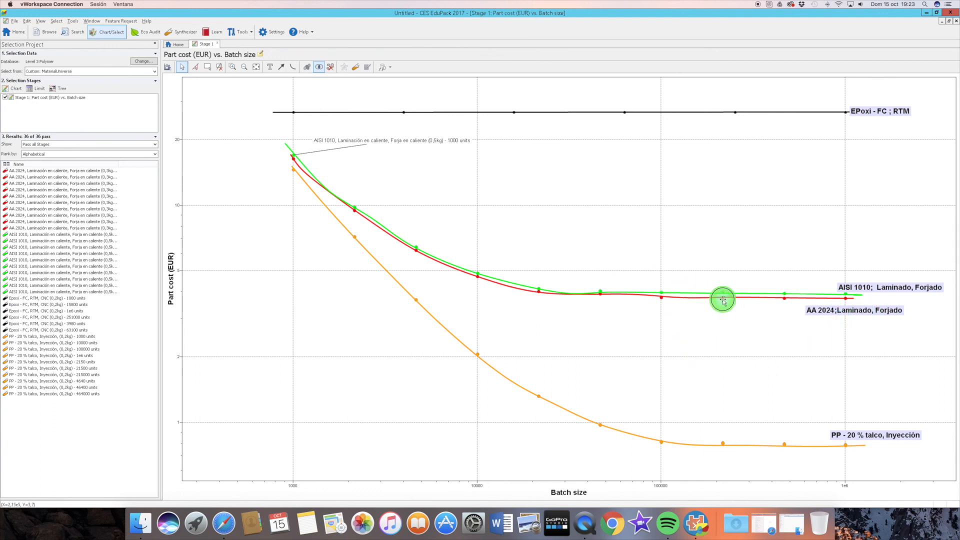
pyautogui.doubleClick(724, 300)
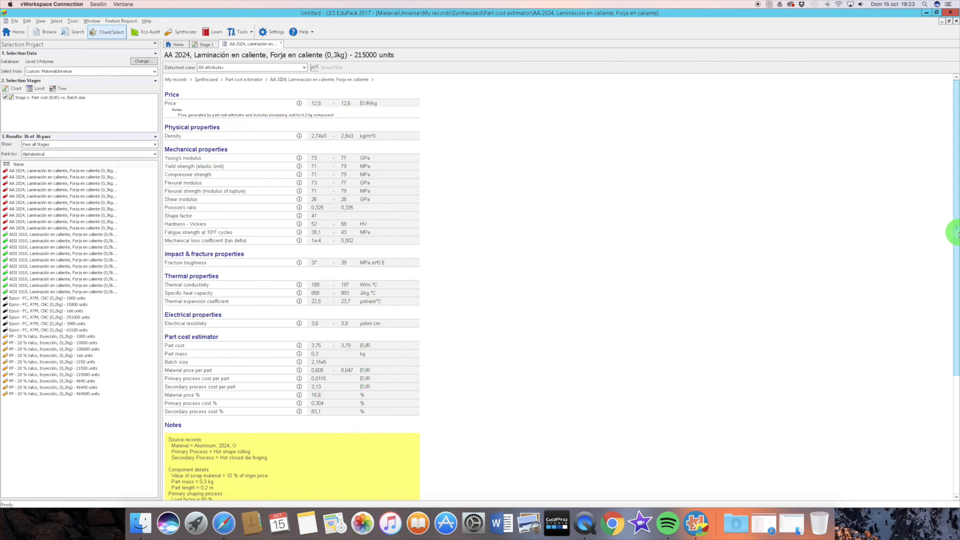
pyautogui.moveTo(957, 236); pyautogui.dragTo(944, 353)
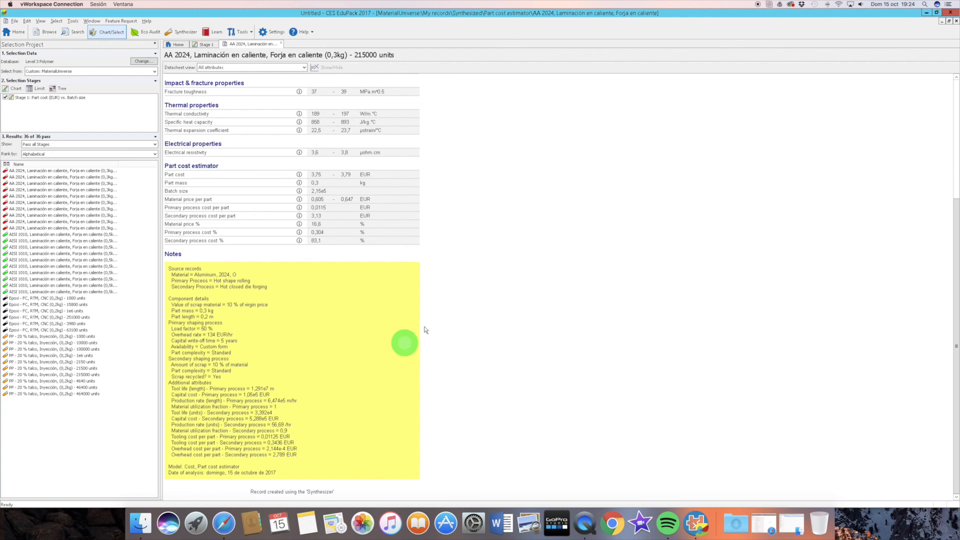
pyautogui.click(206, 44)
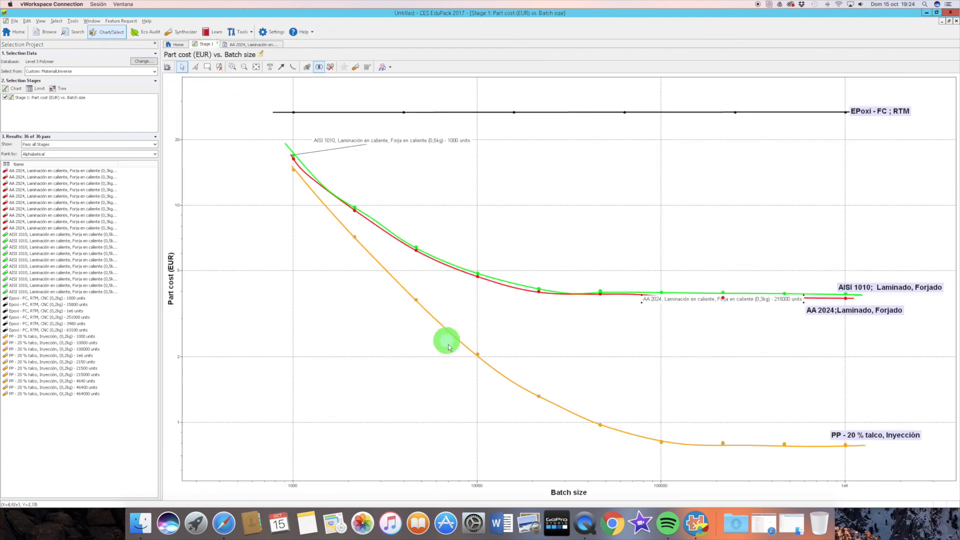